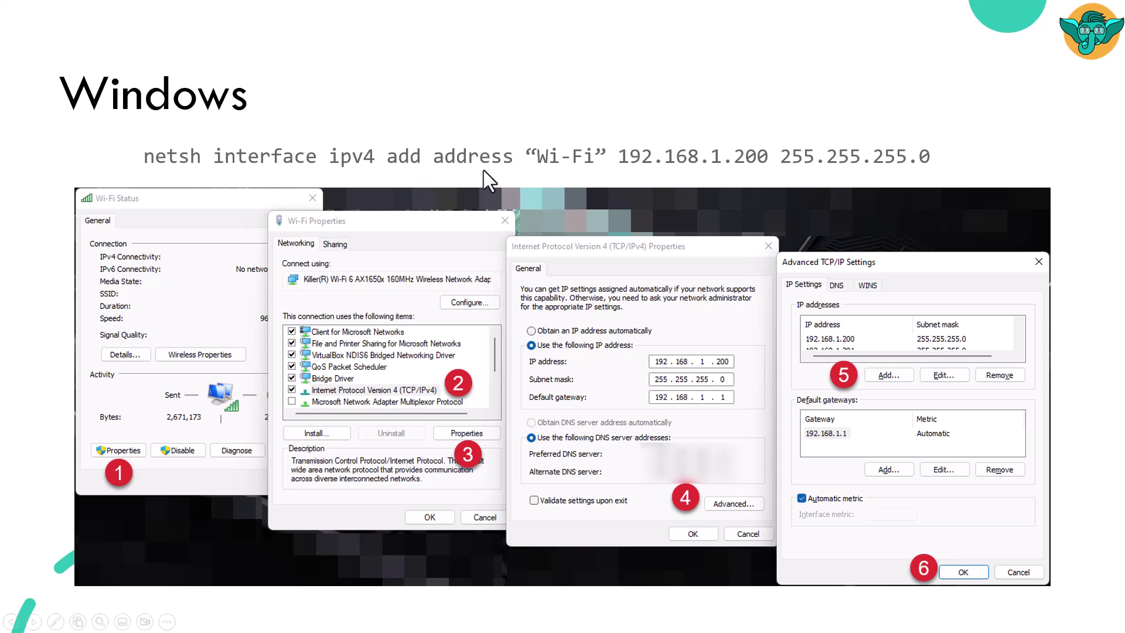
key("Right")
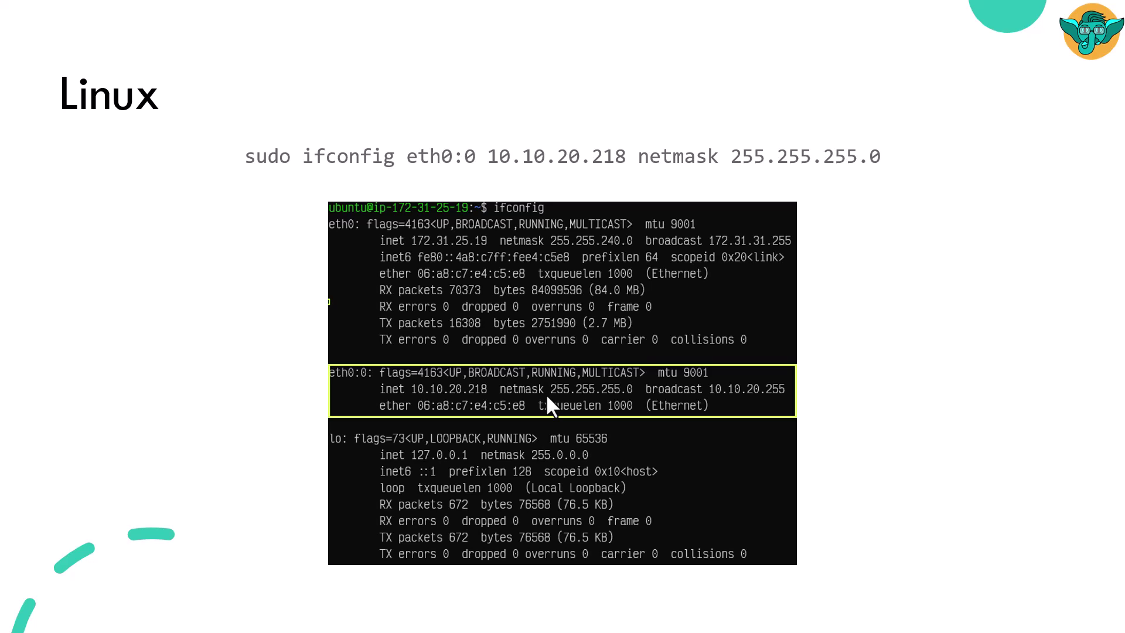
key("Right")
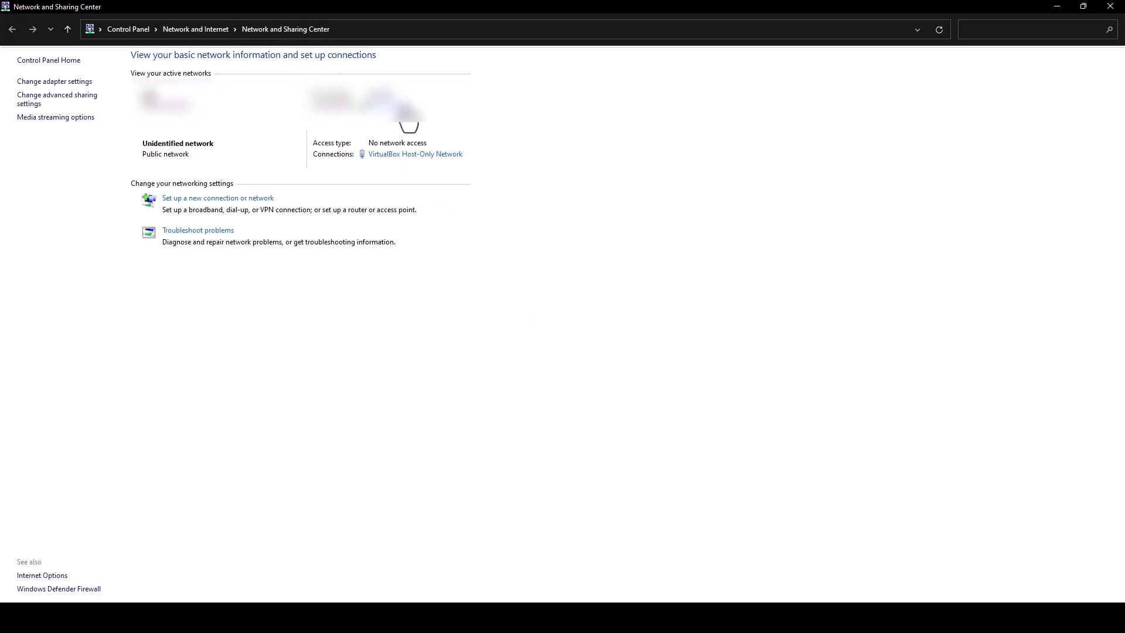
- Open the Internet Protocol Version 4 (TCP/IPv4) properties of the active Wi-Fi connection
left_click(407, 118)
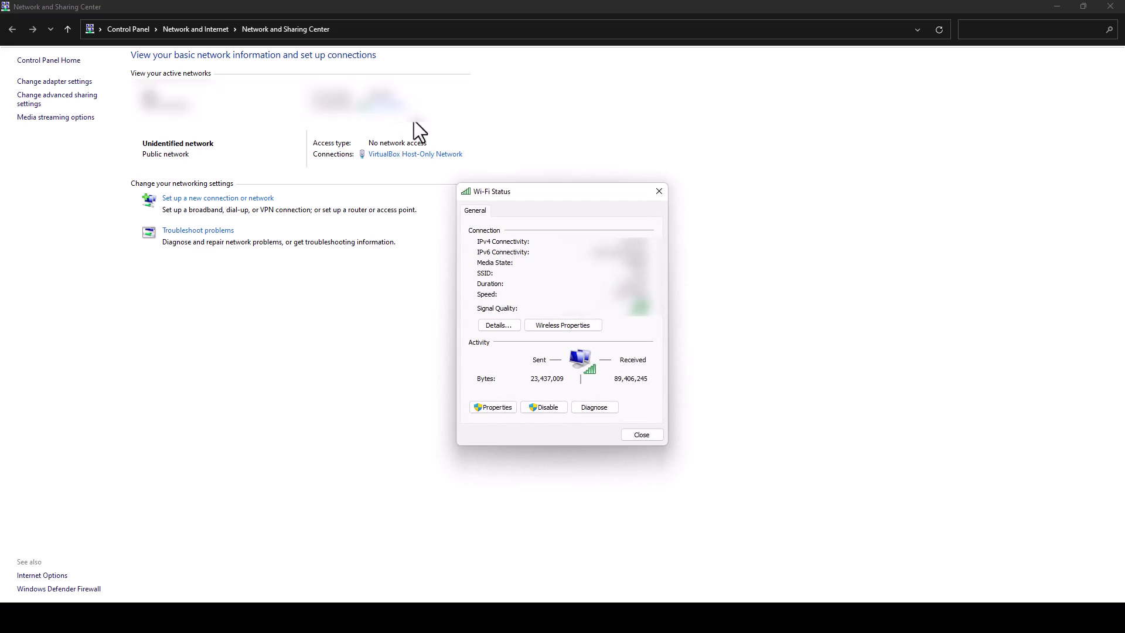
left_click(504, 409)
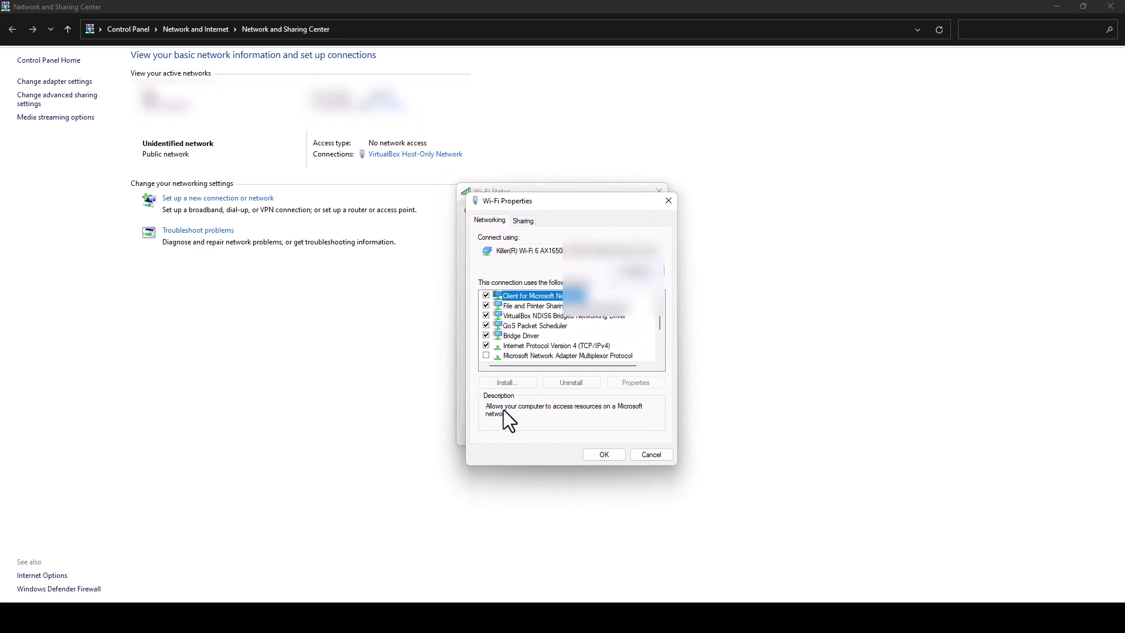
left_click(591, 345)
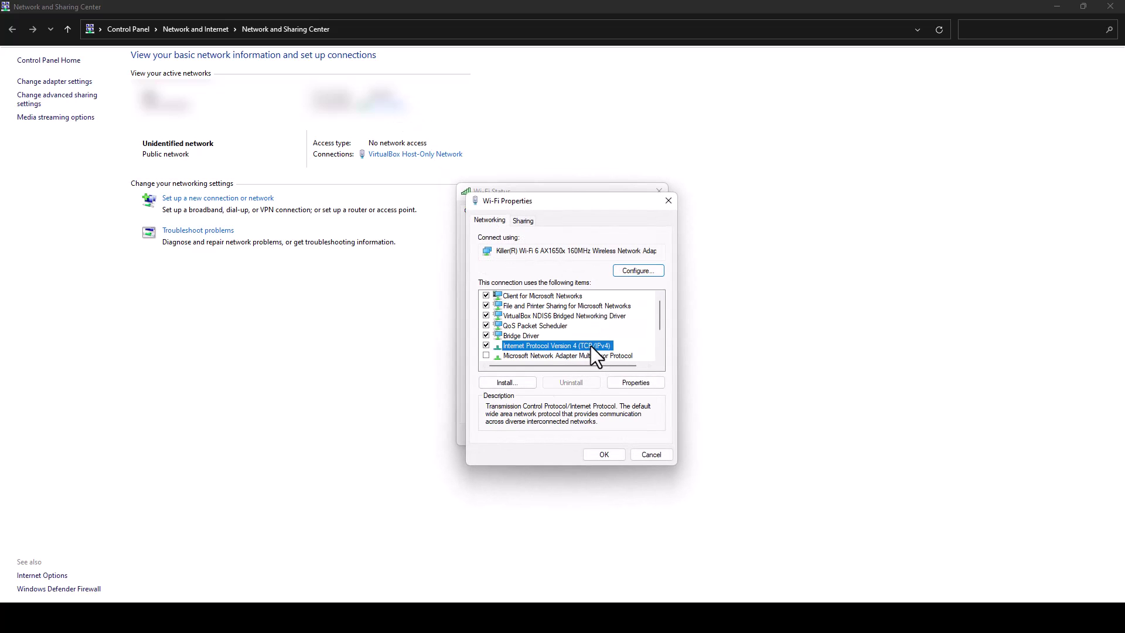
left_click(631, 382)
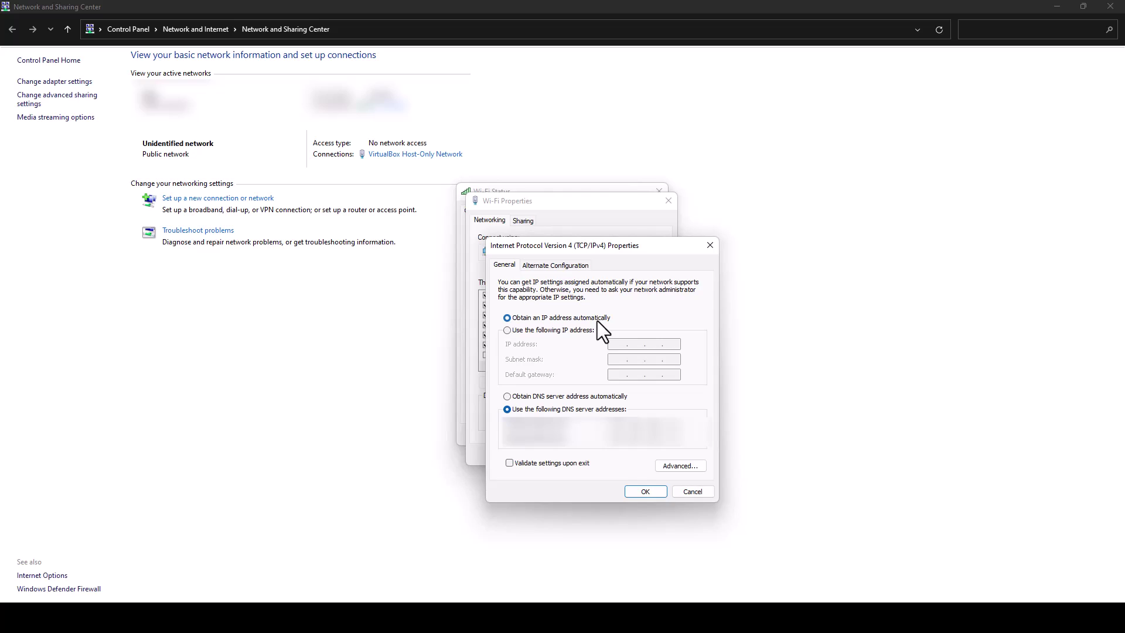
- Switch the Wi-Fi adapter to a manual IP address of 192.168.1.200 with subnet mask 255.255.255.0
left_click(557, 329)
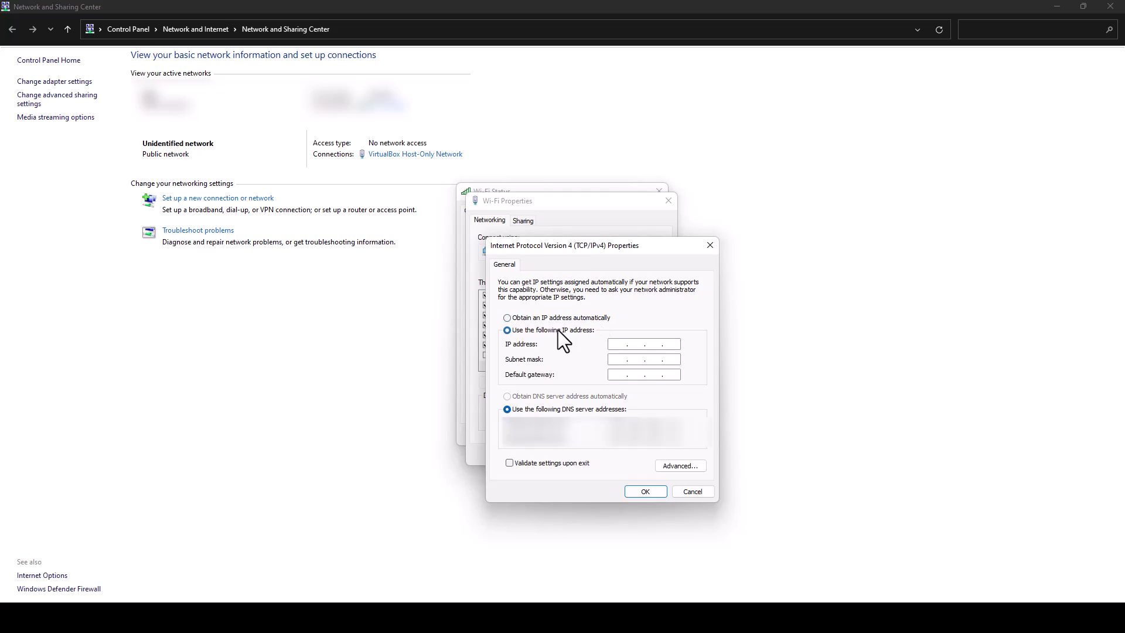
left_click(610, 344)
type("192 . 168 . 1 . 200")
left_click(623, 359)
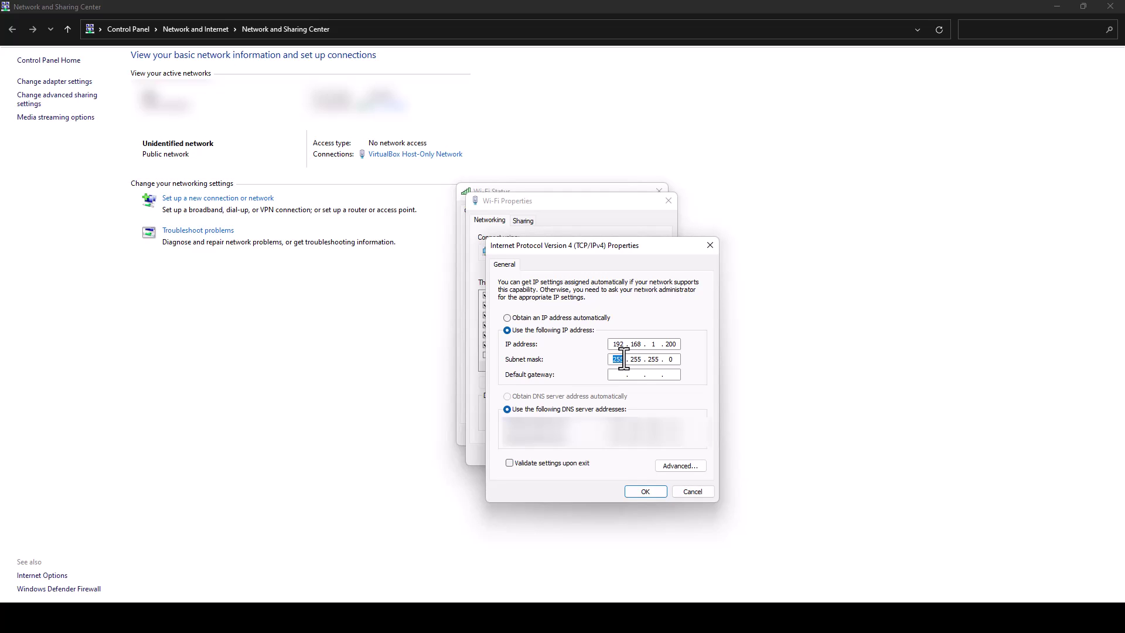
key("Tab")
- Look up the Wi-Fi default gateway with ipconfig in the terminal and set the adapter's default gateway to 192.168.1.1
mouse_move(505, 618)
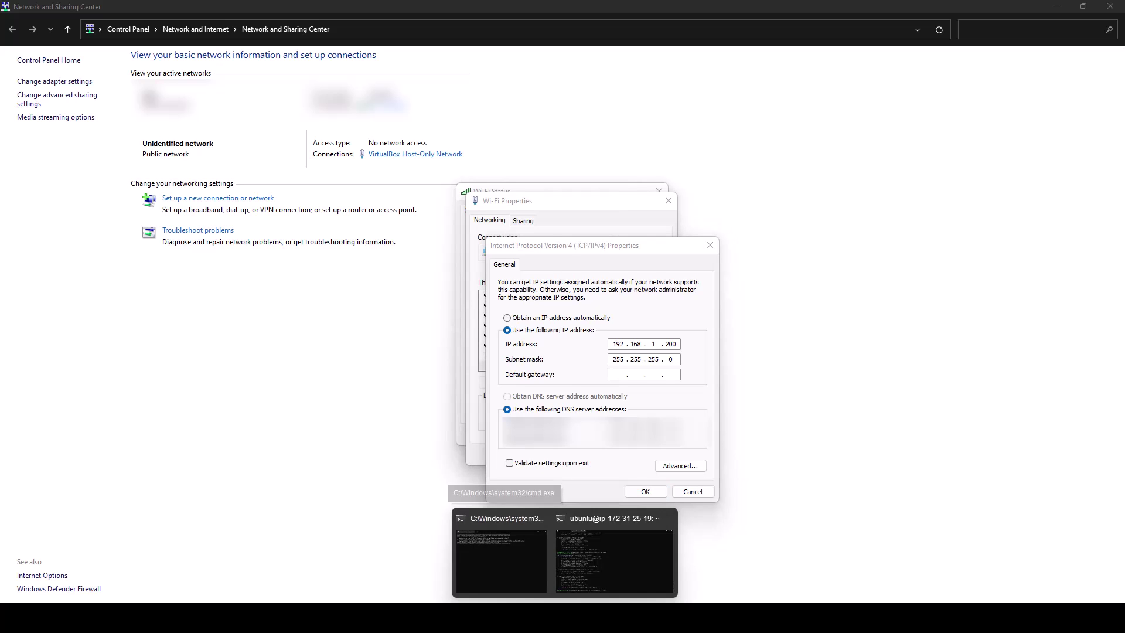
left_click(516, 557)
type("ipconfig")
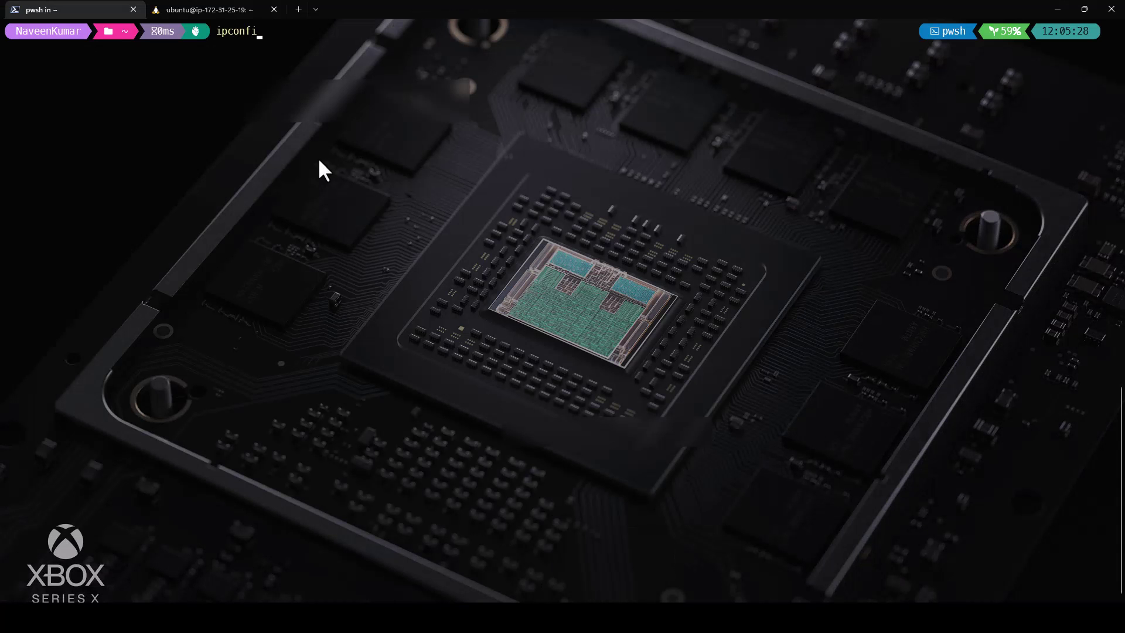
key("Return")
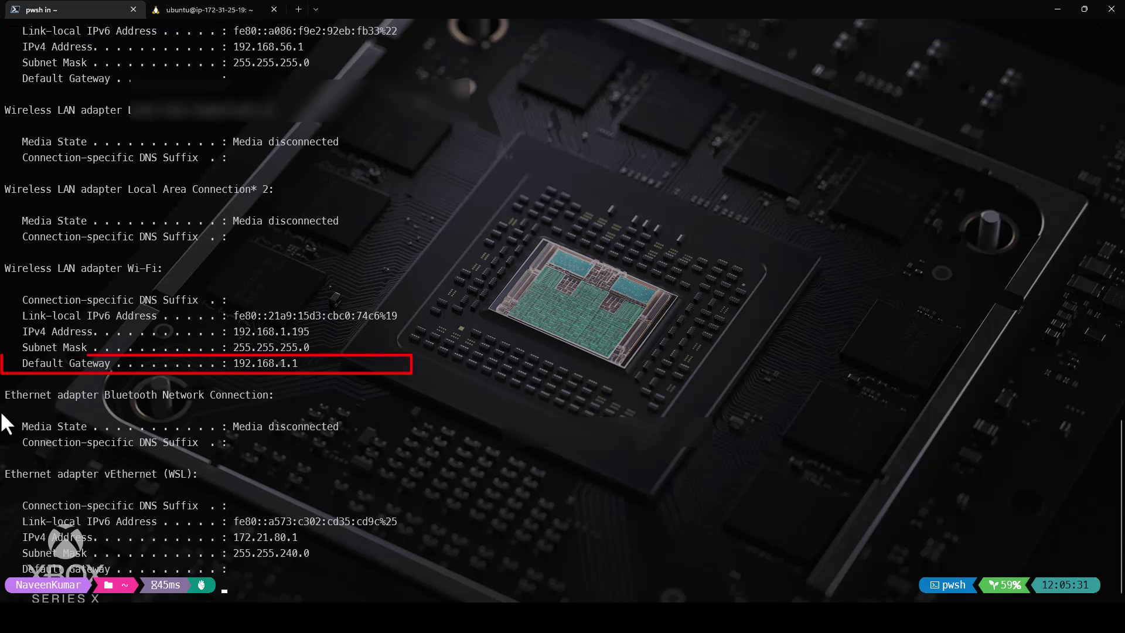
left_click_drag(19, 361, 303, 363)
right_click(303, 366)
key("ctrl+c")
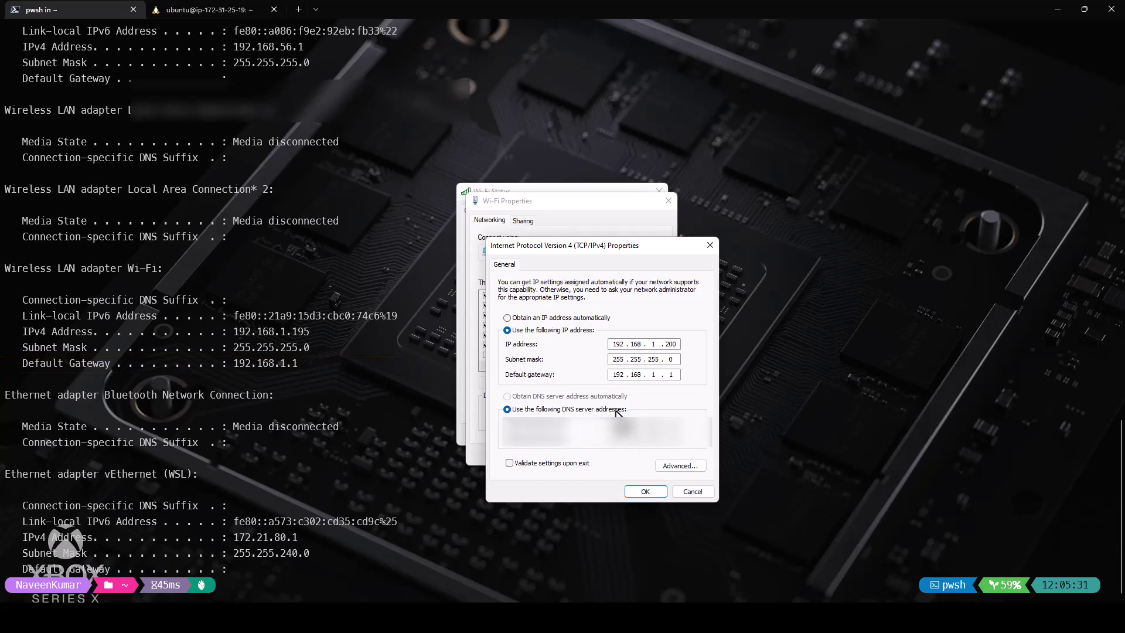
- Add 192.168.1.201 with subnet mask 255.255.255.0 as an additional address in the advanced TCP/IP settings and apply the Wi-Fi configuration
left_click(681, 465)
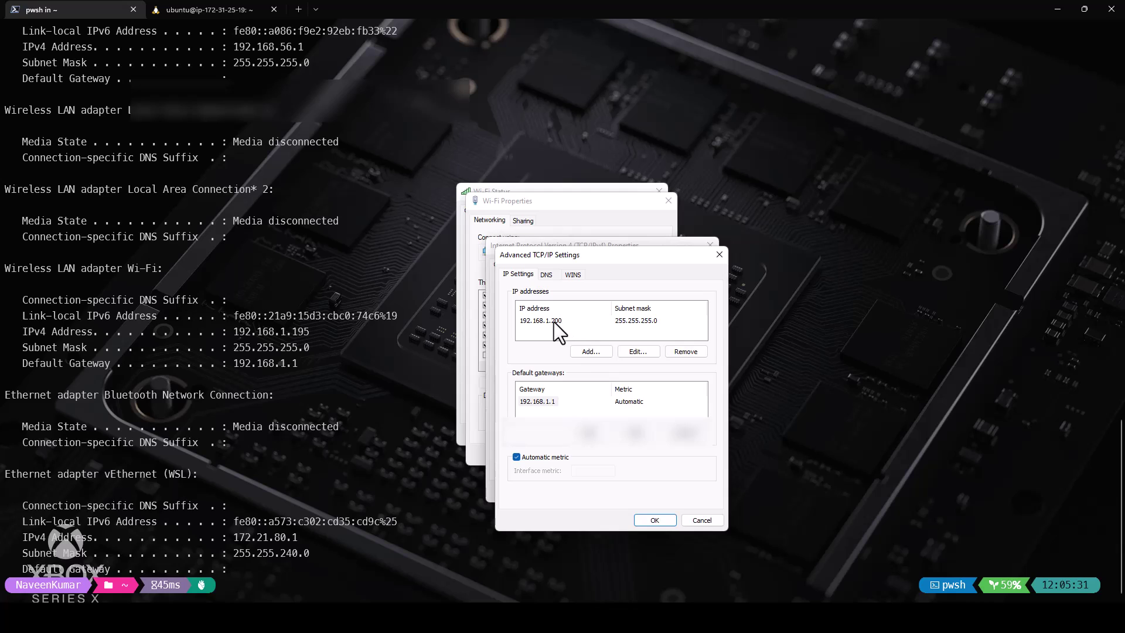
left_click(588, 351)
type("192 . ")
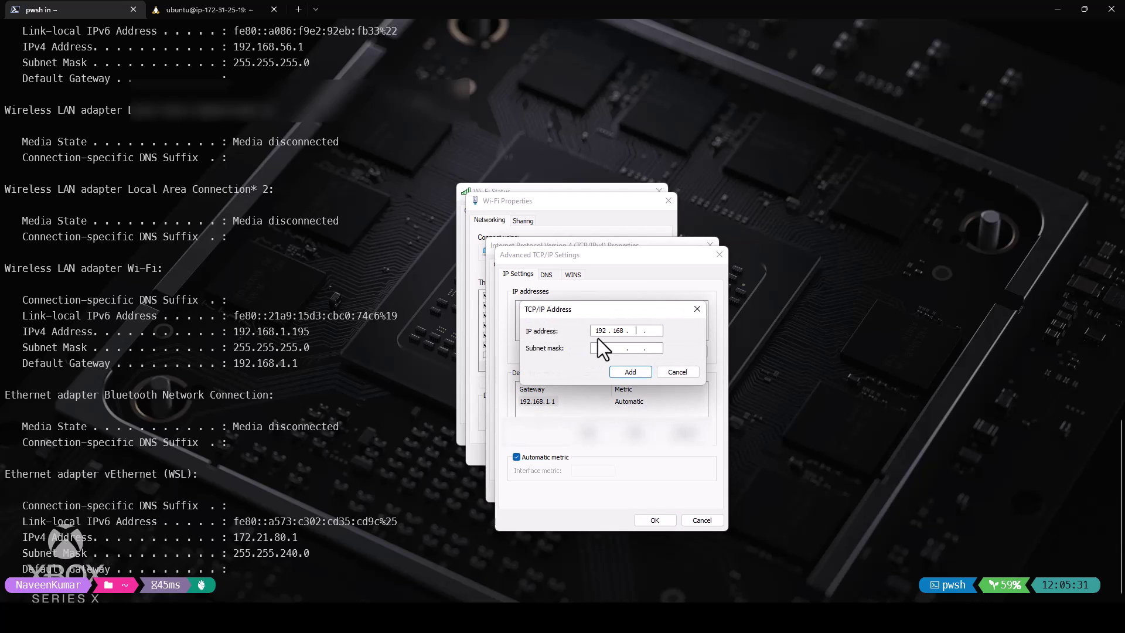
type("168 . 1 . 201")
left_click(631, 372)
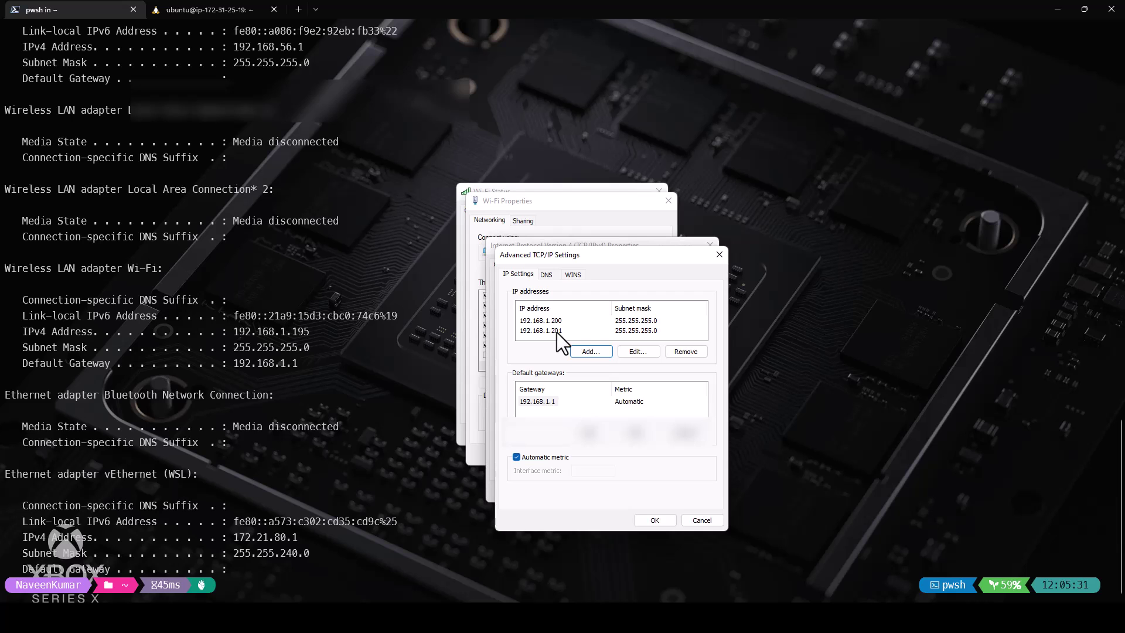
left_click(654, 520)
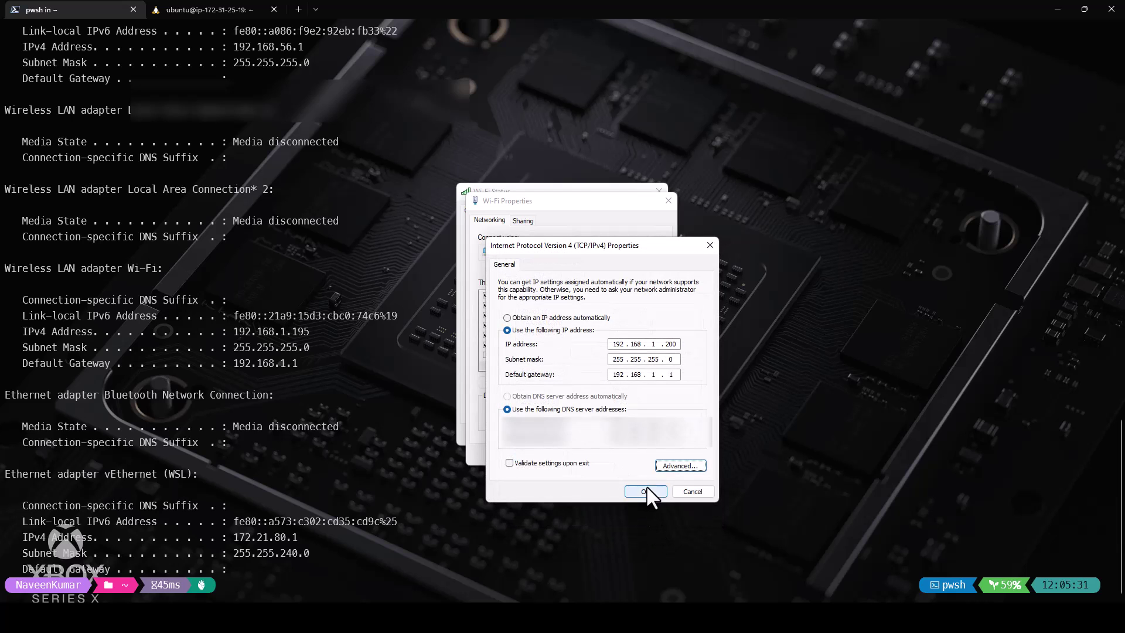
left_click(647, 492)
left_click(609, 454)
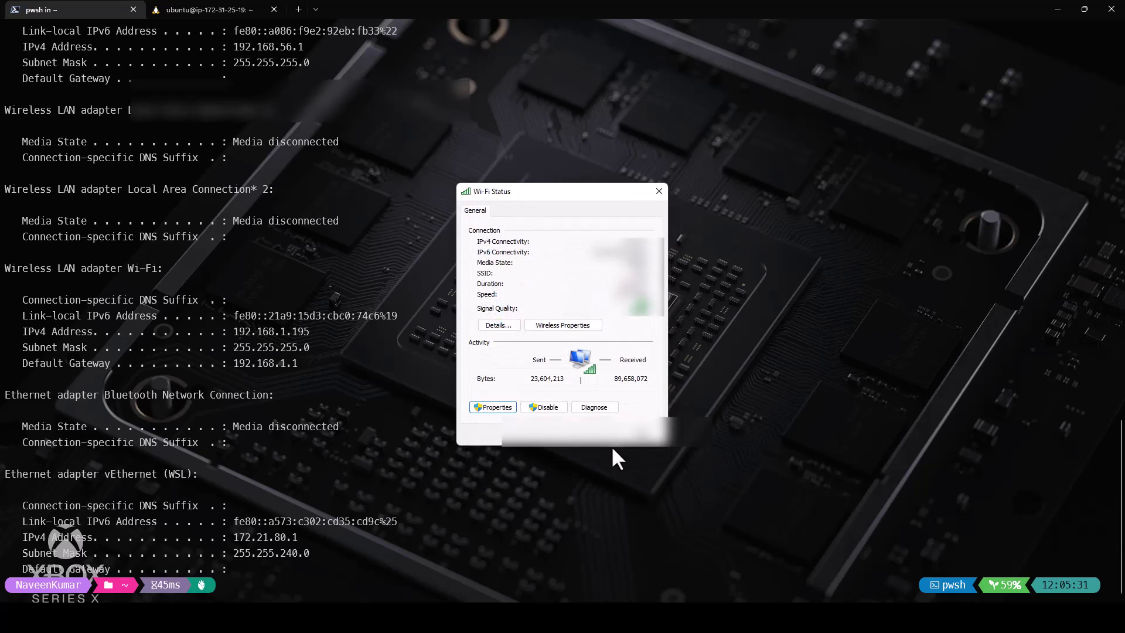
left_click(651, 445)
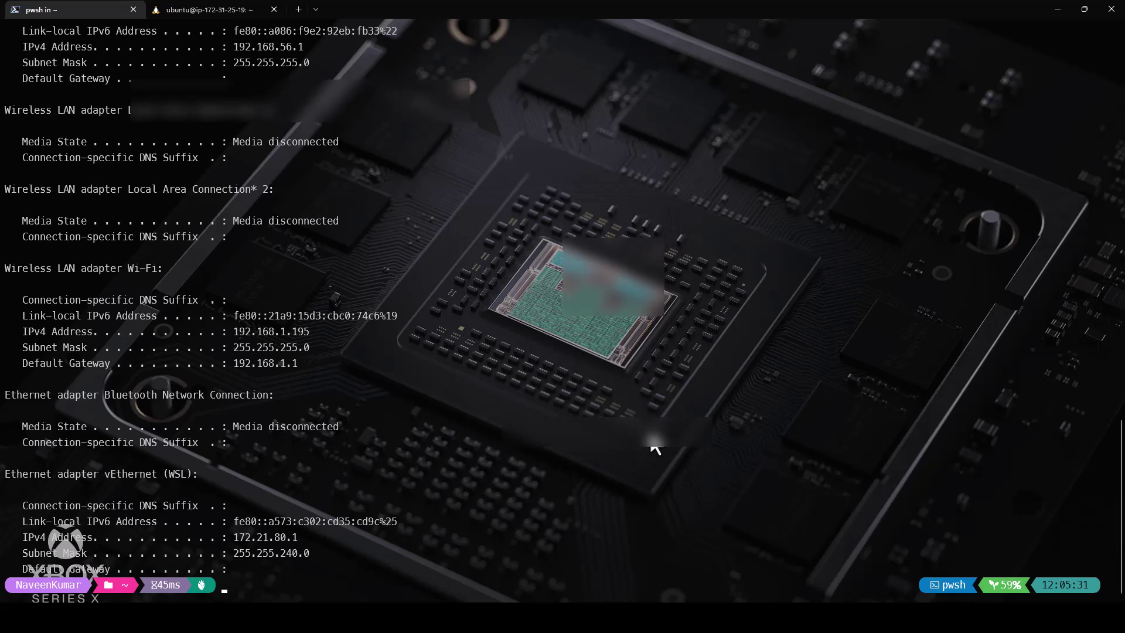
- Clear the terminal and test the connection with the command curl -I example.com, checking the response status
type("cls")
key("Return")
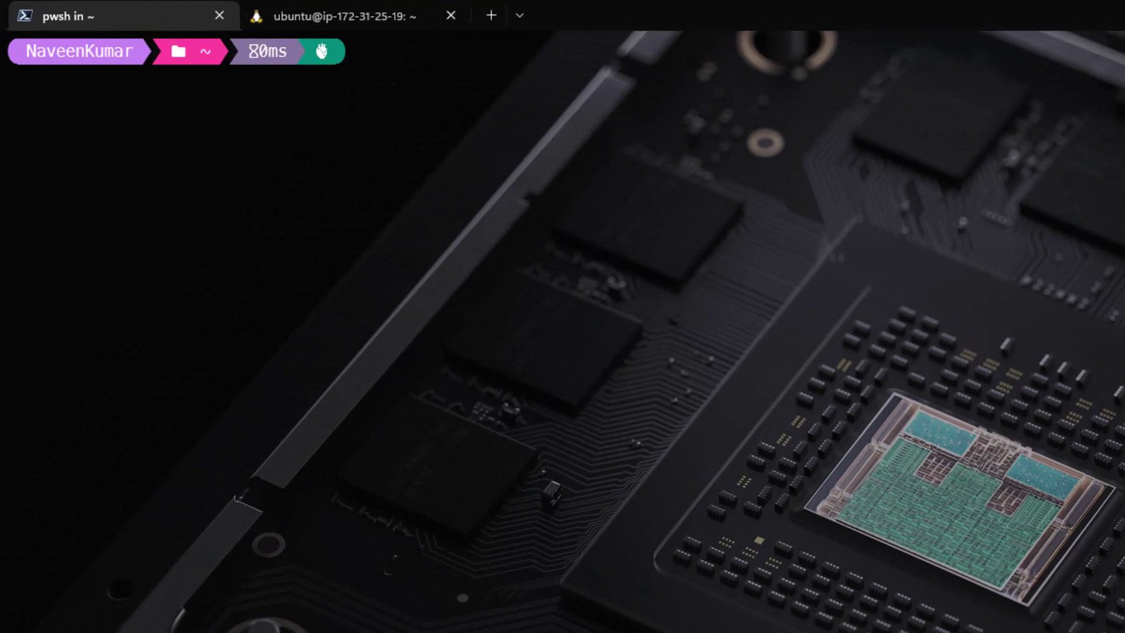
type("curl -I example.com")
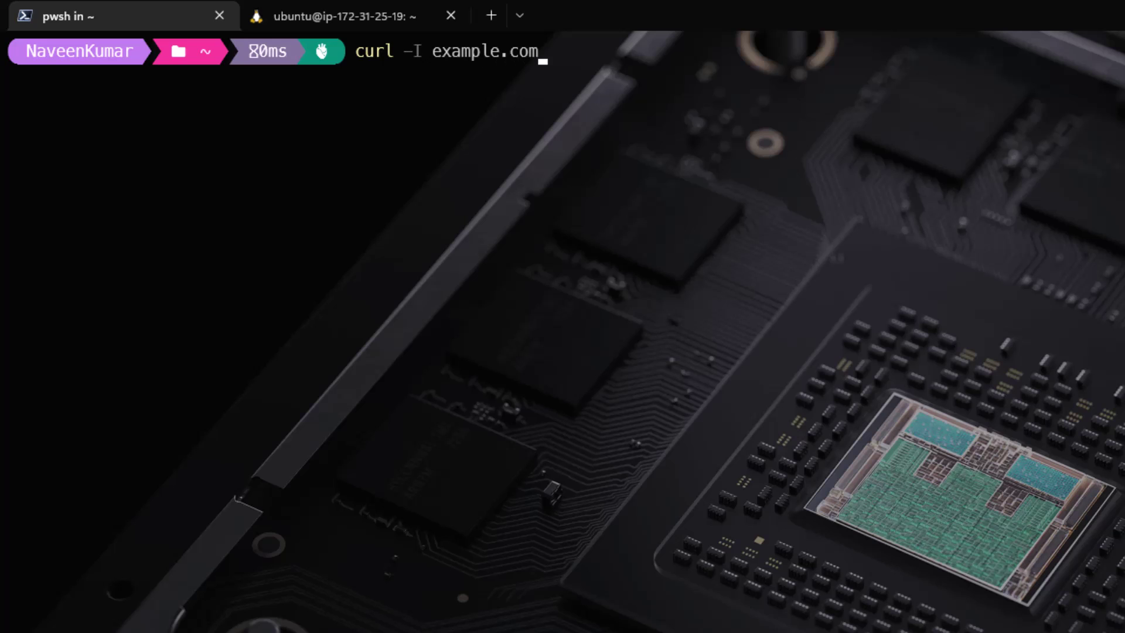
key("Return")
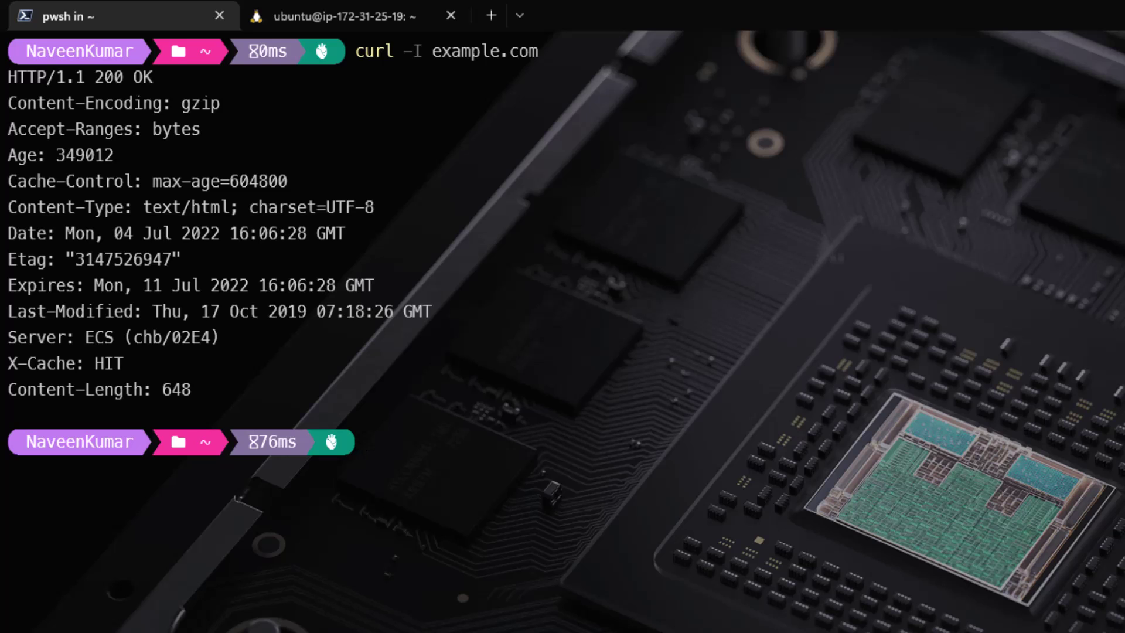
left_click_drag(96, 76, 154, 82)
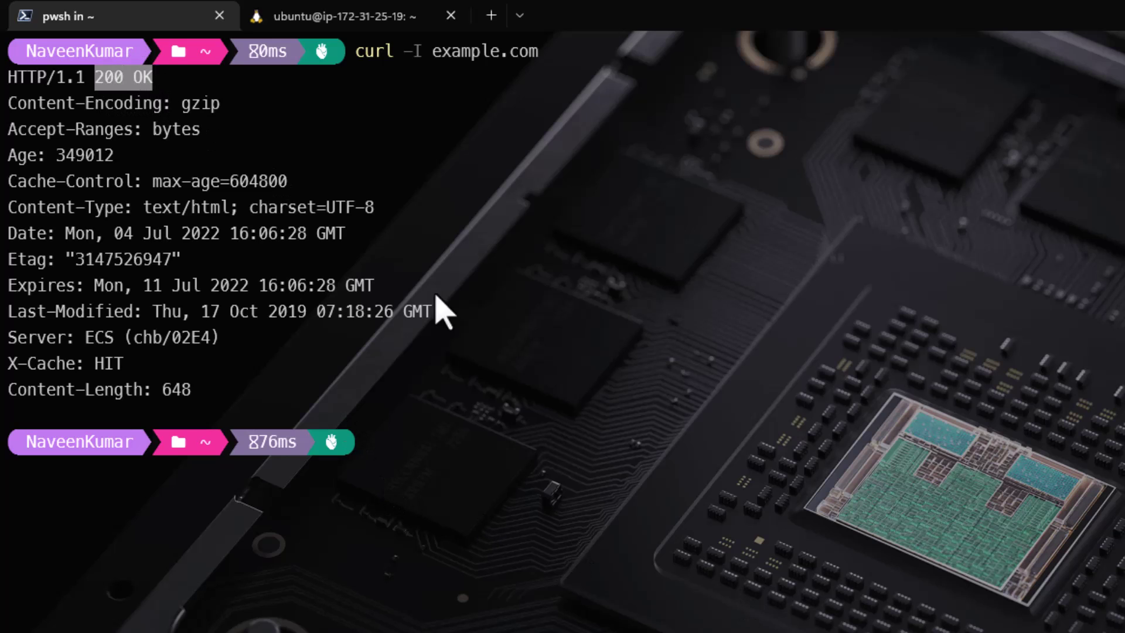
left_click(577, 439)
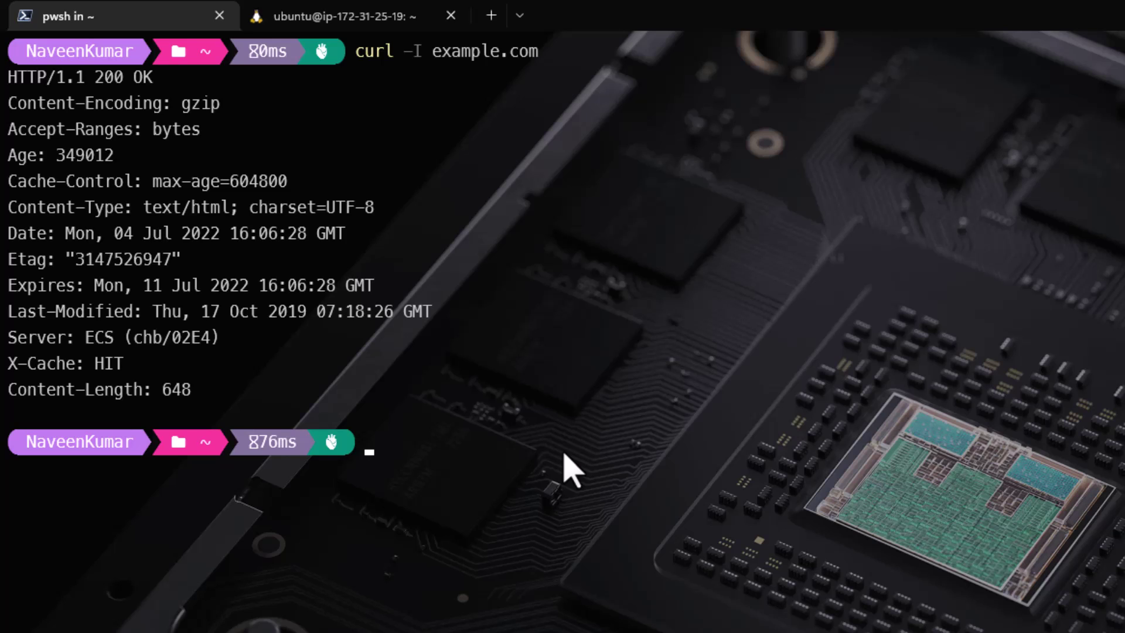
- Run ipconfig and examine the IPv4 addresses assigned to the Wi-Fi wireless LAN adapter
type("ipconfig")
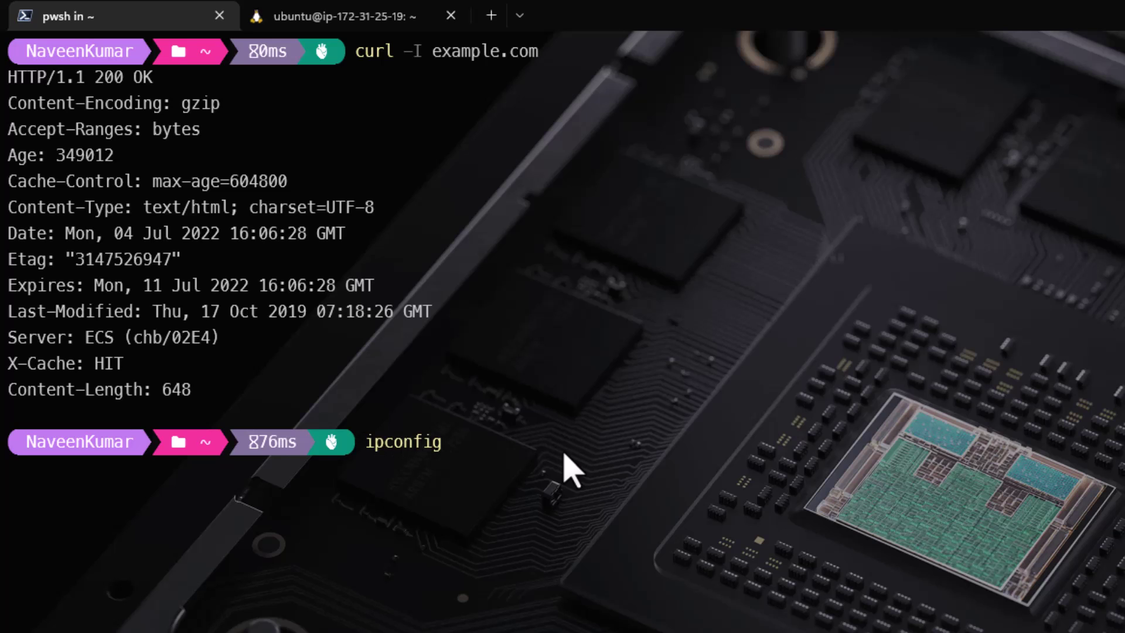
key("BackSpace")
key("BackSpace")
type("ig")
key("Return")
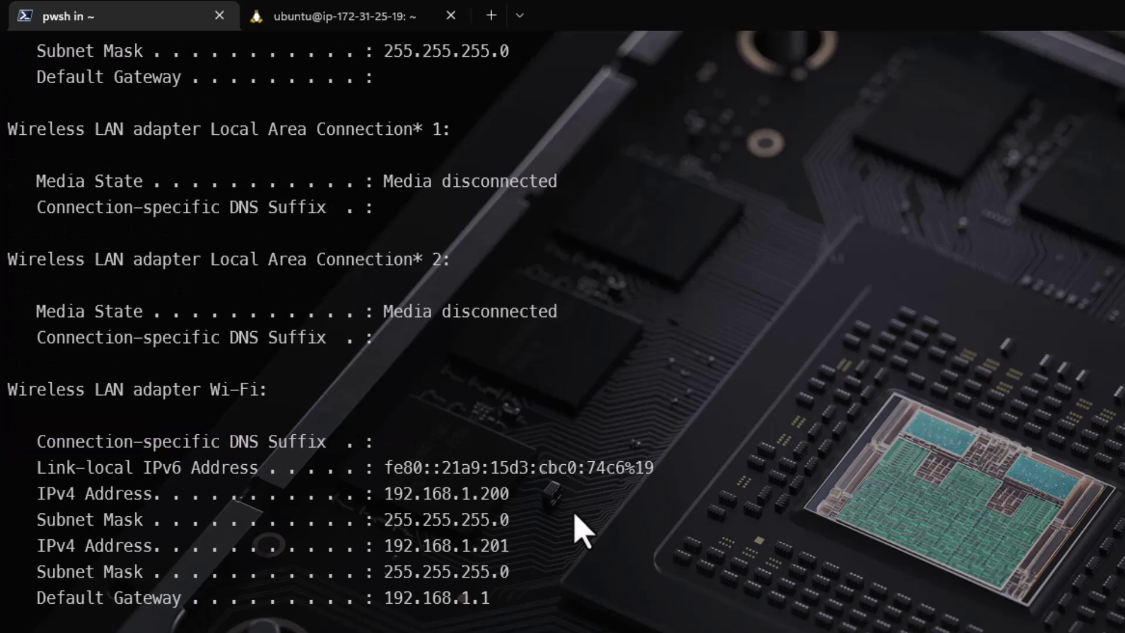
left_click_drag(8, 394, 262, 392)
right_click(221, 510)
left_click_drag(36, 493, 506, 498)
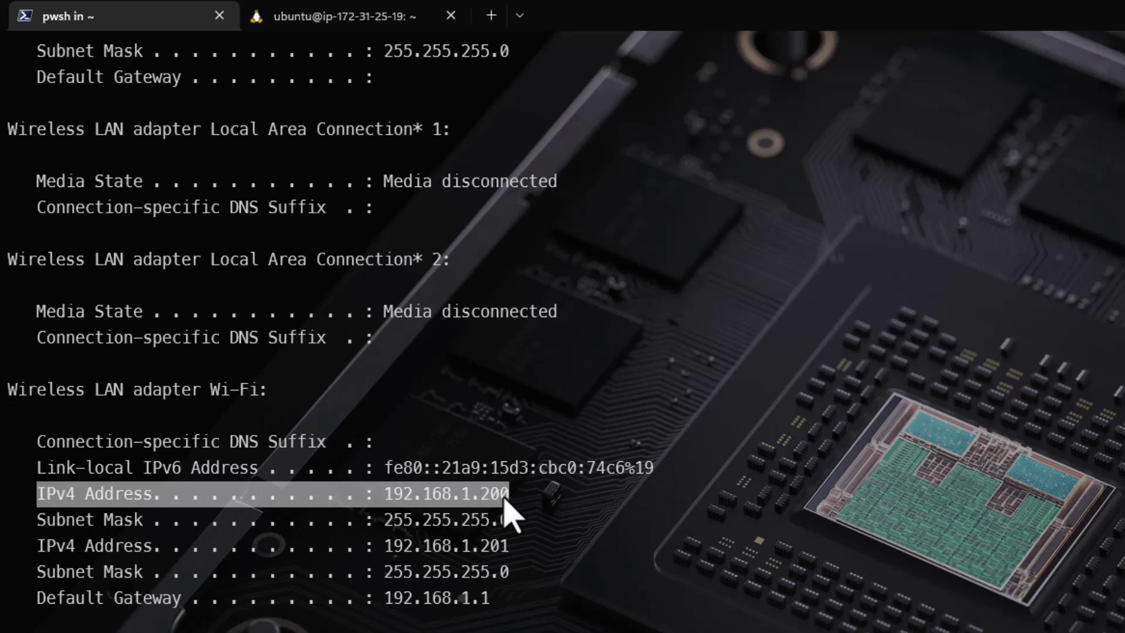
left_click_drag(508, 546, 39, 546)
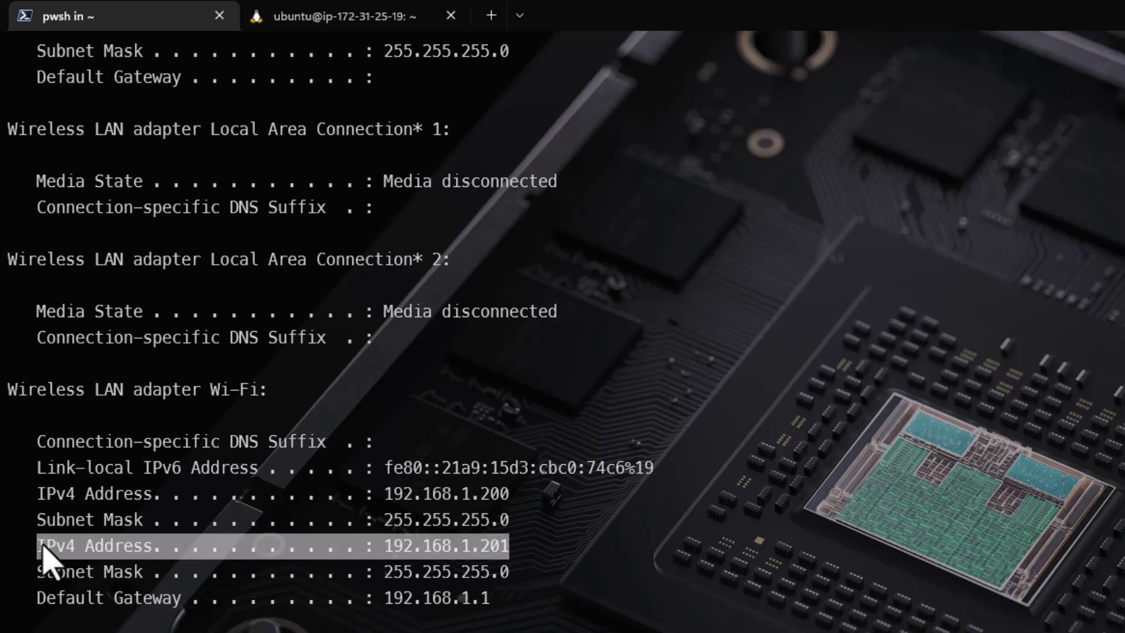
right_click(545, 549)
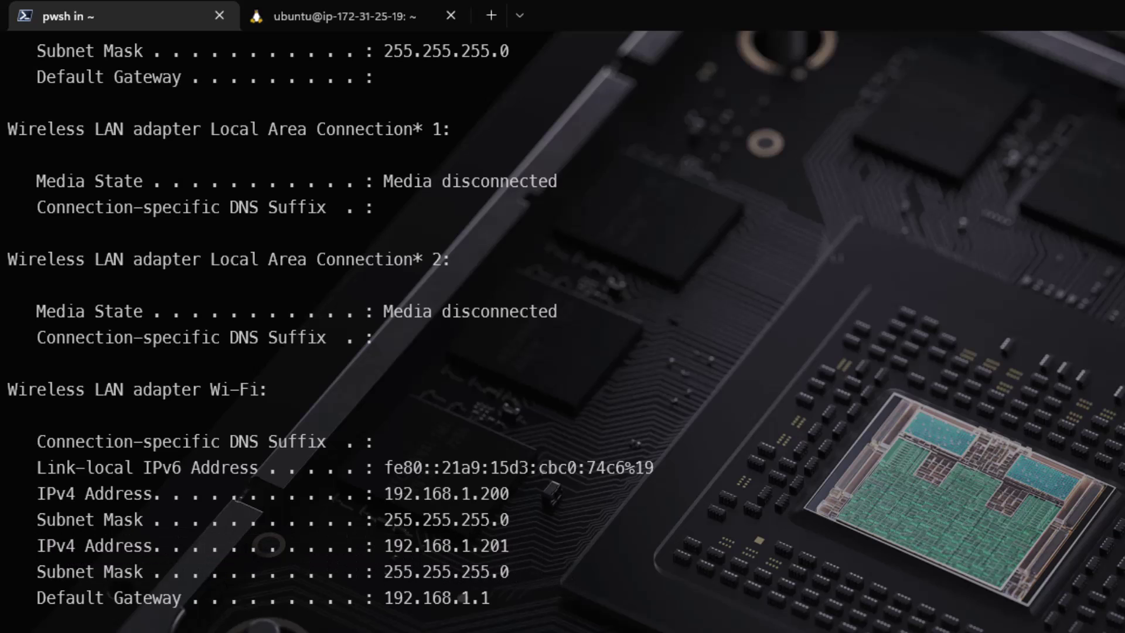
- Clear the terminal and request the headers from the first Wi-Fi address with curl --interface 192.168.1.200 -I example.com
left_click_drag(386, 494, 508, 496)
key("ctrl+c")
key("ctrl+l")
type("curl ")
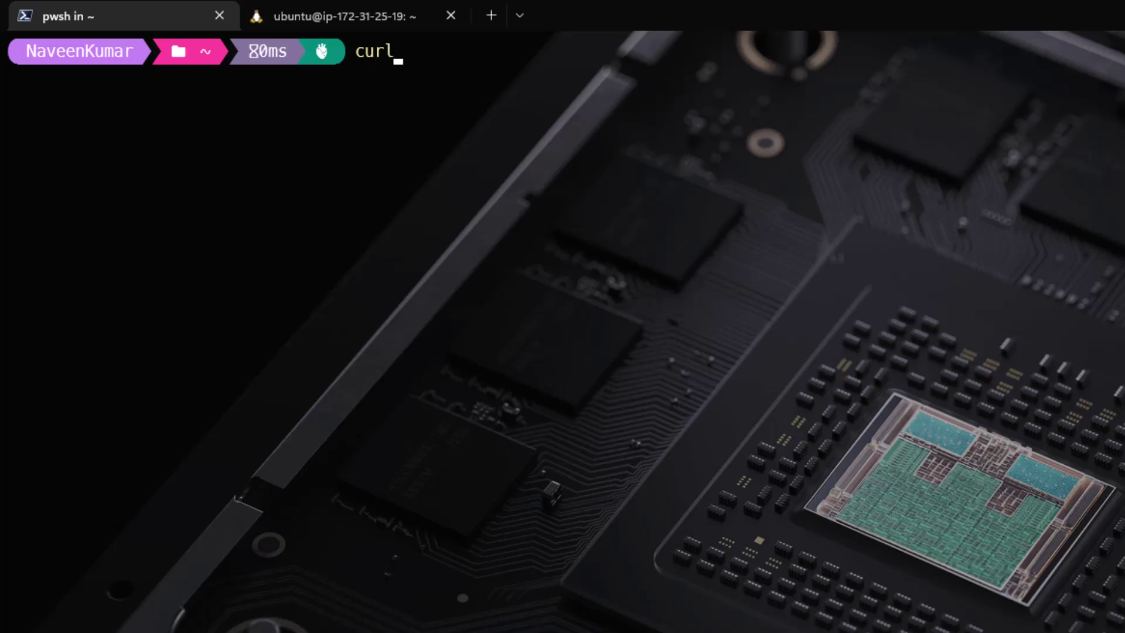
type("--interface 192.168.1.200")
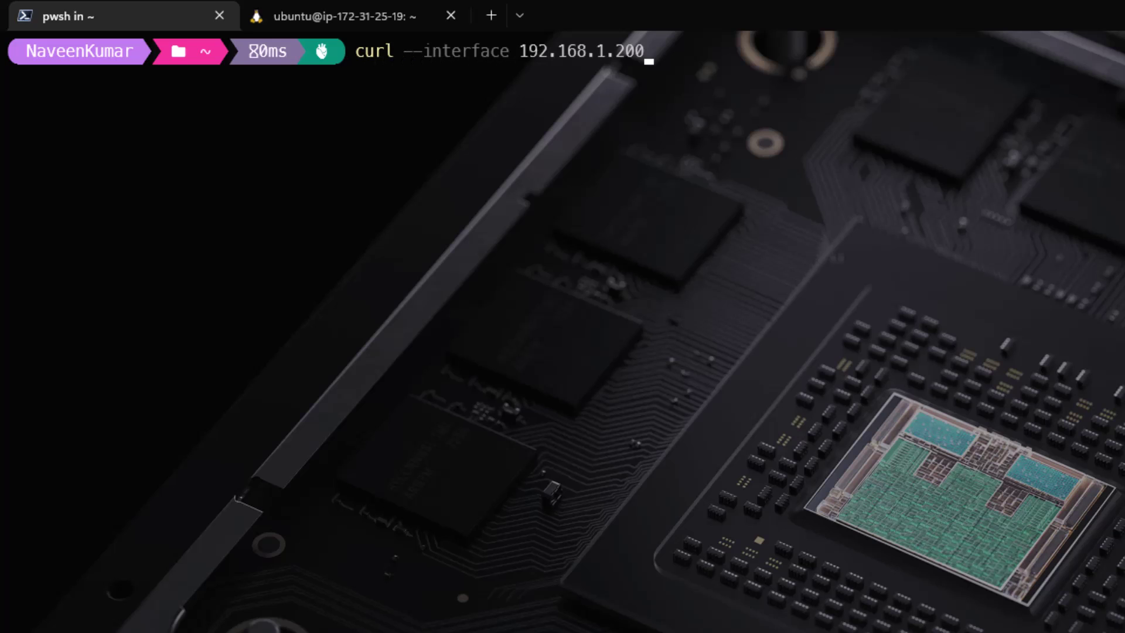
type(" -I example.com")
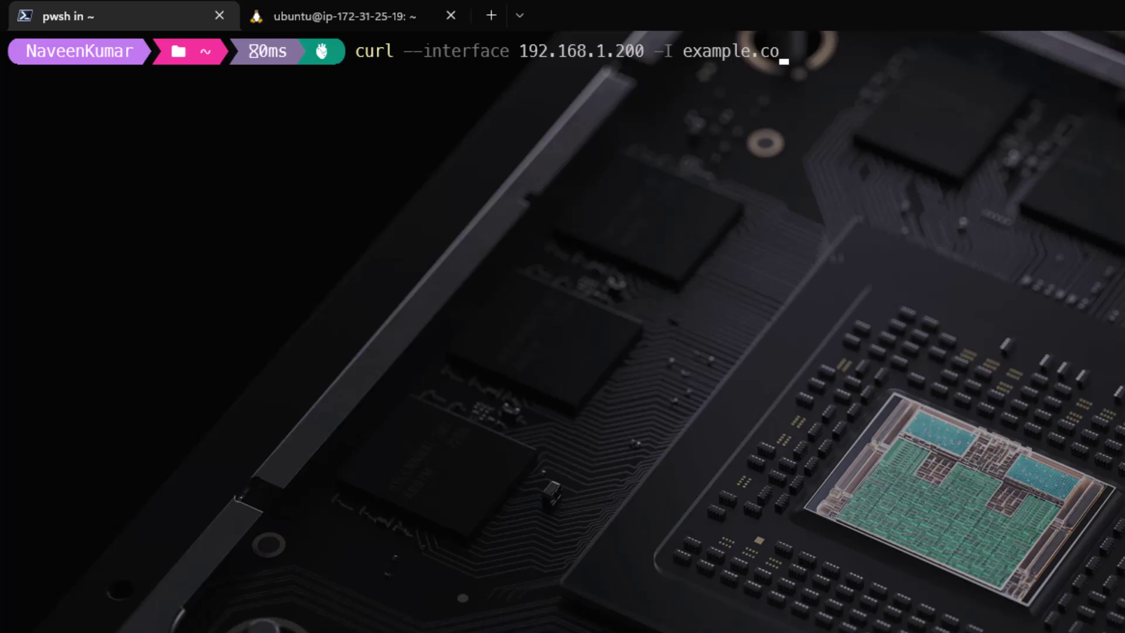
key("Return")
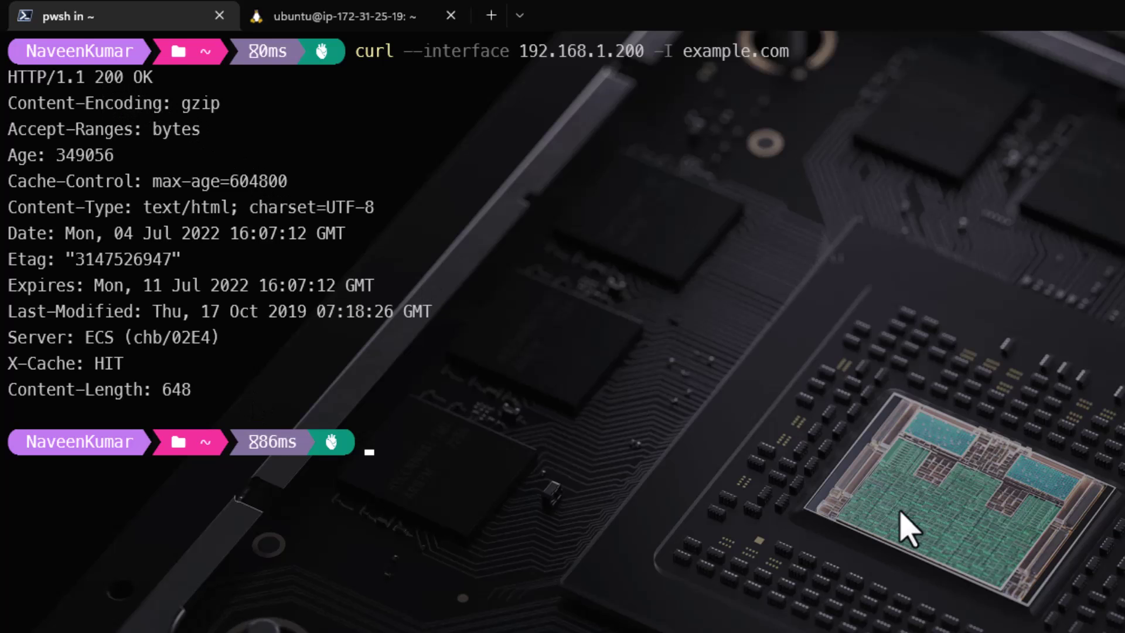
- Rerun the curl header request to example.com with the interface address changed to the unassigned 192.168.1.240
key("Up")
key("Left")
key("Left")
key("Left")
key("Left")
key("Left")
key("Left")
key("Left")
key("Left")
key("Left")
key("Left")
key("Left")
key("Left")
key("Left")
key("Left")
key("Left")
key("Left")
key("Left")
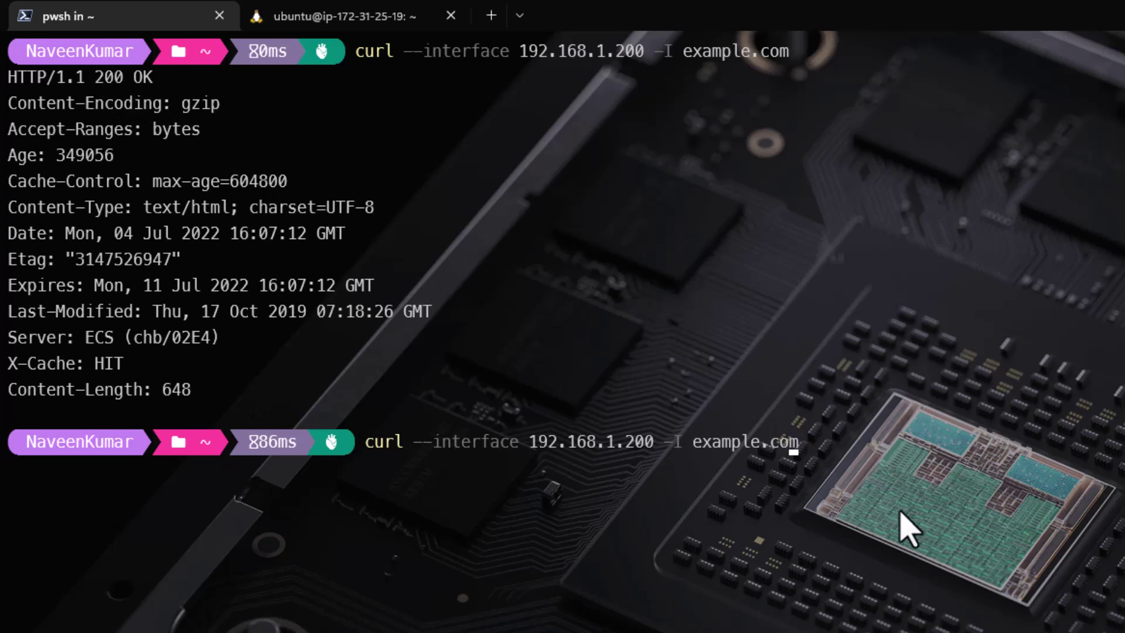
key("Delete")
key("Delete")
type("40")
key("Return")
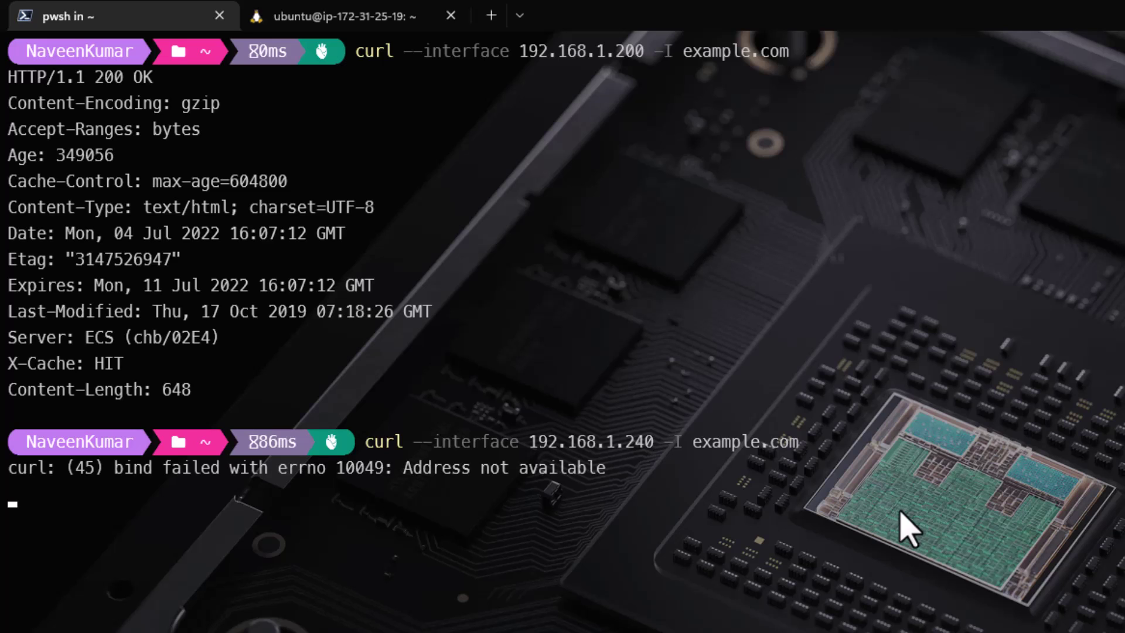
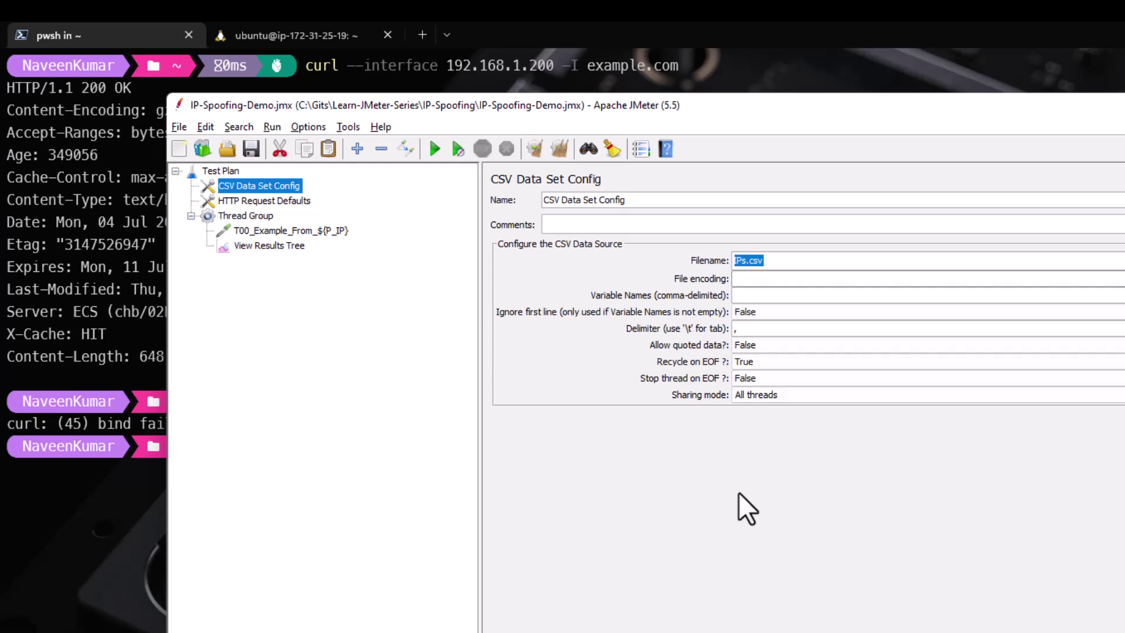
- Review the HTTP Request Defaults server settings and the Test Plan's user defined variables for URL, protocol and port
left_click(270, 201)
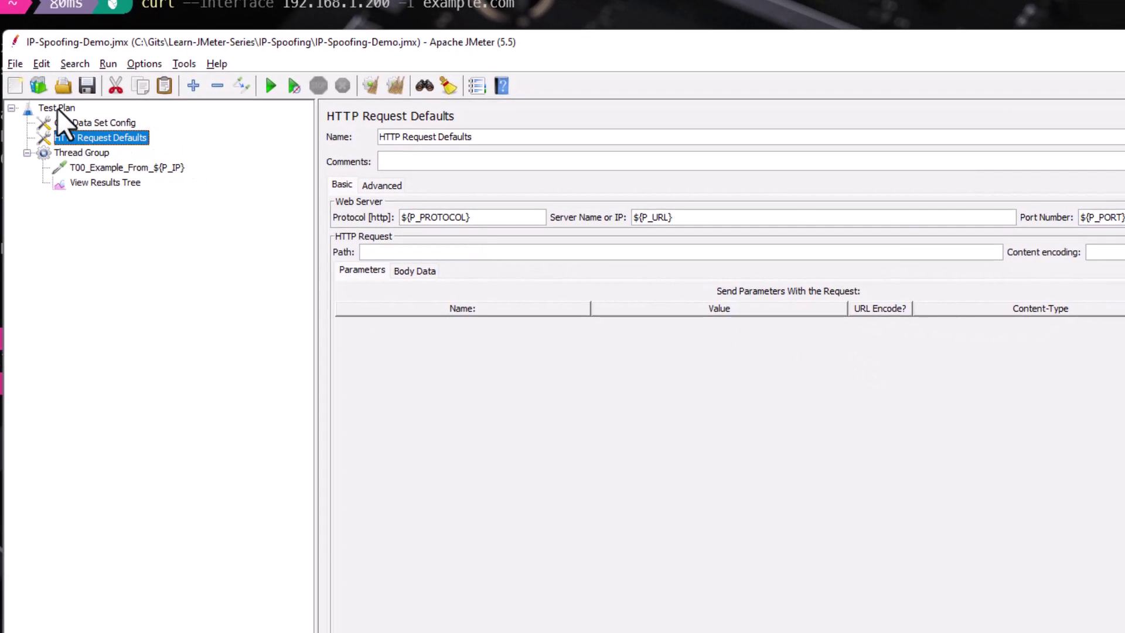
left_click(58, 108)
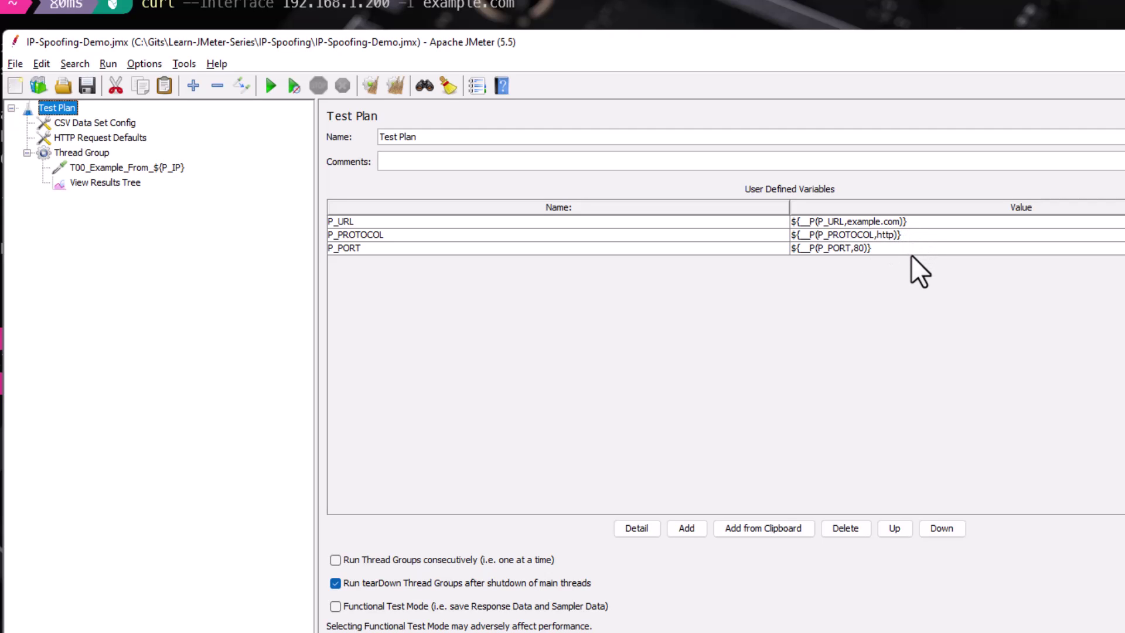
left_click(919, 221)
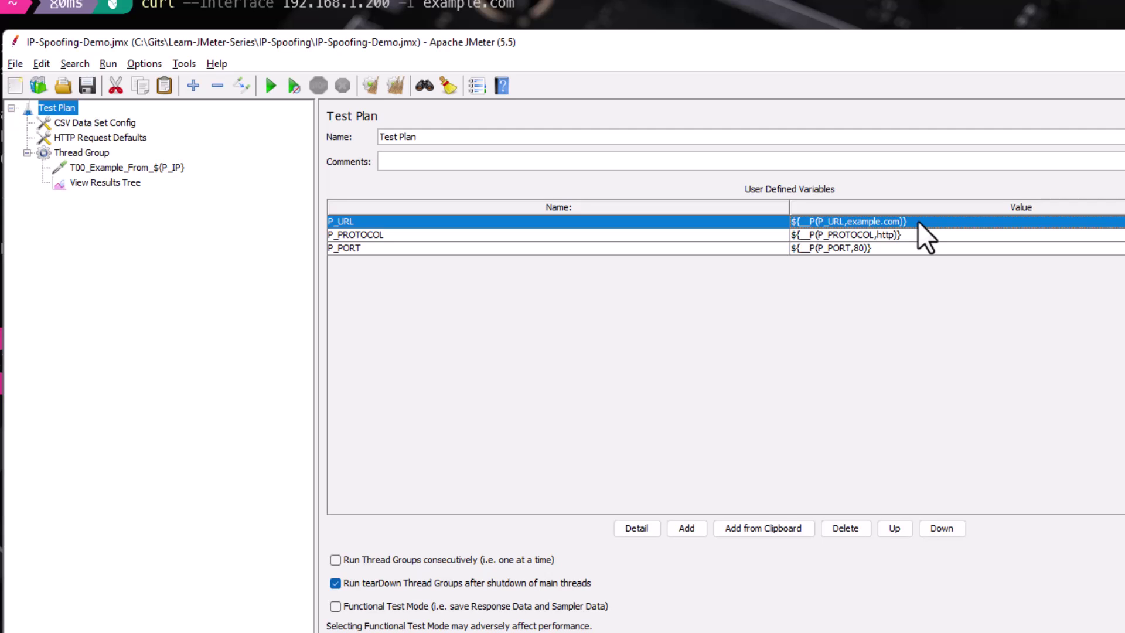
left_click(921, 237)
left_click(920, 246)
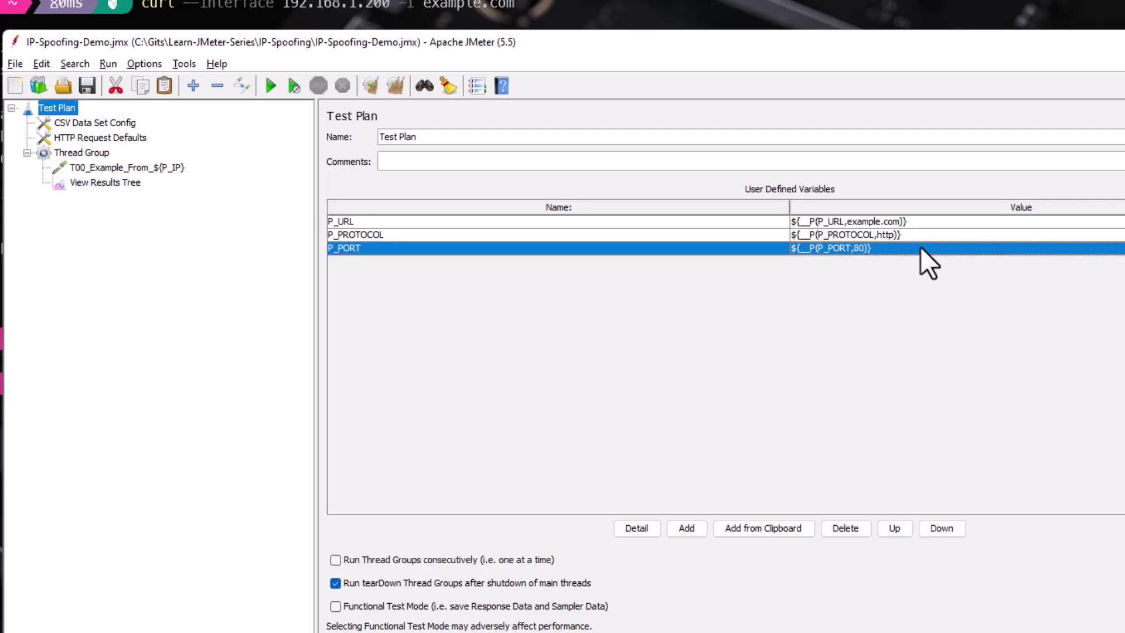
- Inspect the Thread Group's loop settings, then the T00_Example_From_${P_IP} request's name and advanced source address setting
left_click(75, 154)
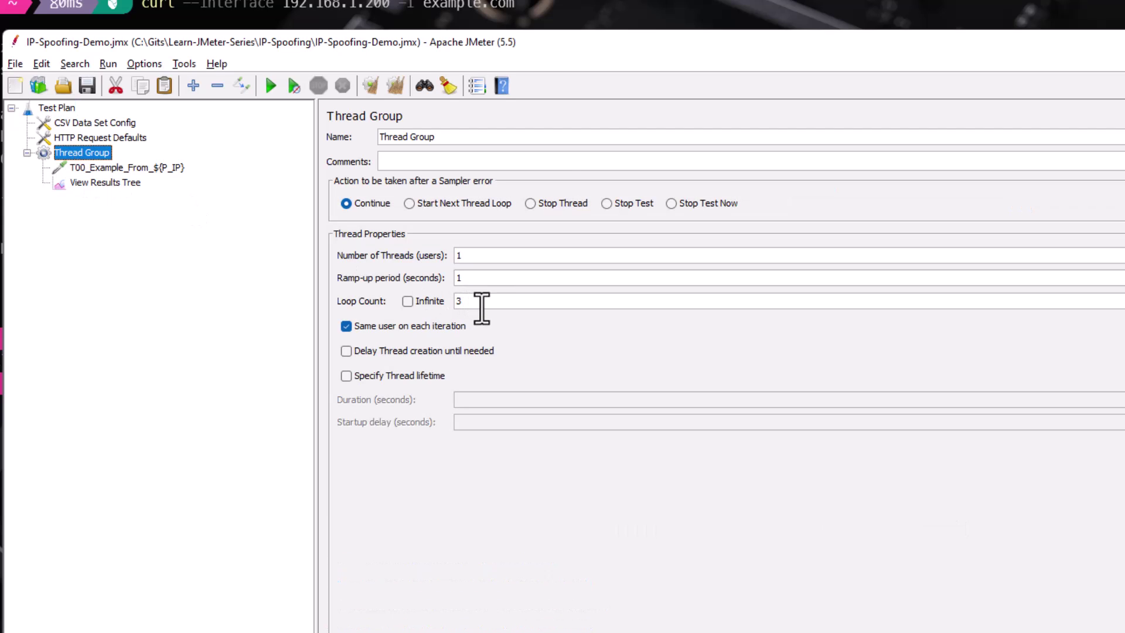
left_click(94, 170)
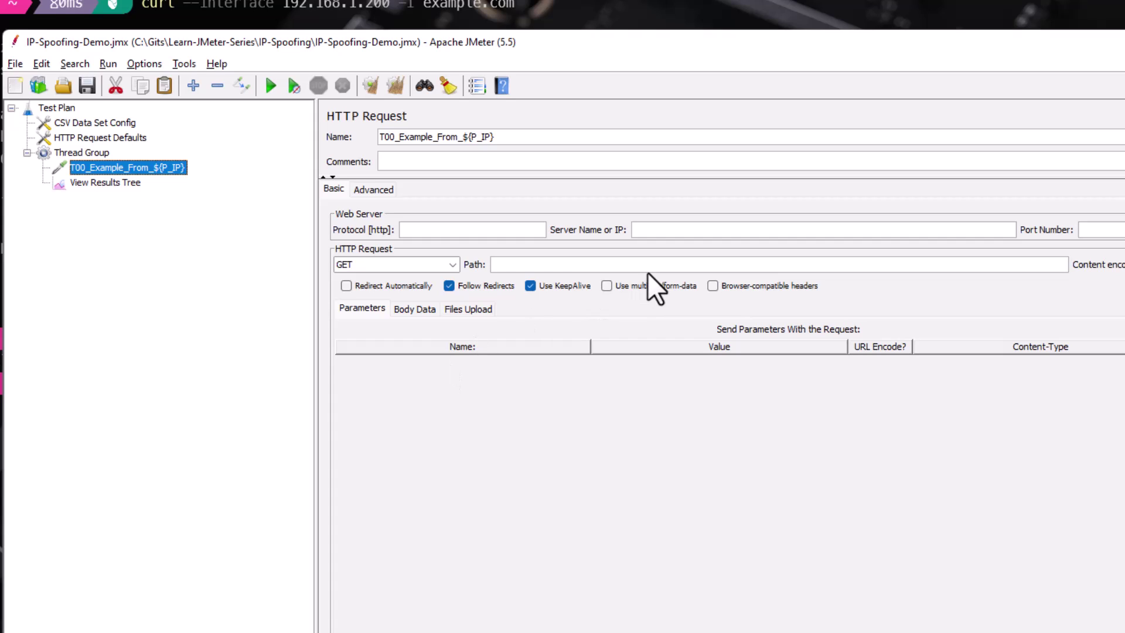
left_click_drag(462, 138, 505, 138)
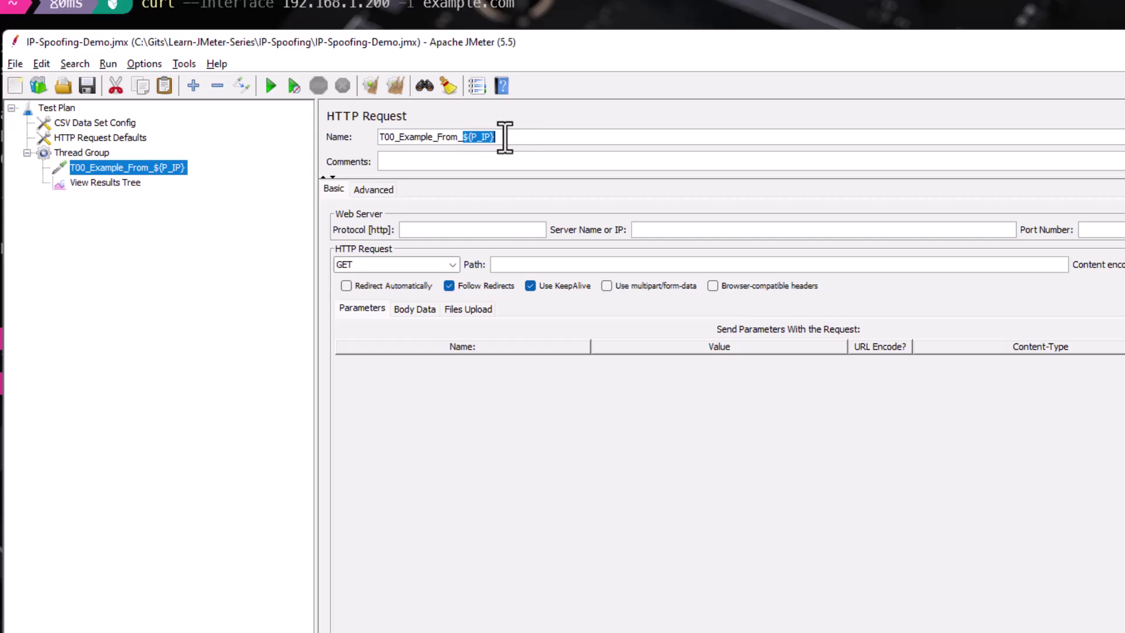
left_click(525, 139)
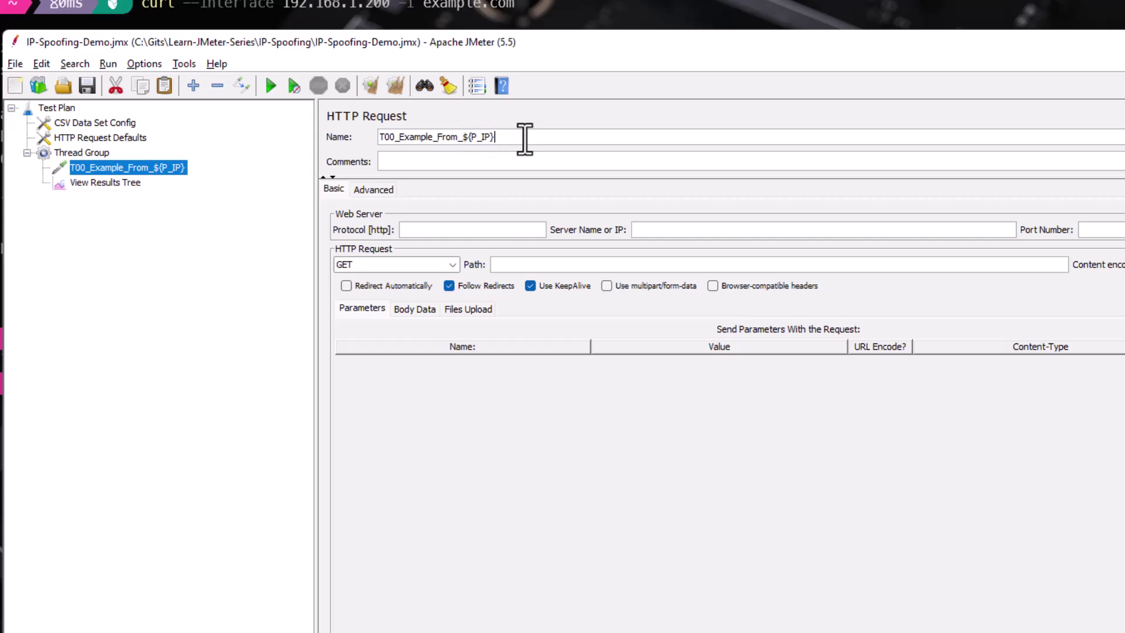
left_click(387, 192)
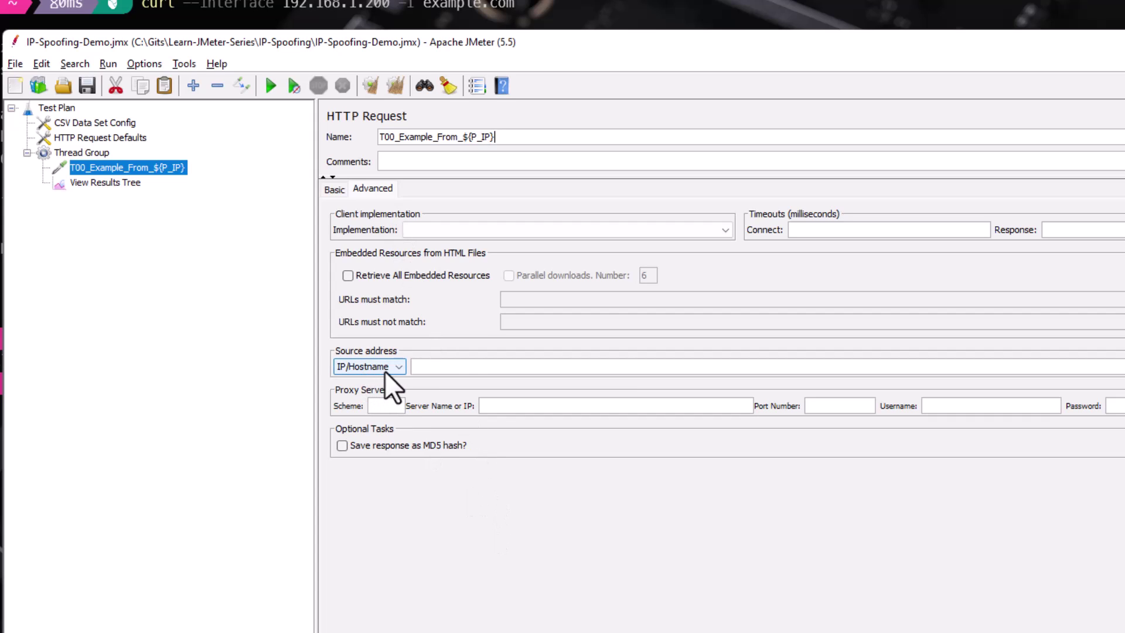
left_click(476, 375)
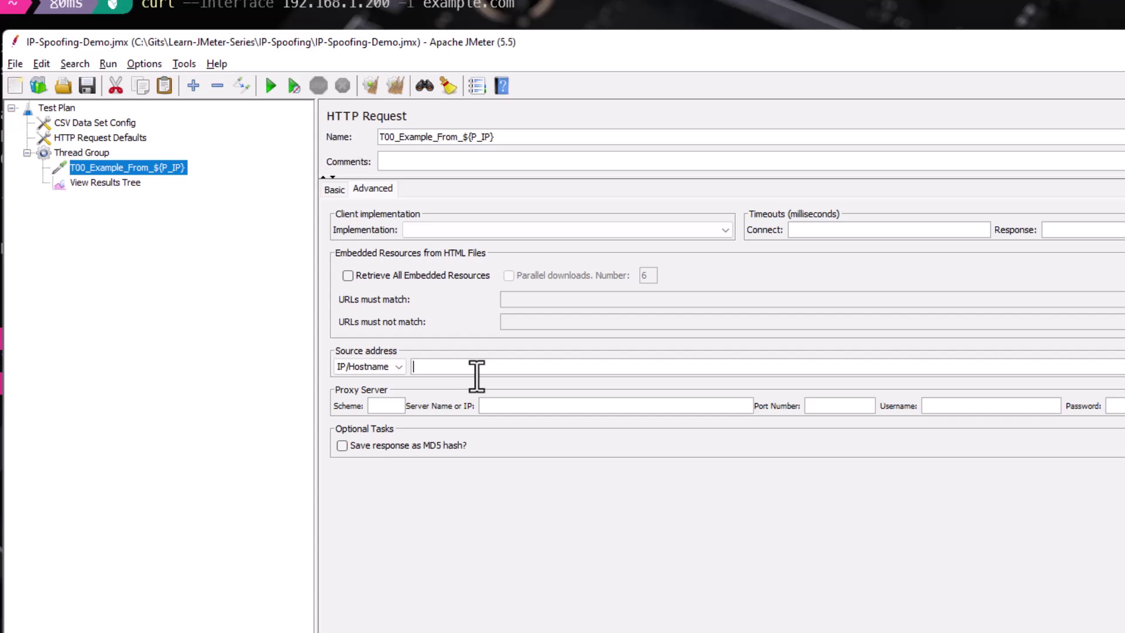
- Examine the advanced settings of HTTP Request Defaults, checking the HttpClient4 implementation and the ${P_IP} source address
left_click(104, 138)
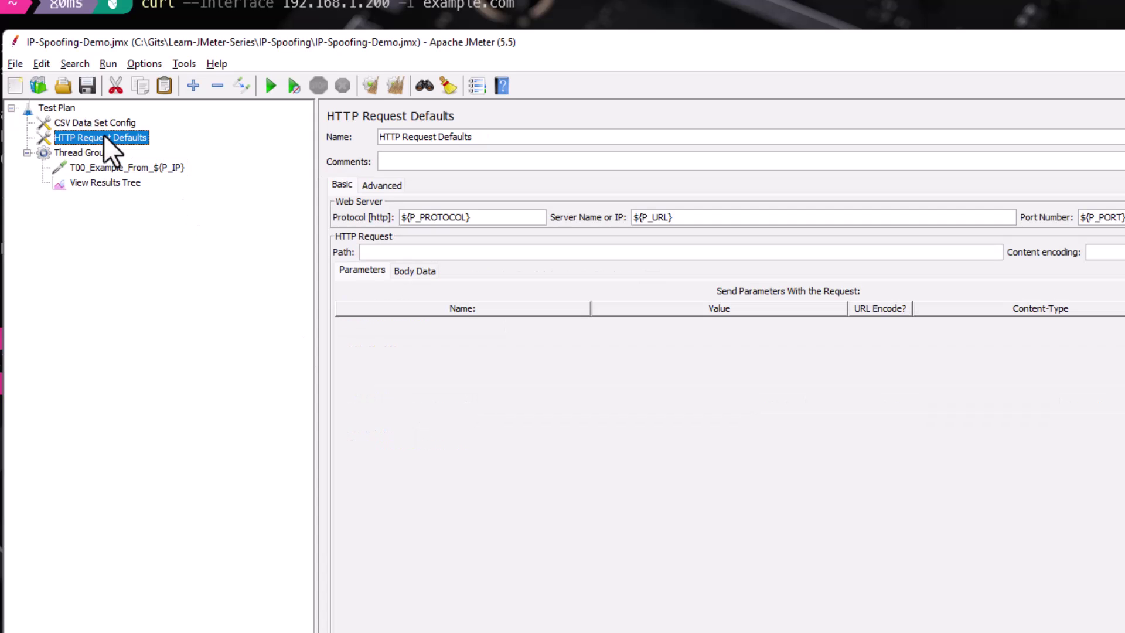
left_click(390, 185)
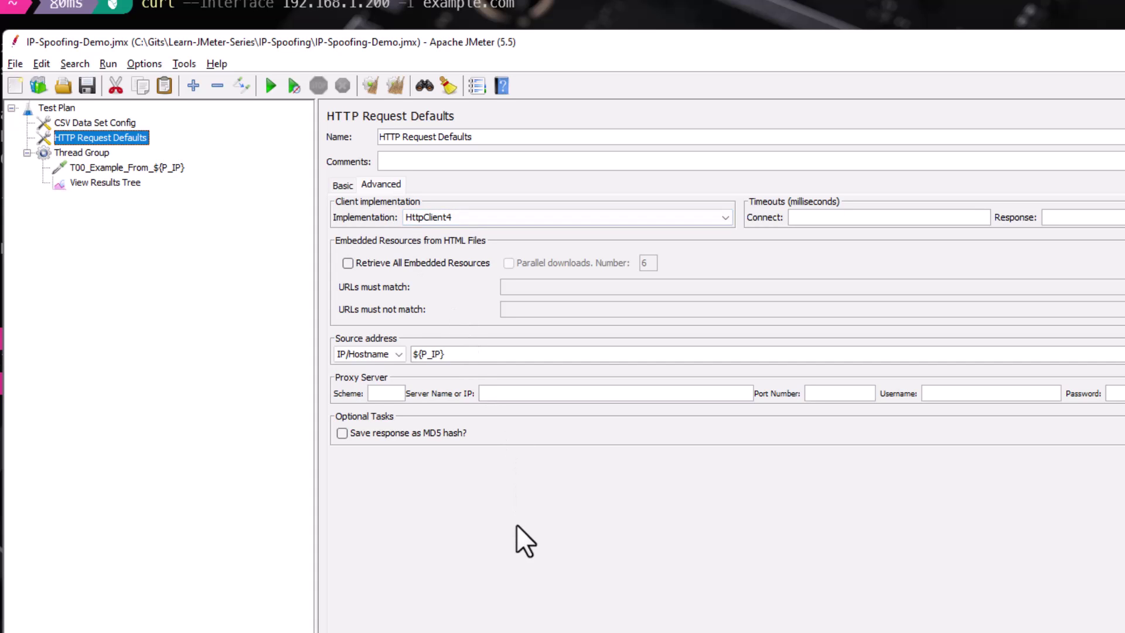
left_click_drag(459, 354, 397, 355)
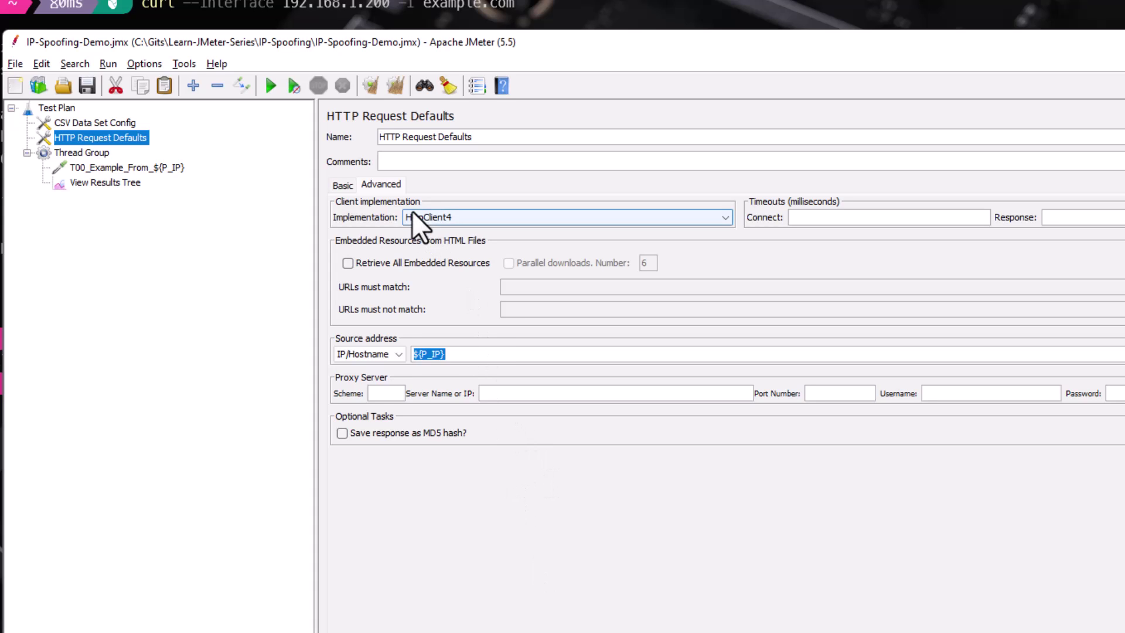
left_click(445, 218)
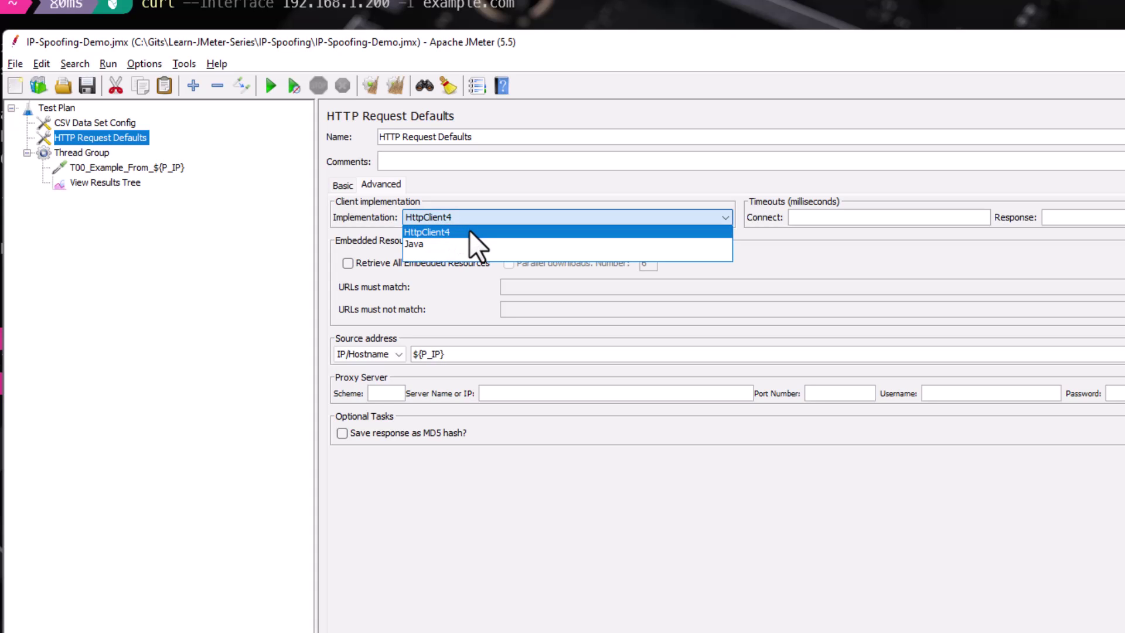
left_click(469, 231)
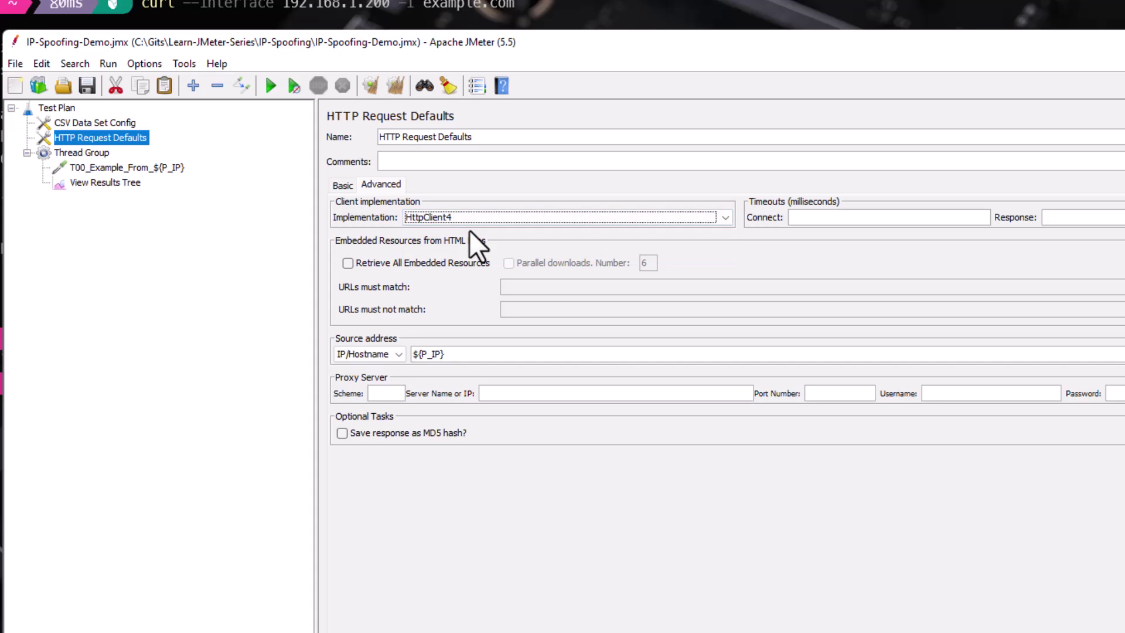
left_click(464, 353)
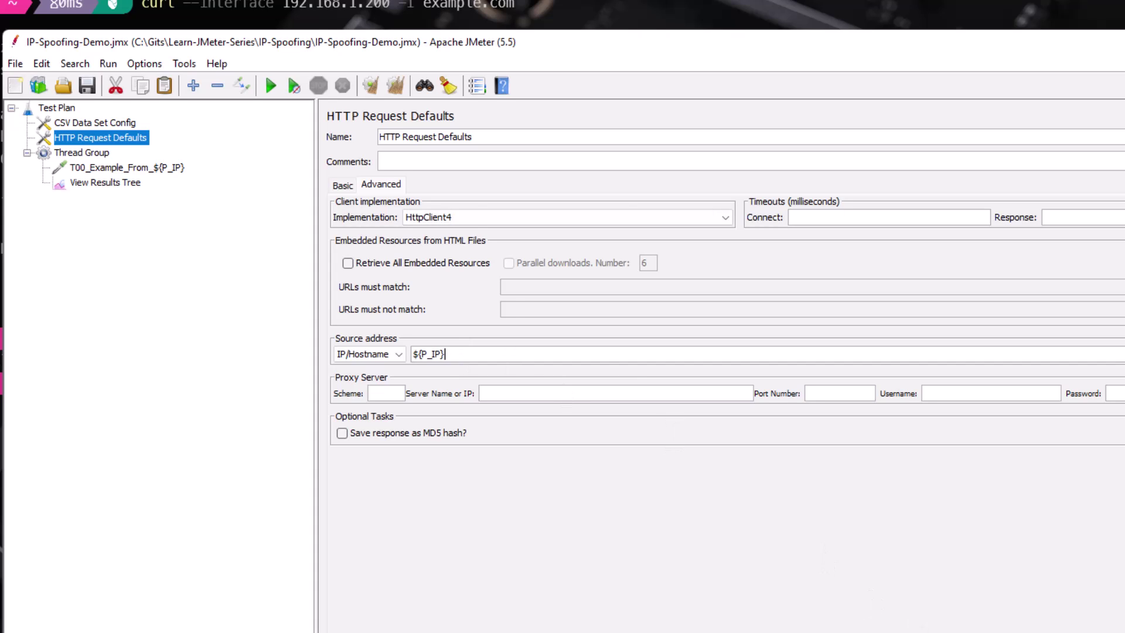
- Switch to IPs.csv in Notepad and review the IP addresses listed under the P_IP header
key("alt+Tab")
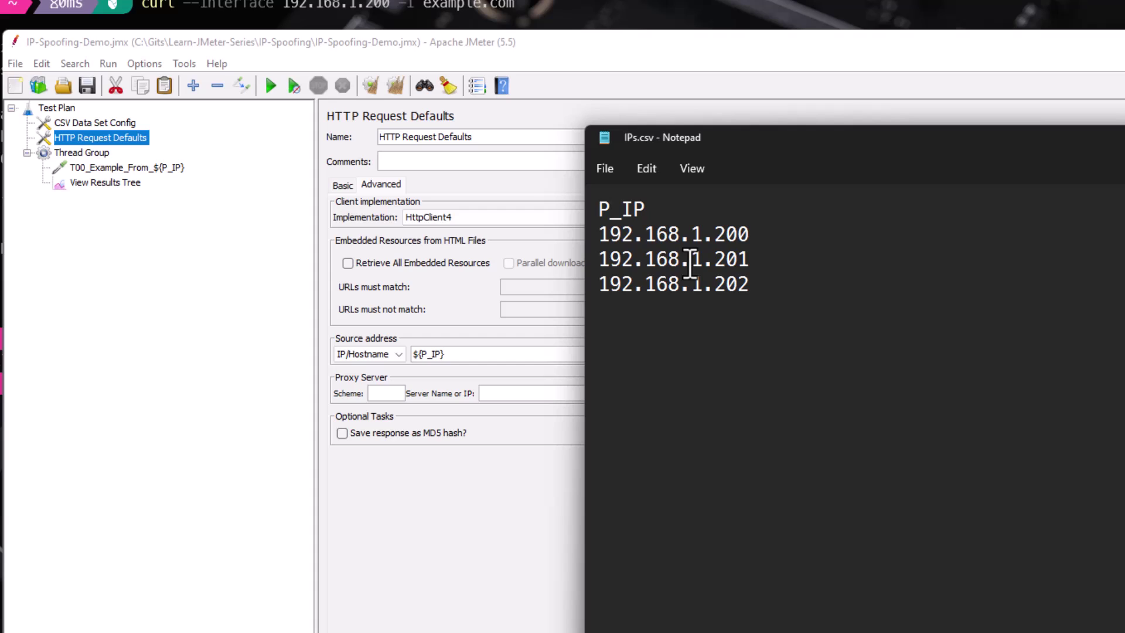
left_click(767, 232)
left_click_drag(764, 233, 725, 259)
left_click(762, 284)
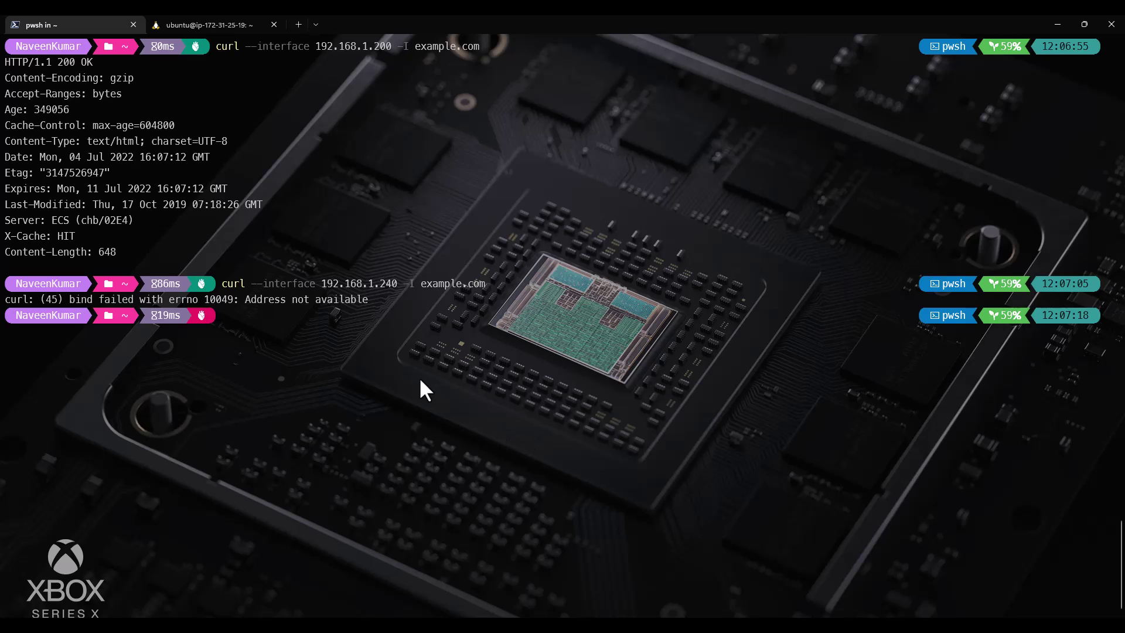
- In the terminal, enter netsh interface ipv4 add address "Wi-Fi" 10.20.30.40 255.255.255.0, replacing the curly quotes with straight ones
type("netsh interface ipv4 add address \"Wi-Fi\" 10.20.30.40 255.255.255.0")
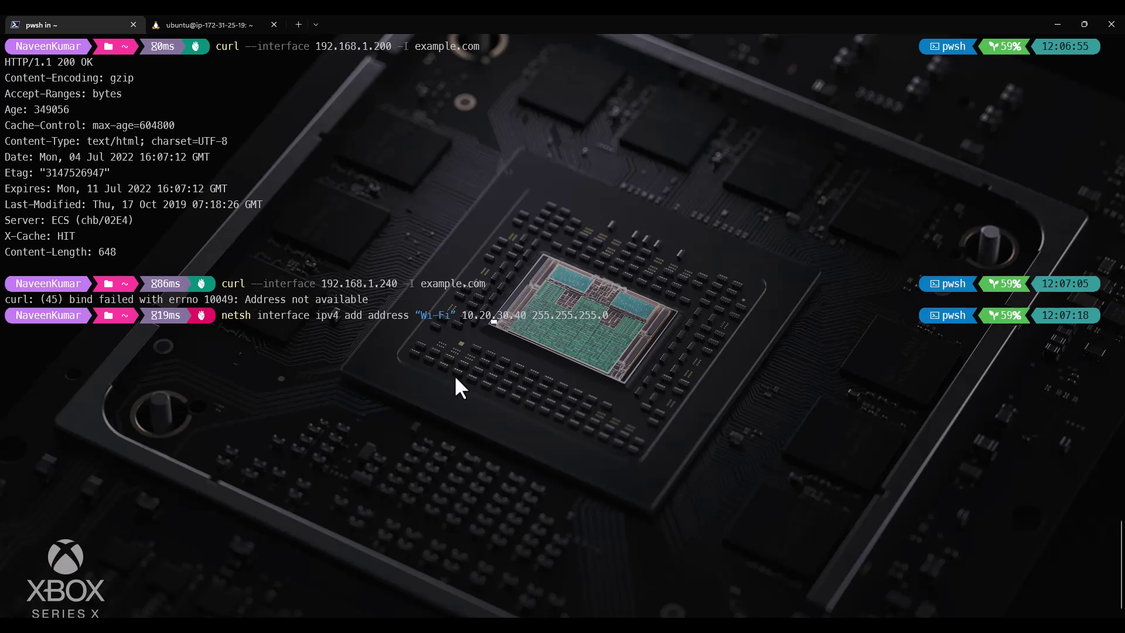
key("Delete")
type("\"")
key("Right")
key("Right")
key("Right")
key("Right")
key("Right")
key("Delete")
type("\"")
- Change the netsh command's IP address to 192.168.1.202, the last entry in IPs.csv, and run it in an elevated terminal
key("Left")
key("Left")
key("Right")
key("Right")
key("Right")
key("Delete")
key("Delete")
key("Delete")
key("Delete")
key("Delete")
key("Delete")
key("Delete")
key("Delete")
key("Delete")
key("Delete")
key("Delete")
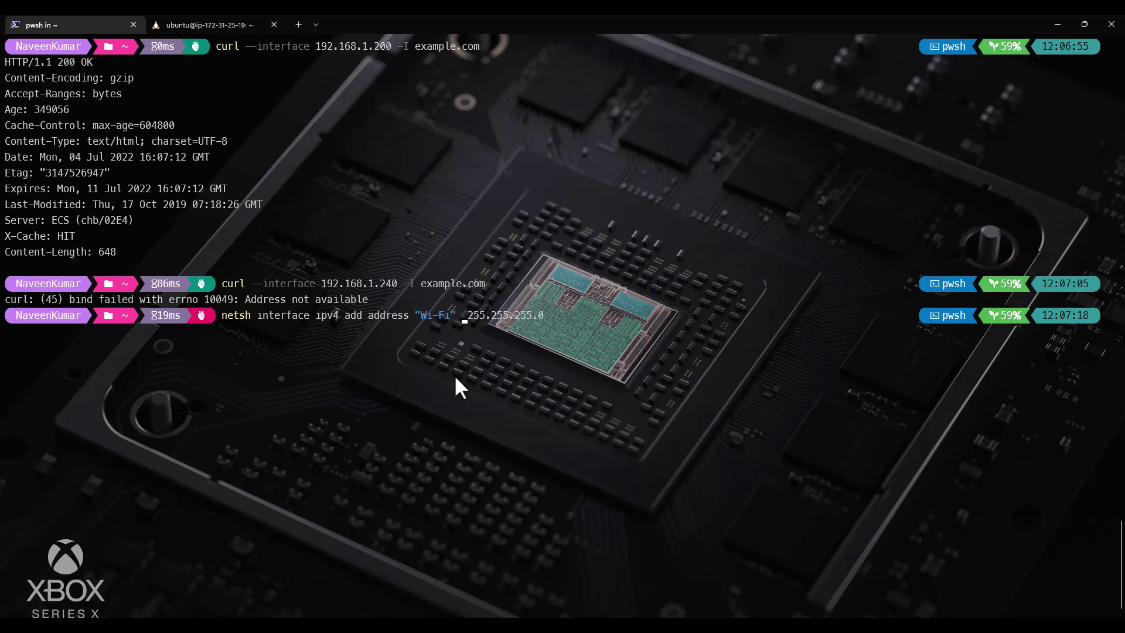
type("192.168.1")
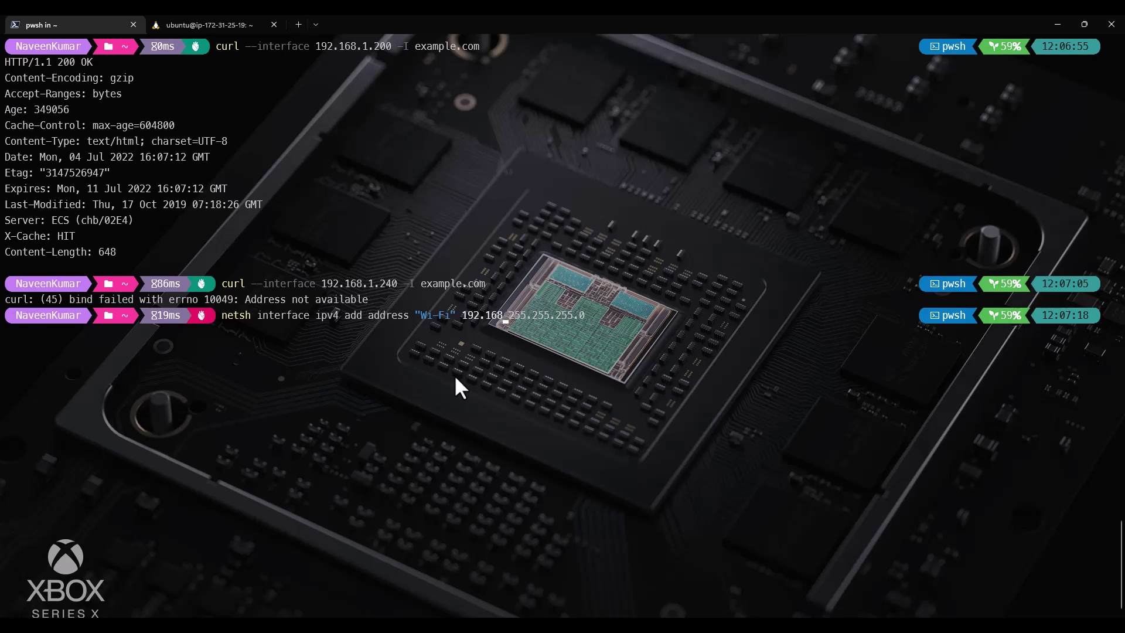
type(".201")
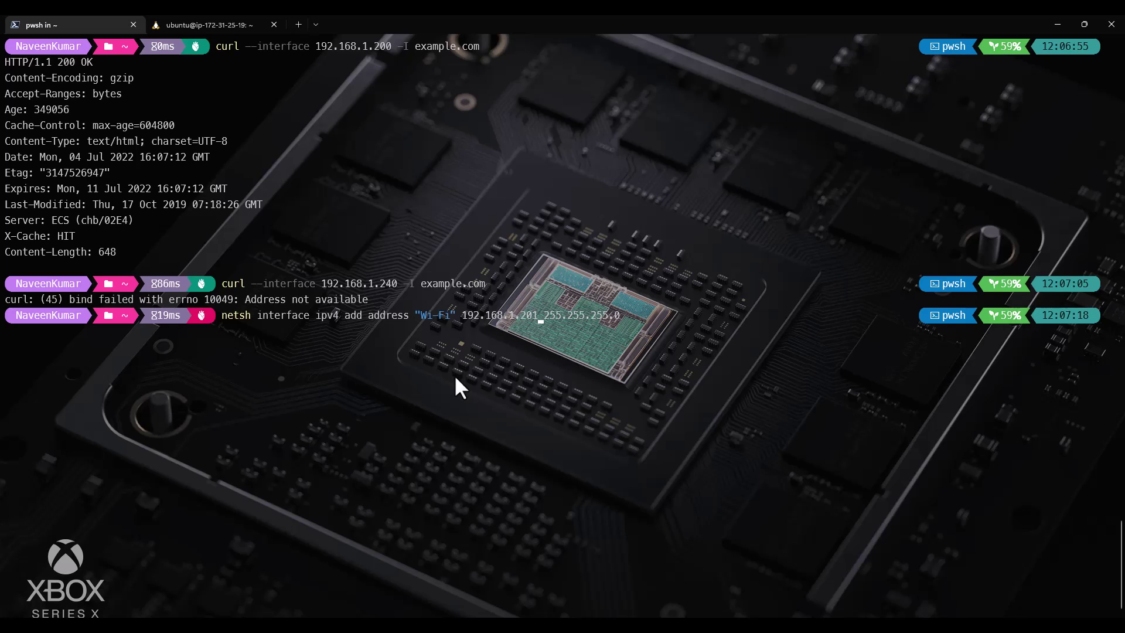
key("alt+Tab")
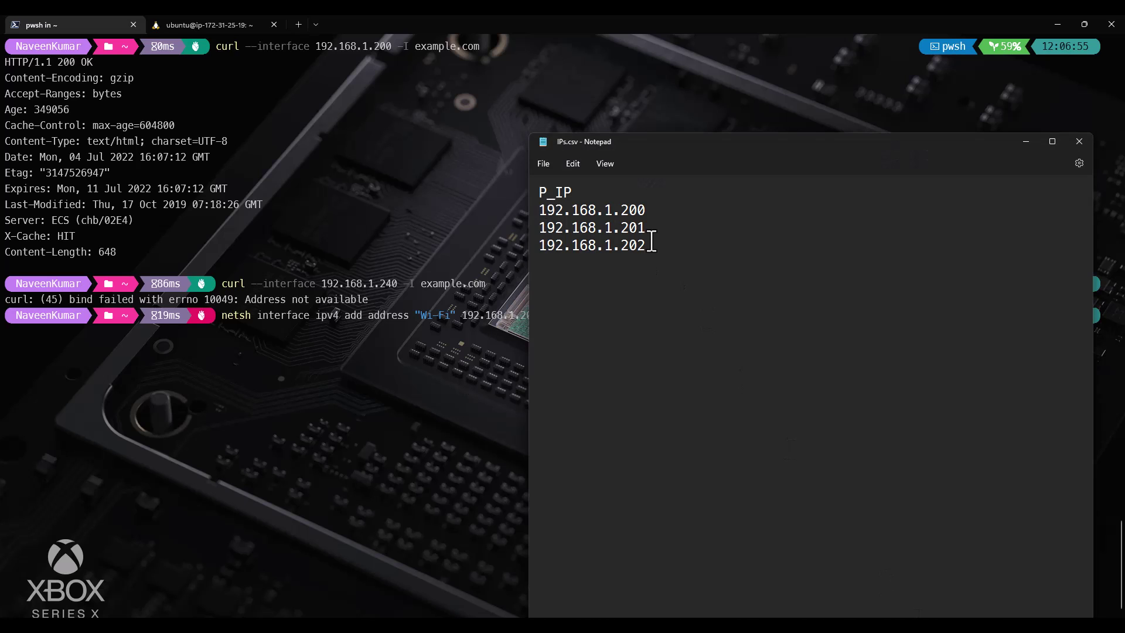
left_click_drag(647, 245, 613, 245)
key("alt+Tab")
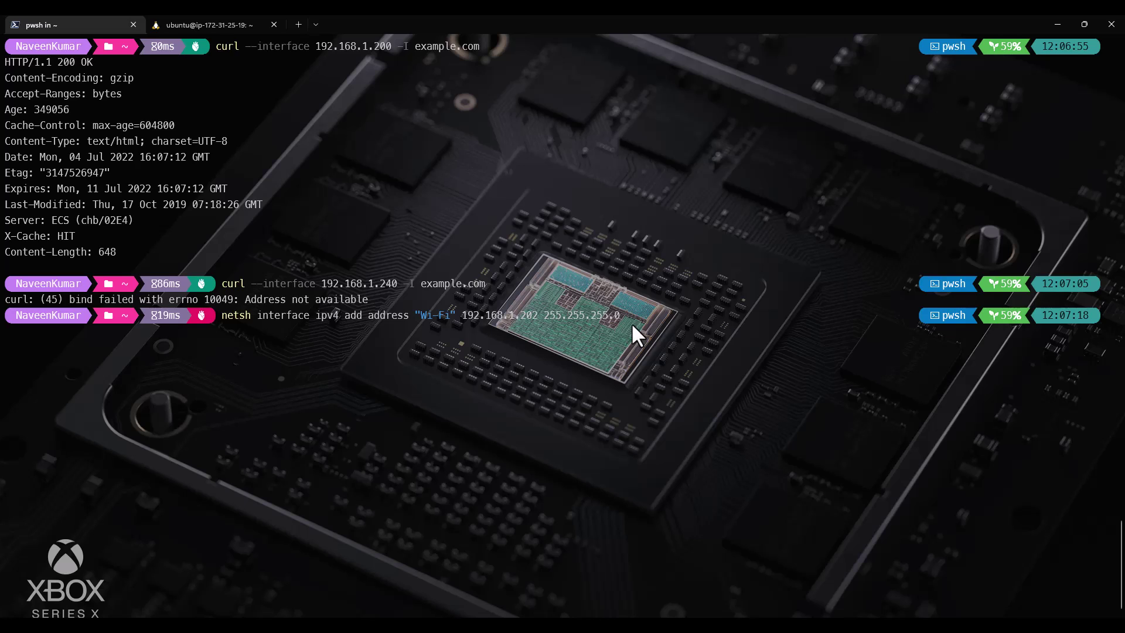
key("Return")
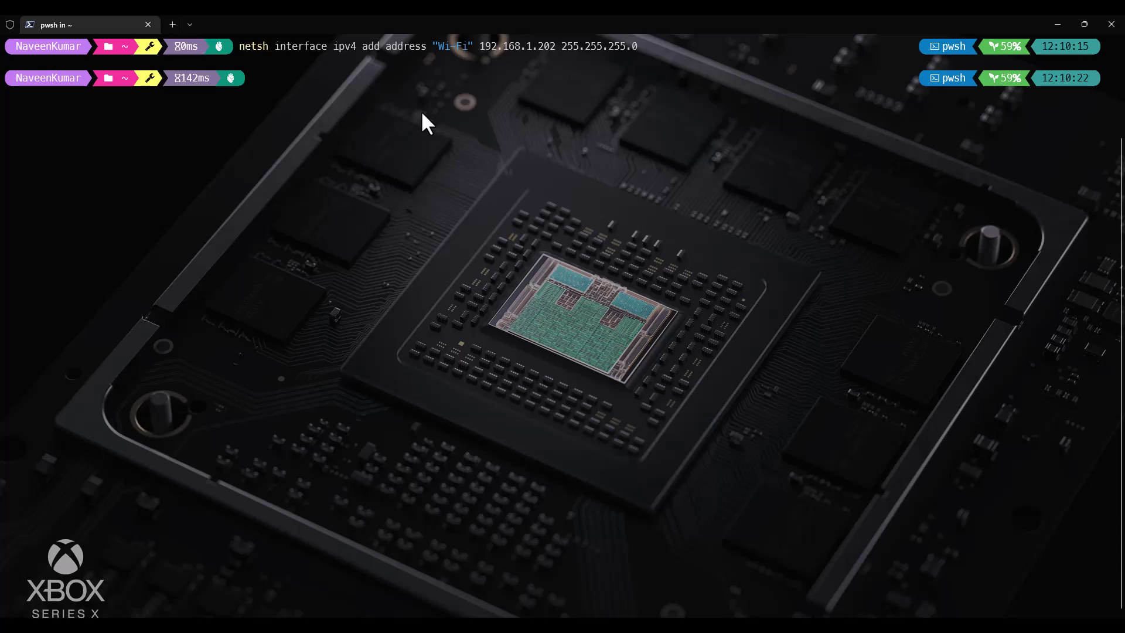
- Run ipconfig and check which IPv4 addresses the Wi-Fi adapter holds after the netsh command
type("ipconfig")
key("Return")
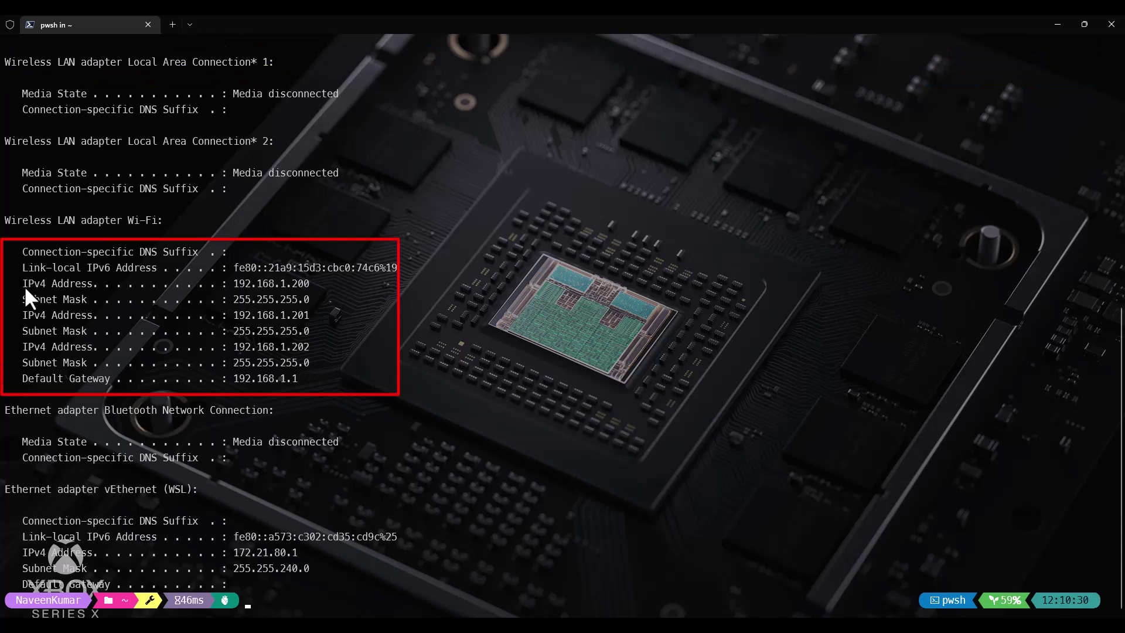
mouse_move(24, 286)
left_mouse_down()
mouse_move(303, 287)
mouse_move(309, 347)
left_mouse_up()
key("ctrl+c")
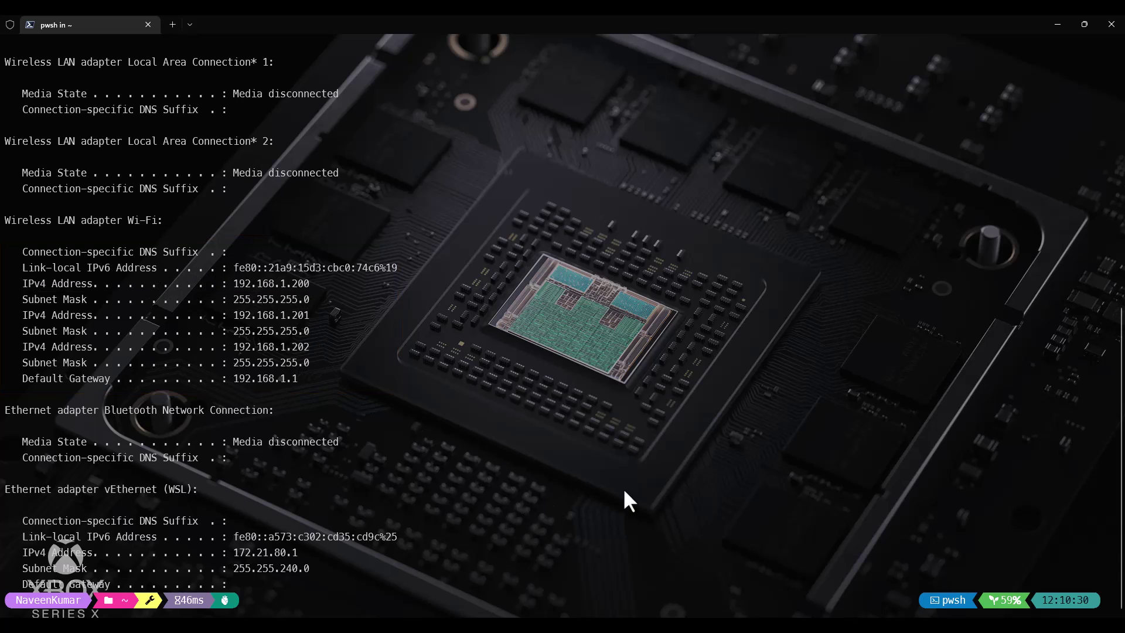
- Switch to JMeter, show View Results Tree and run the IP-Spoofing-Demo test plan
key("alt+Tab")
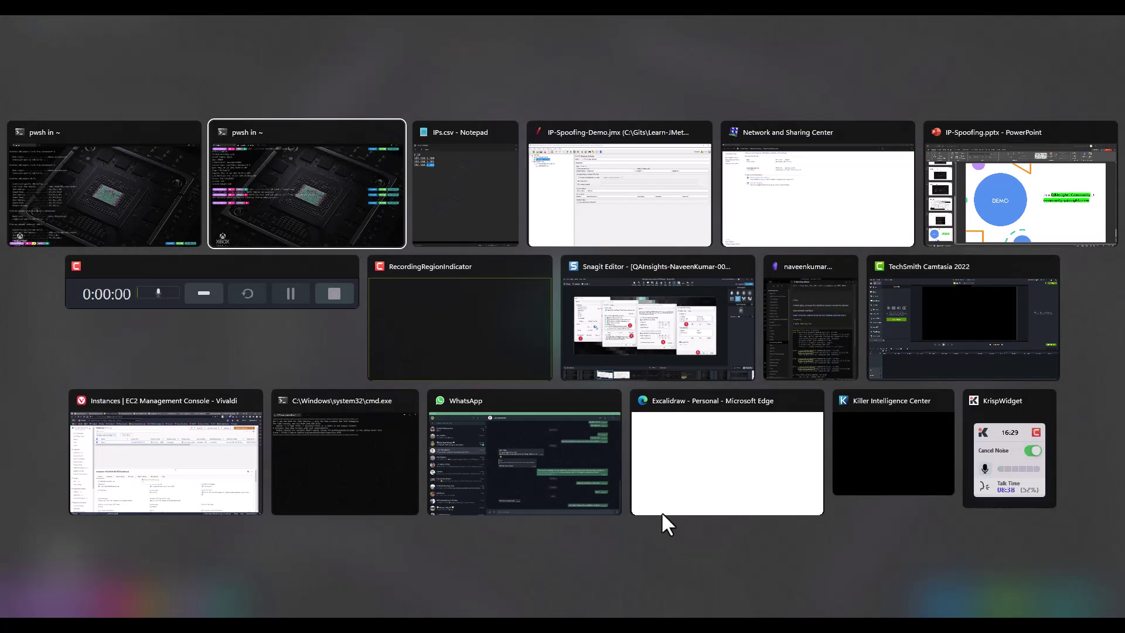
key("alt+Tab")
key("alt+Tab")
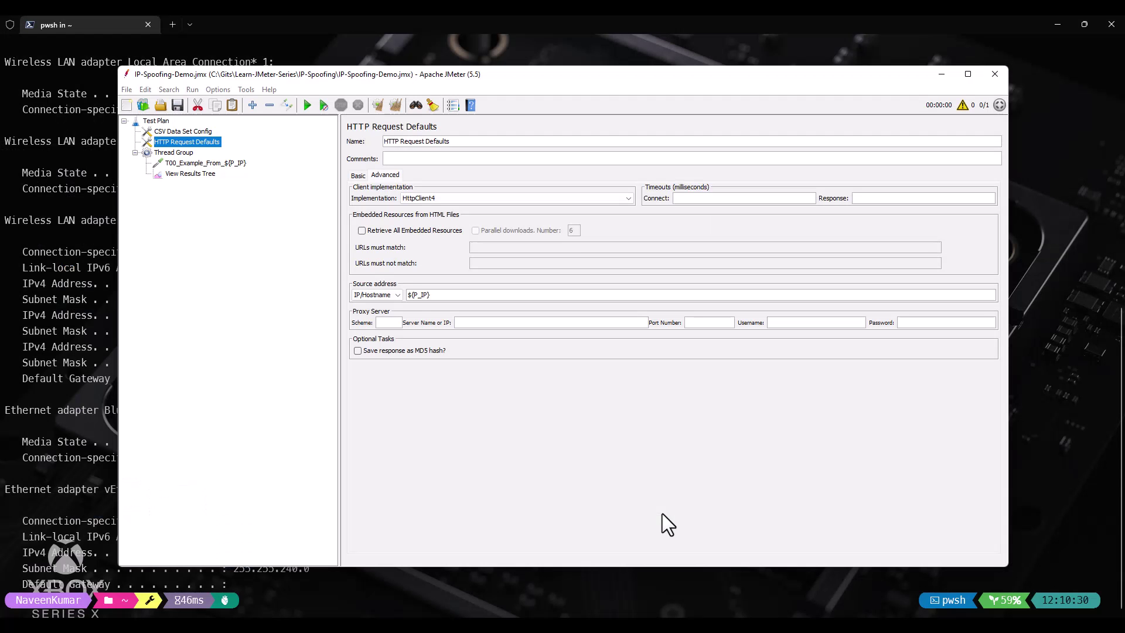
left_click(183, 164)
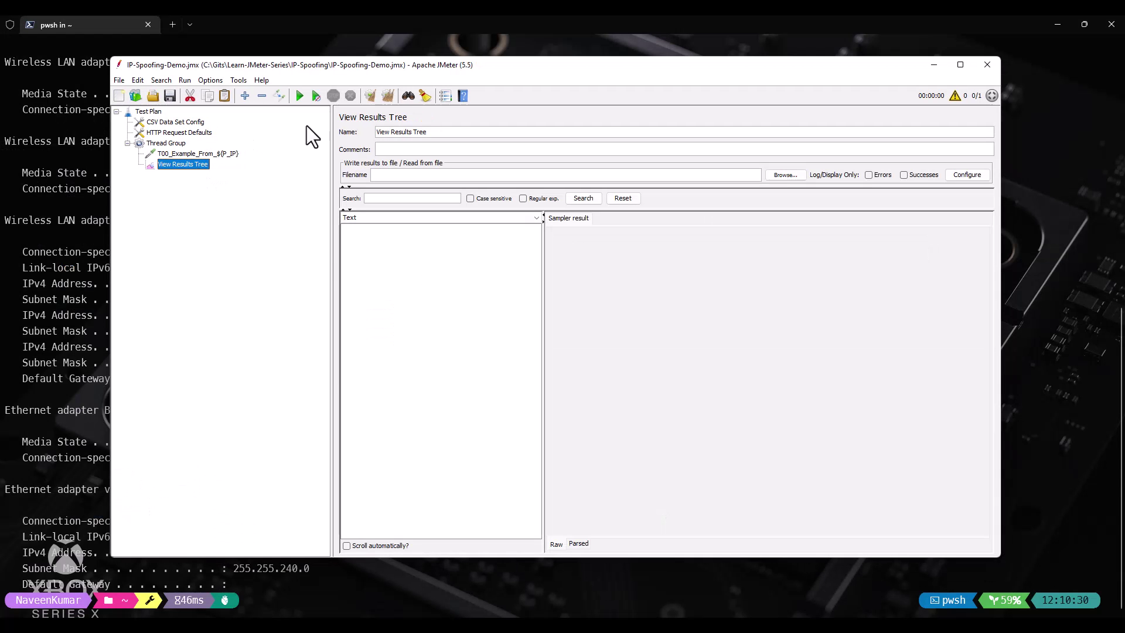
left_click(299, 95)
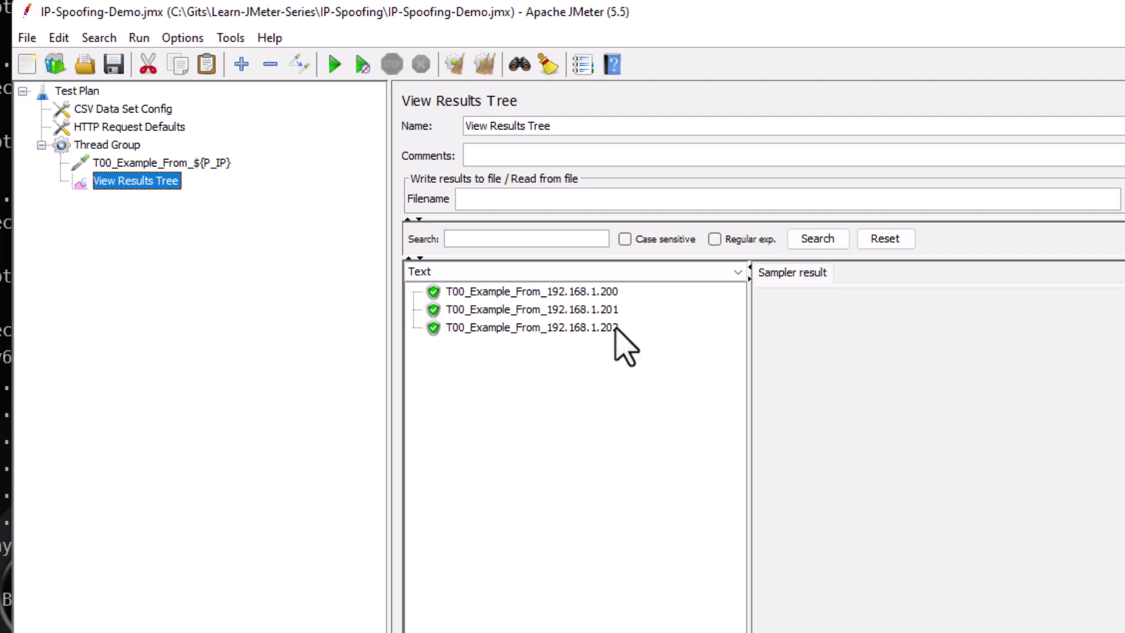
- Switch to IPs.csv in Notepad, insert 192.168.1.240 as the first address under the P_IP header, and save the file
key("alt+Tab")
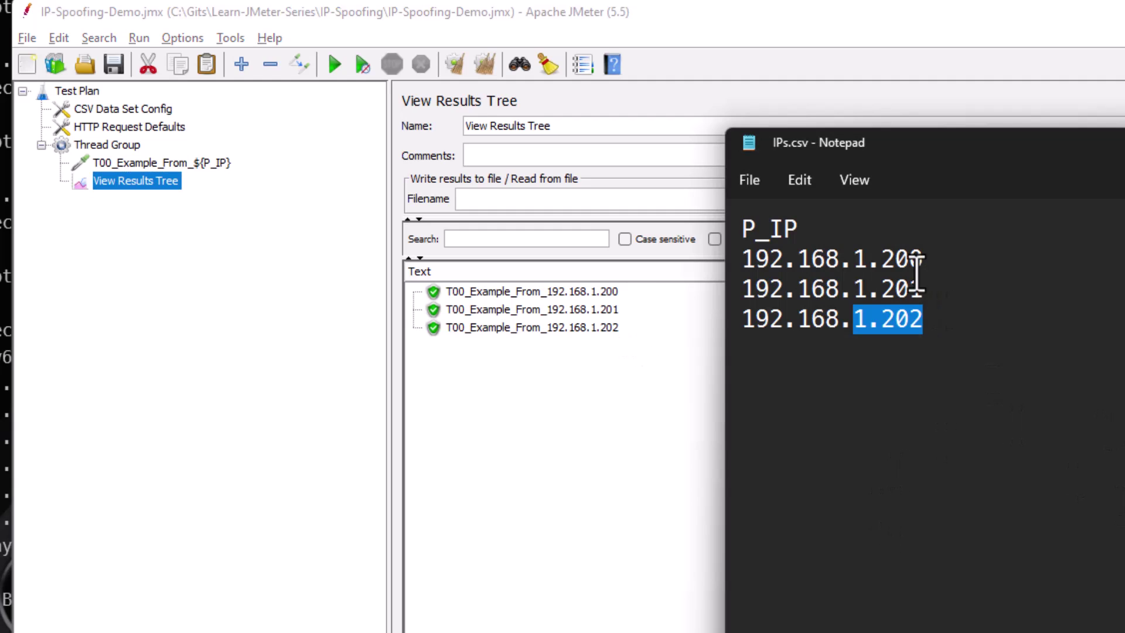
left_click(862, 230)
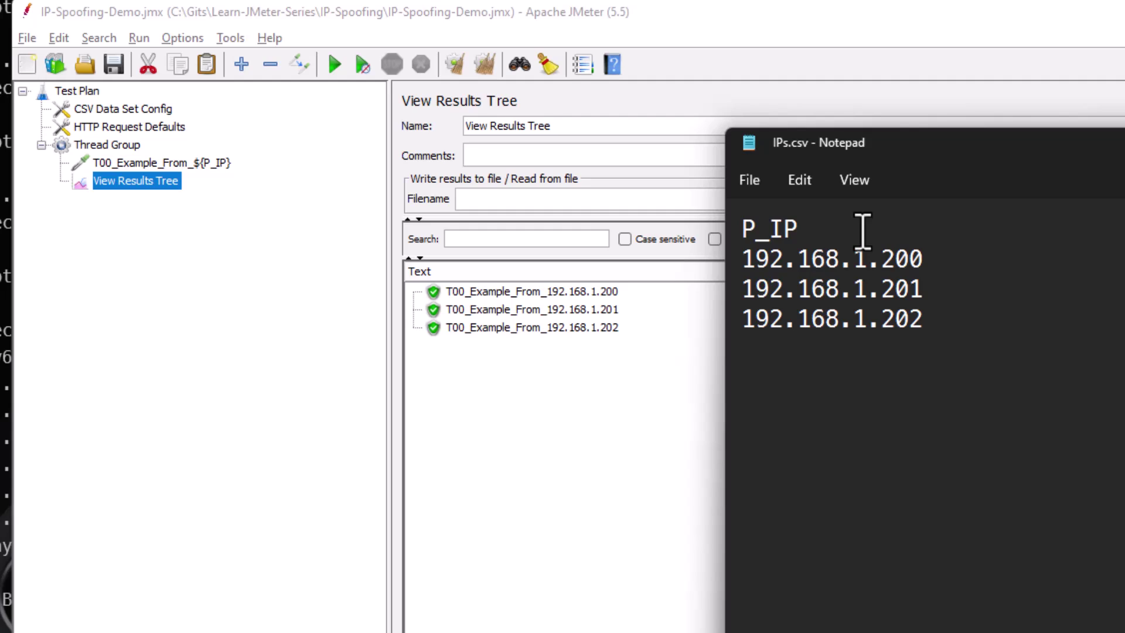
key("Return")
type("192")
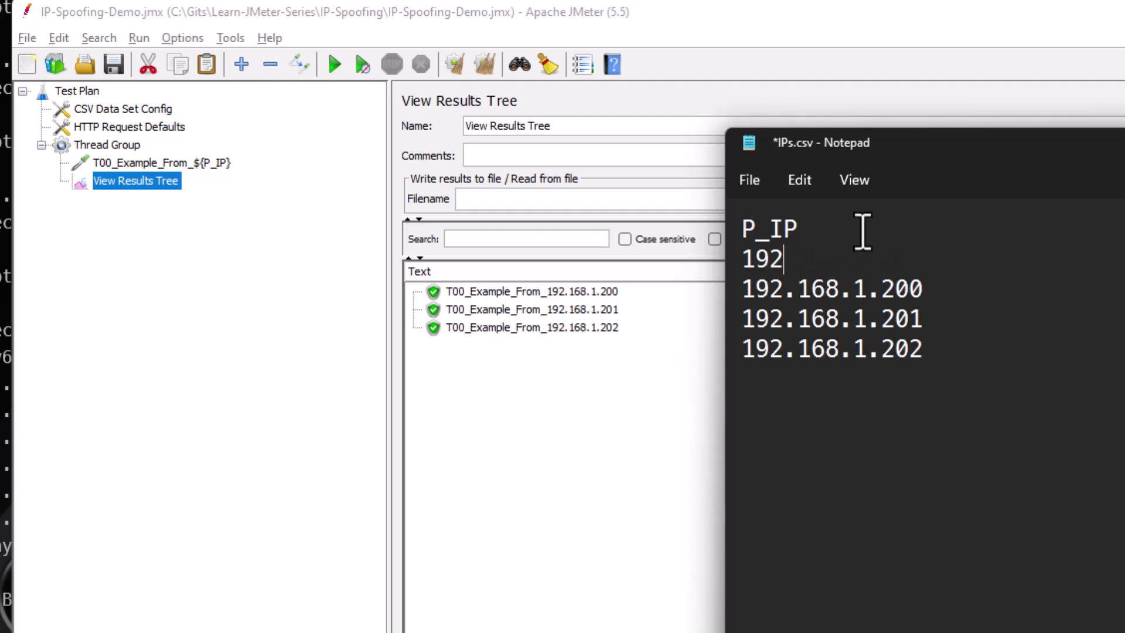
type(".168.")
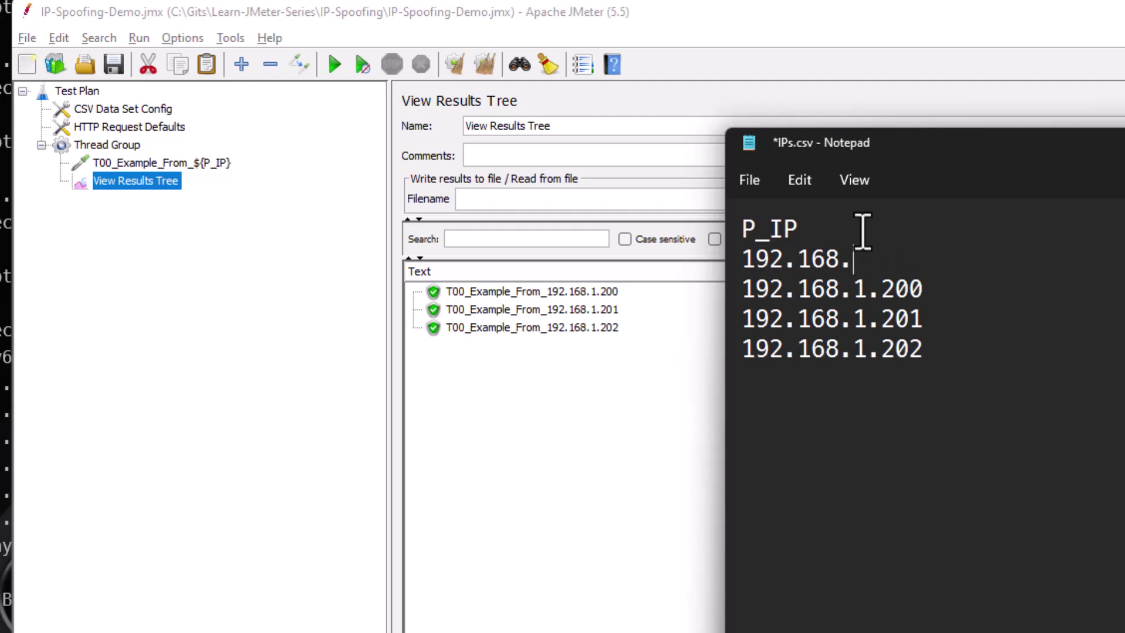
type("1.240")
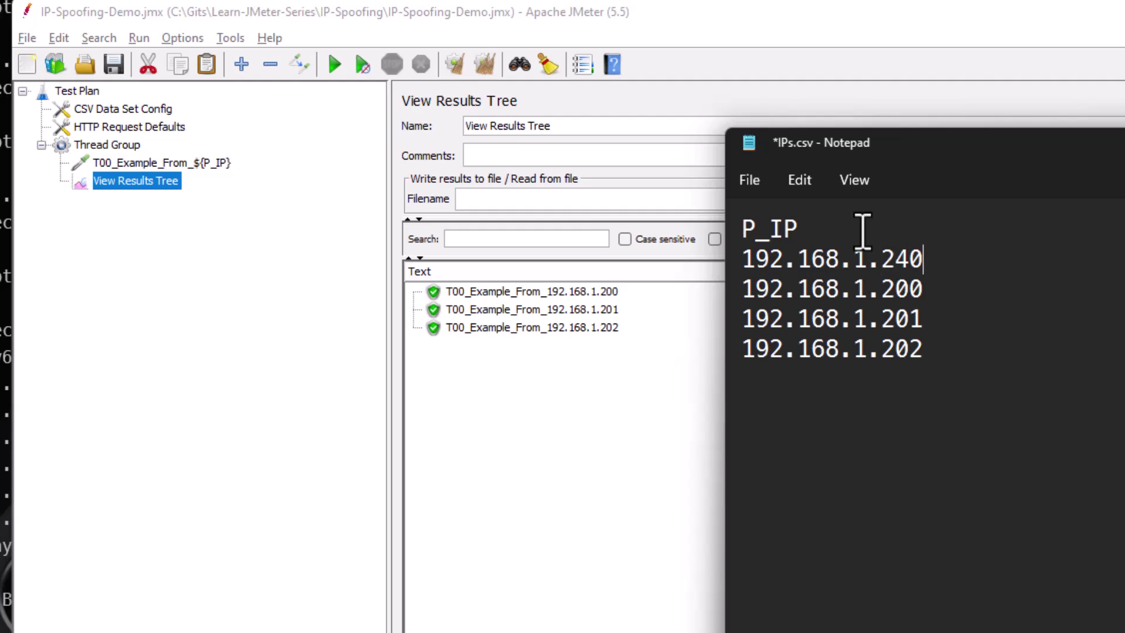
key("ctrl+s")
- Clear the old results in JMeter, rerun the test plan, and inspect the response message of the 192.168.1.240 sample
left_click(485, 64)
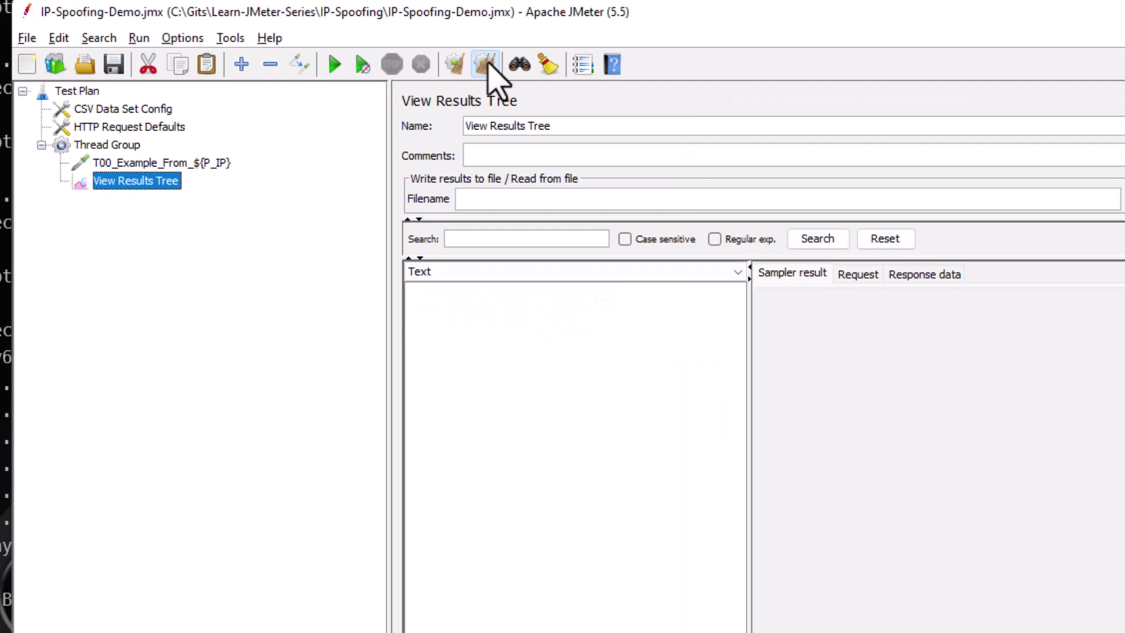
left_click(333, 65)
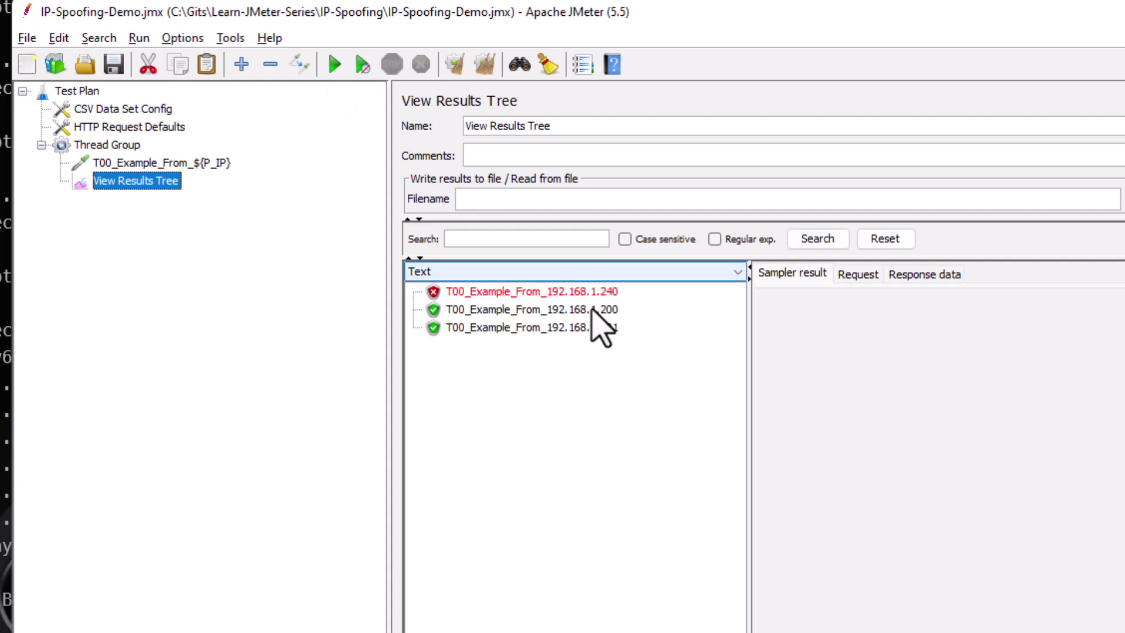
left_click(603, 292)
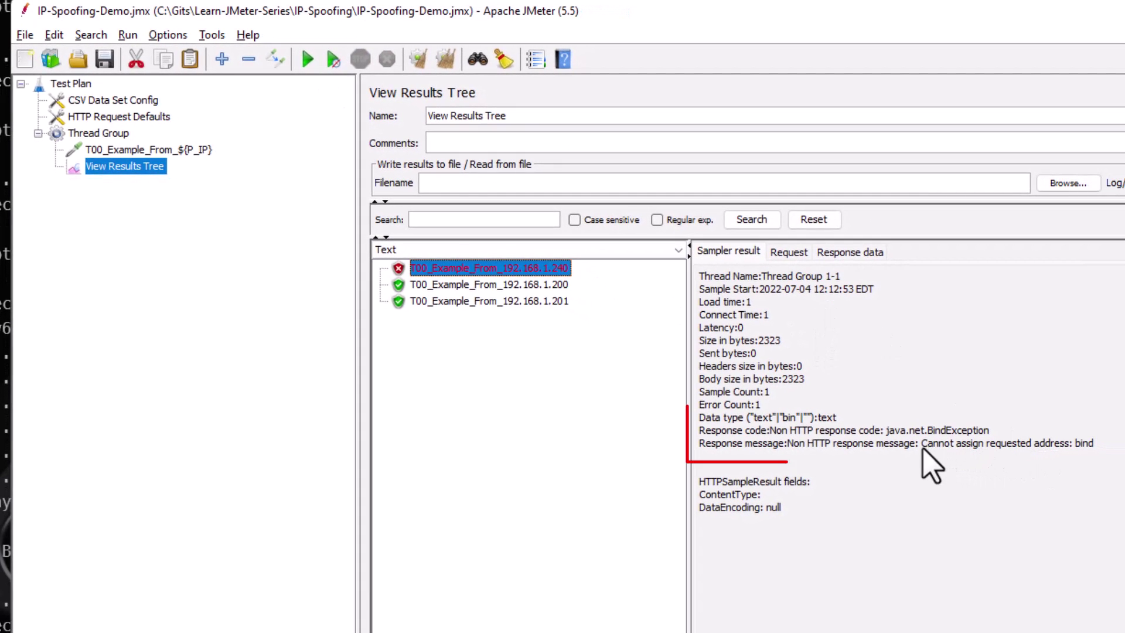
left_click_drag(923, 443, 1096, 456)
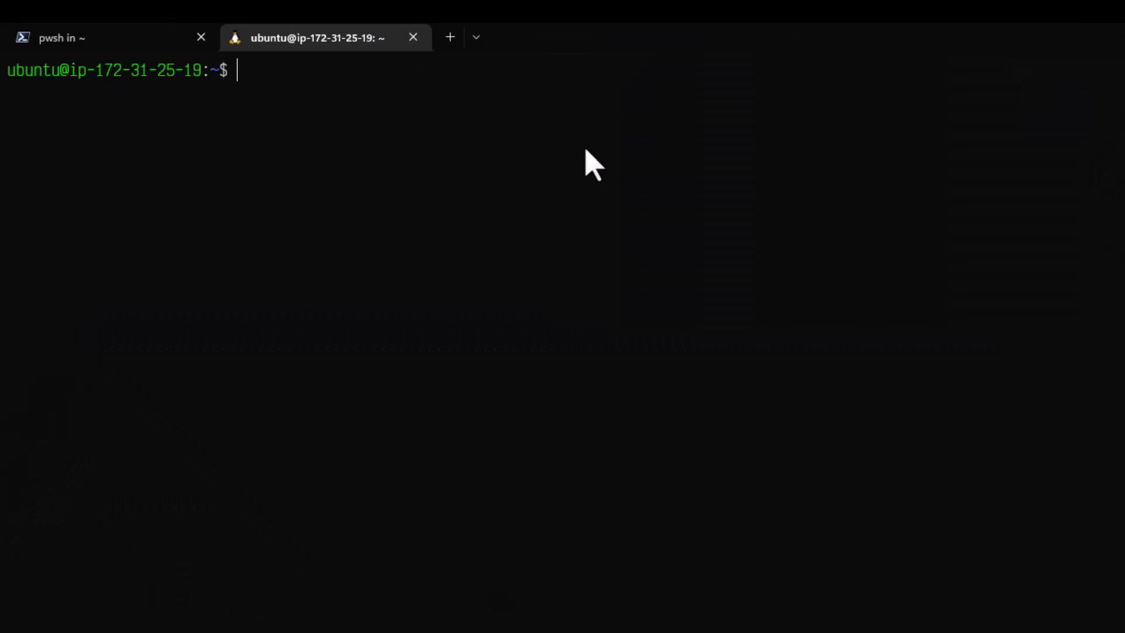
- Check the installed Java version, list the home directory tree two levels deep to locate IP-Spoofing, and clear the terminal
type("java -version")
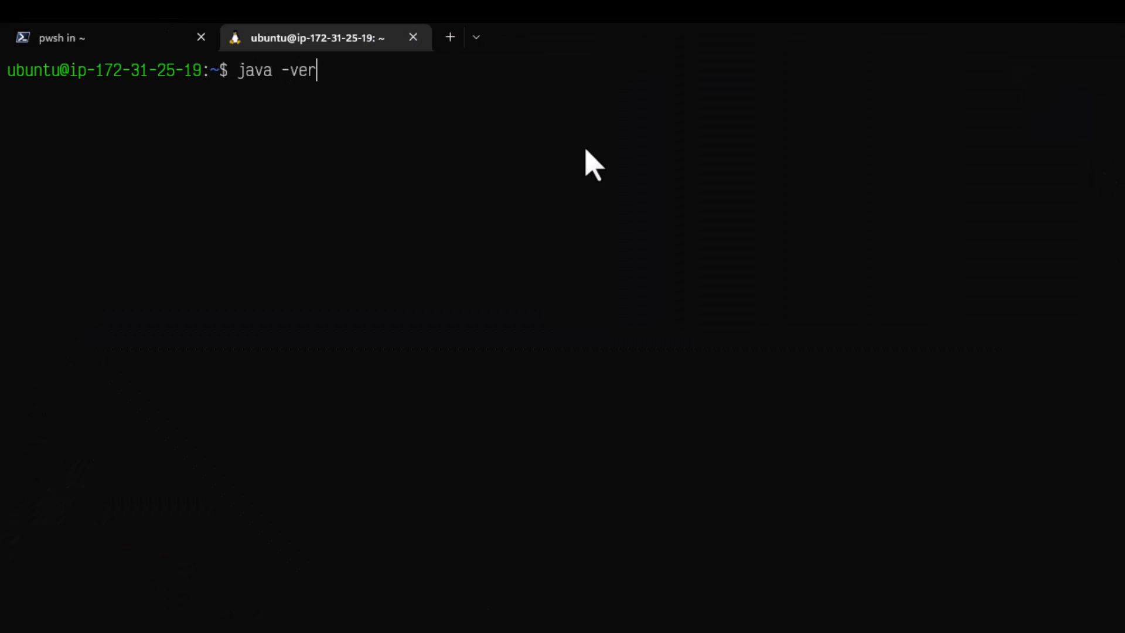
key("Return")
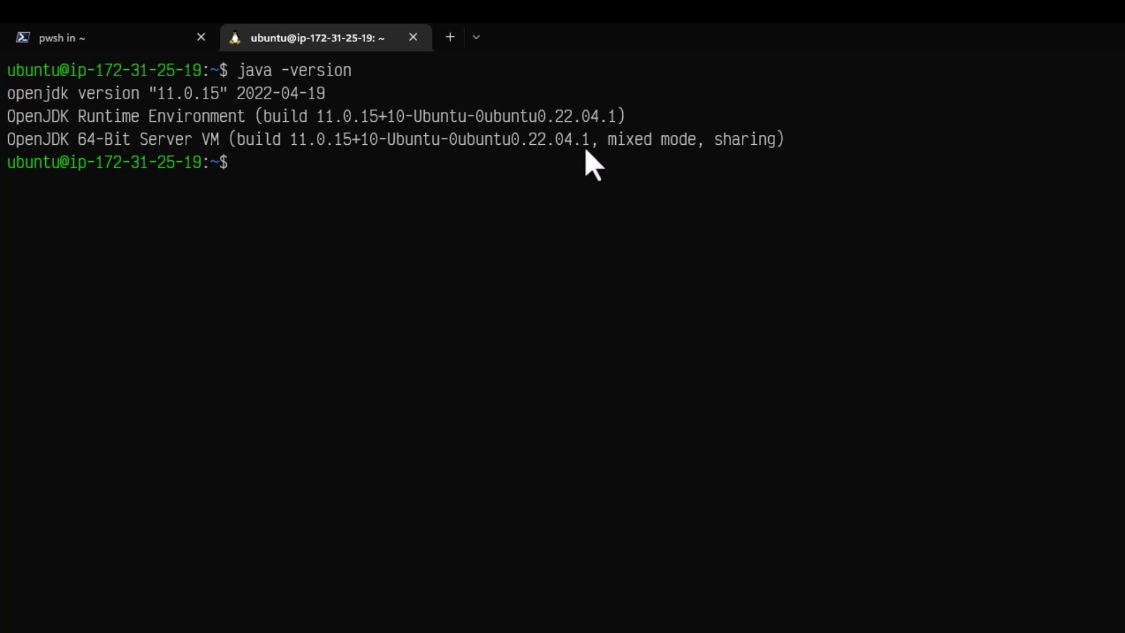
type("tree -L 2")
key("Return")
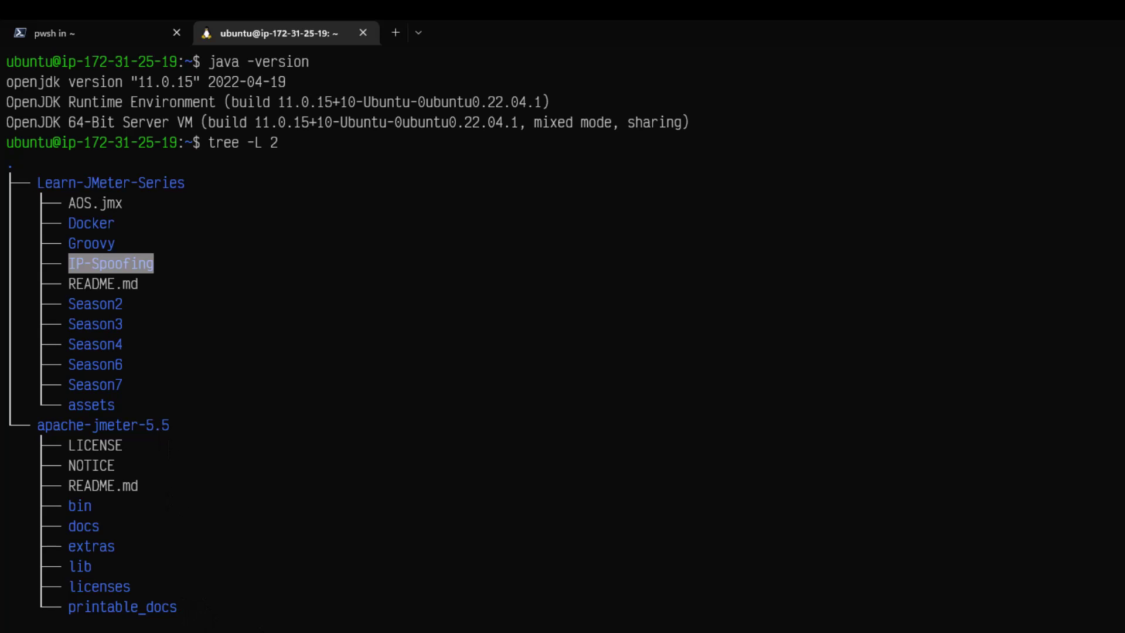
key("ctrl+c")
key("ctrl+l")
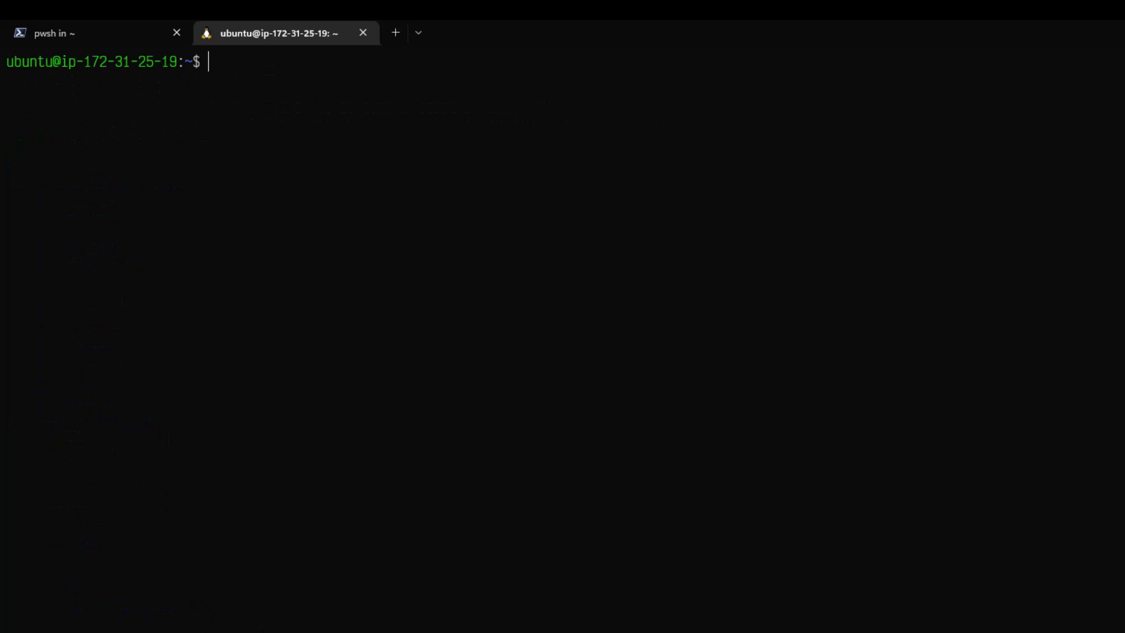
- Run ifconfig and examine the IP addresses of the eth0 and eth0:0 interfaces
type("ifconfig")
key("Return")
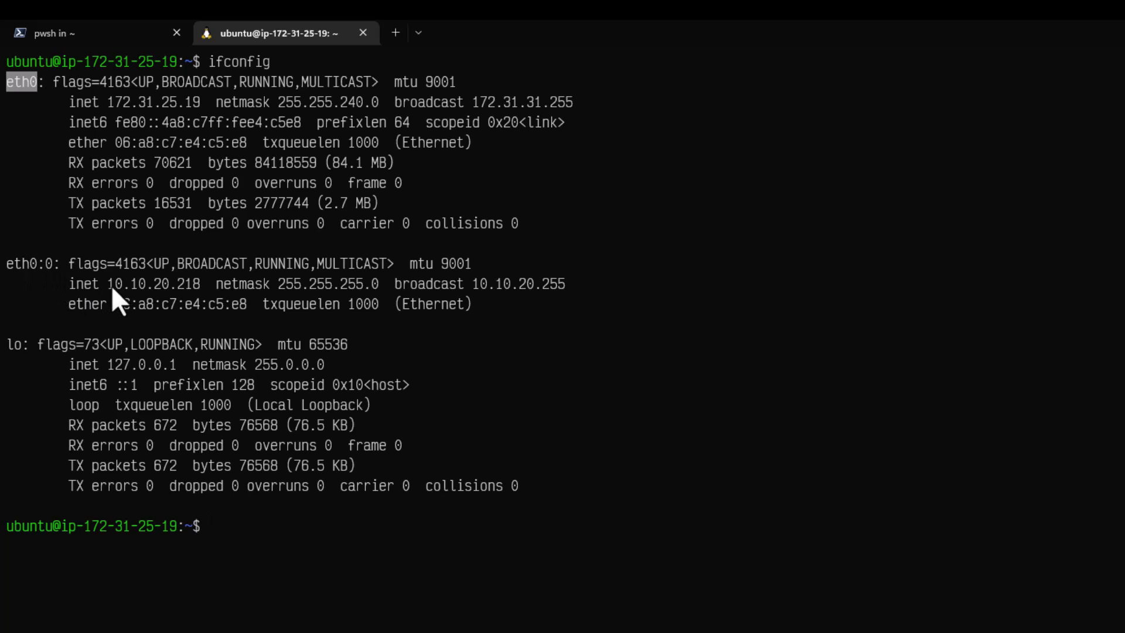
left_click_drag(113, 287, 167, 286)
key("ctrl+c")
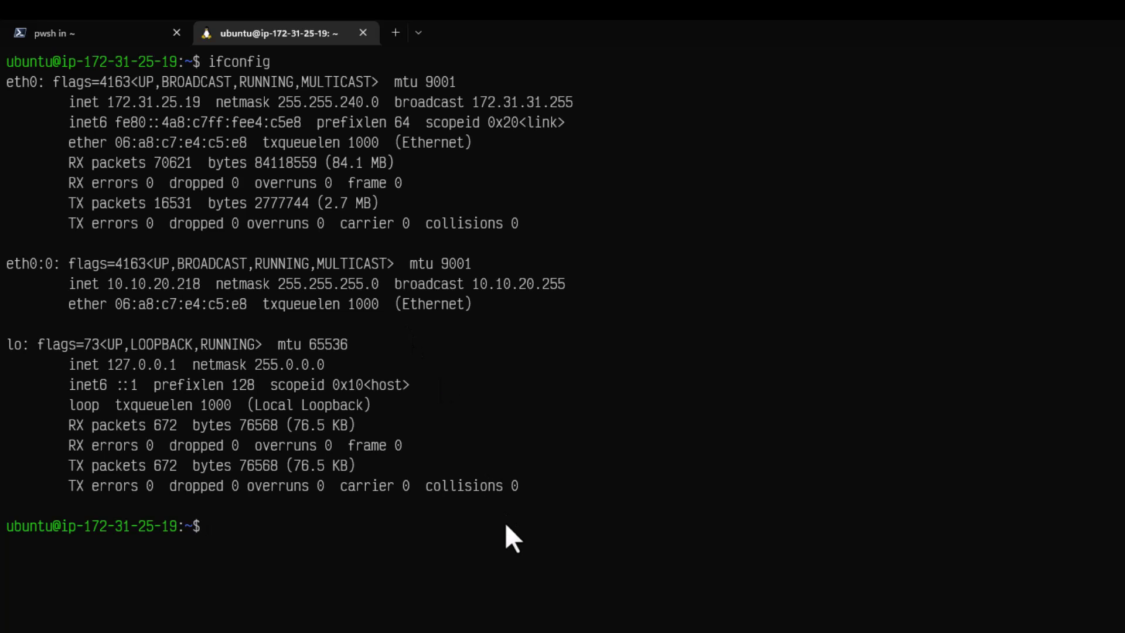
- Assign 10.10.20.219 with netmask 255.255.255.0 to the virtual interface eth0:1 using sudo ifconfig
key("ctrl+v")
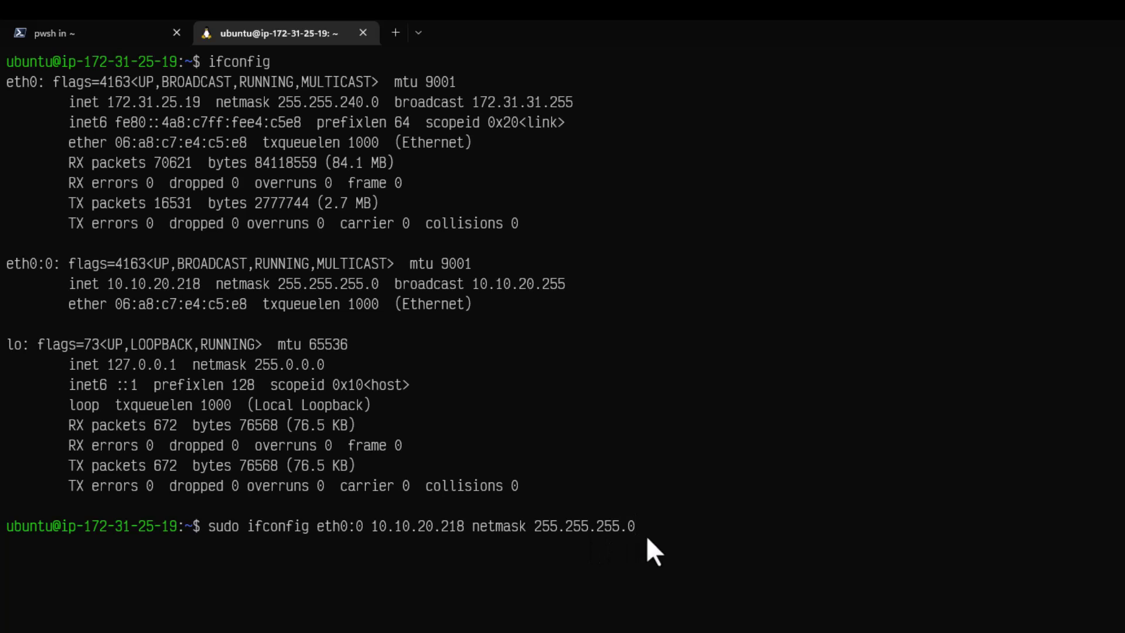
key("Left")
key("Left")
key("Left")
key("Left")
key("Left")
key("Left")
key("Left")
key("Left")
key("Left")
key("Left")
key("Left")
key("Left")
key("Left")
key("Left")
key("Left")
key("Left")
key("Left")
key("Left")
key("Left")
key("Left")
key("Delete")
type("1")
key("Right")
key("Right")
key("Right")
key("Right")
key("Right")
key("Right")
key("Right")
key("Right")
key("Right")
key("Right")
key("Right")
key("Right")
key("Right")
key("Left")
key("BackSpace")
type("9")
key("Return")
- Reuse the previous ifconfig command to assign 10.10.20.220 with netmask 255.255.255.0 to the virtual interface eth0:2
key("Up")
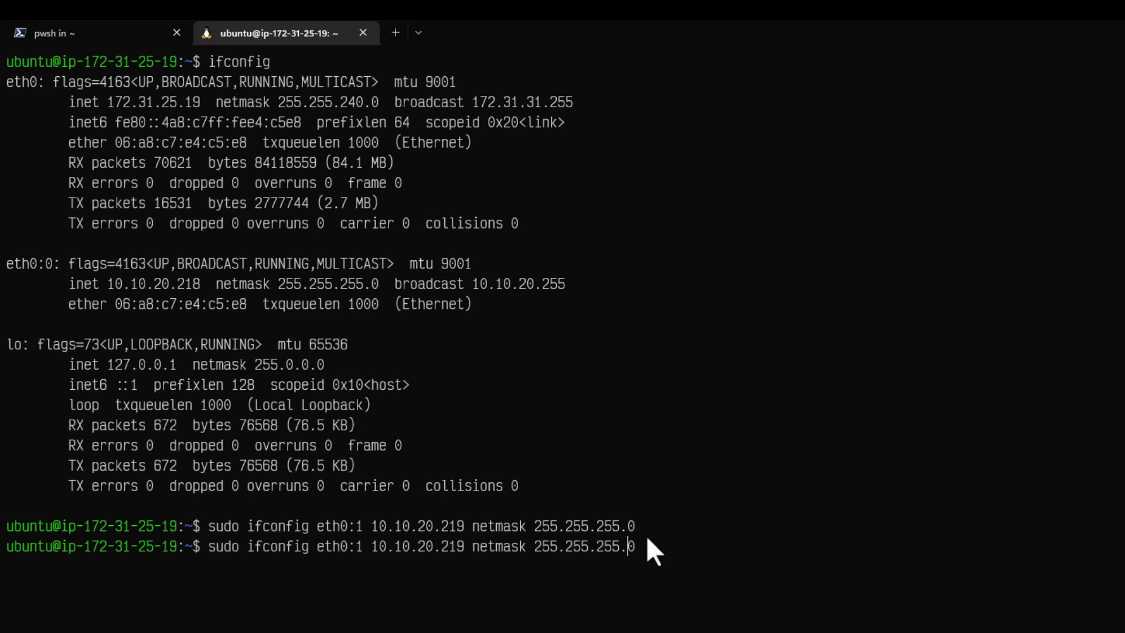
key("Left")
key("Left")
key("Left")
key("Left")
key("Left")
key("Left")
key("Left")
key("Left")
key("Left")
key("Left")
key("Left")
key("Left")
key("Left")
key("Left")
key("Left")
key("Left")
key("Left")
key("Left")
key("Left")
key("Left")
key("Left")
key("Left")
key("Left")
key("Left")
key("Left")
key("Left")
key("Left")
key("Left")
key("Left")
key("Left")
key("Left")
key("Left")
key("Left")
key("Left")
key("Left")
key("BackSpace")
type("2")
key("Right")
key("Right")
key("Right")
key("Right")
key("Right")
key("Right")
key("Right")
key("Right")
key("Right")
key("Right")
key("Delete")
key("Delete")
type("20")
key("Return")
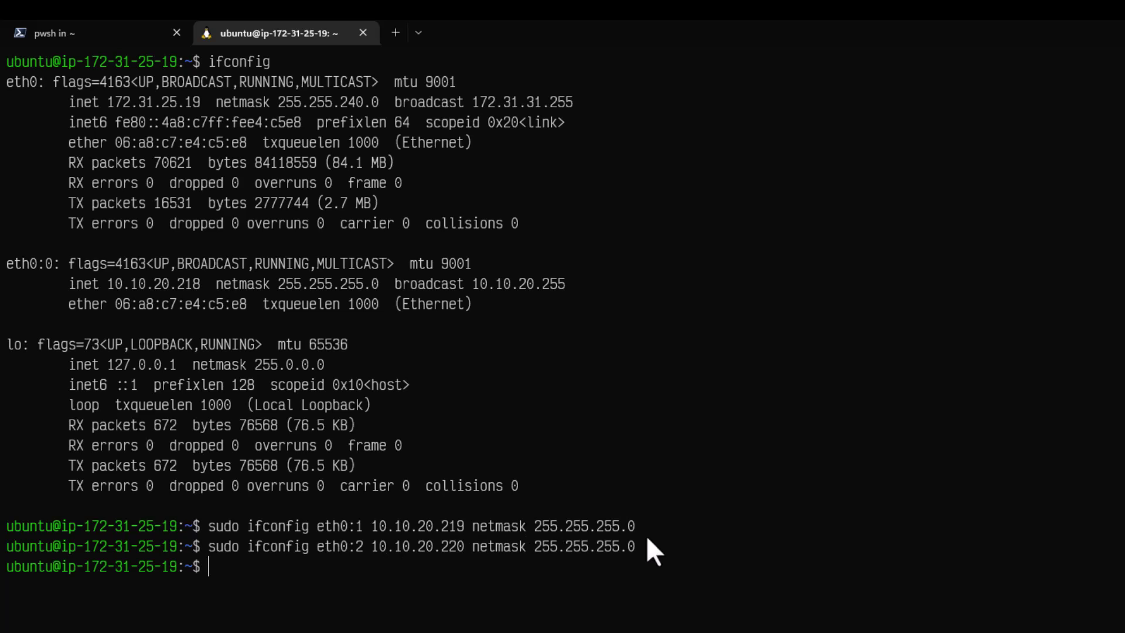
- Clear the terminal and run ifconfig to check the addresses of eth0:0, eth0:1 and eth0:2
key("ctrl+l")
type("ifcongi")
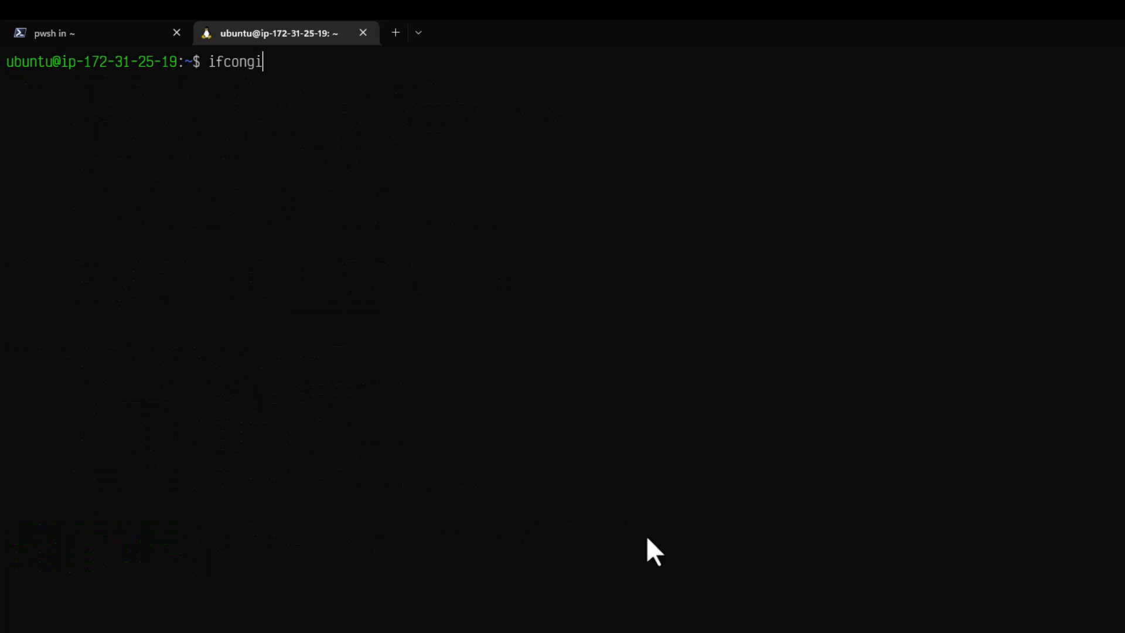
key("BackSpace")
type("fig")
key("Return")
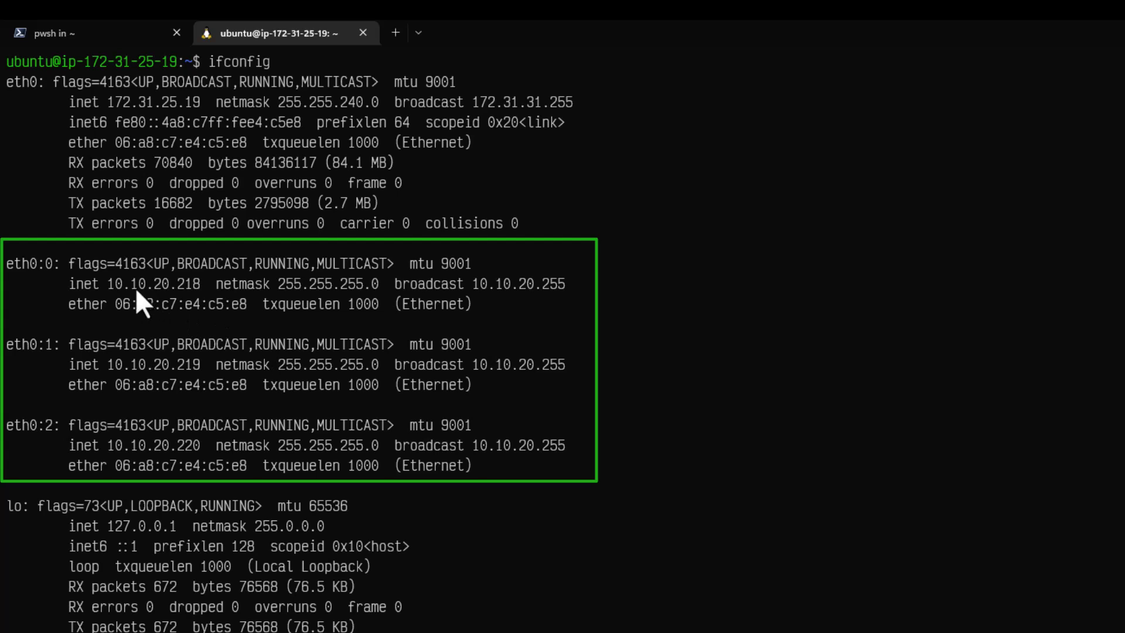
double_click(183, 365)
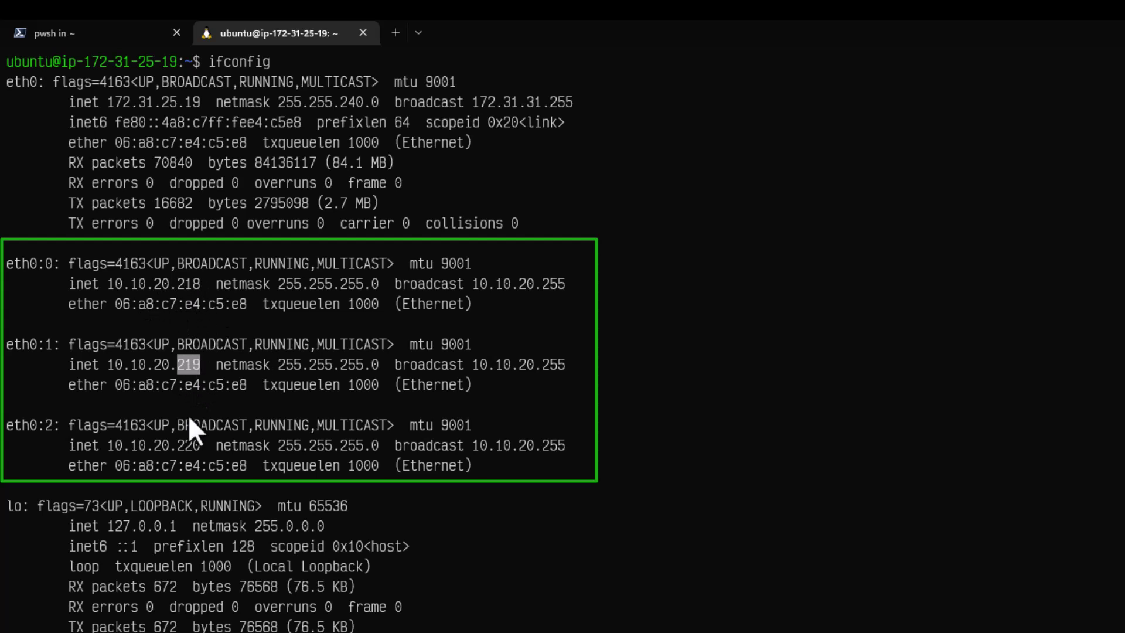
double_click(178, 446)
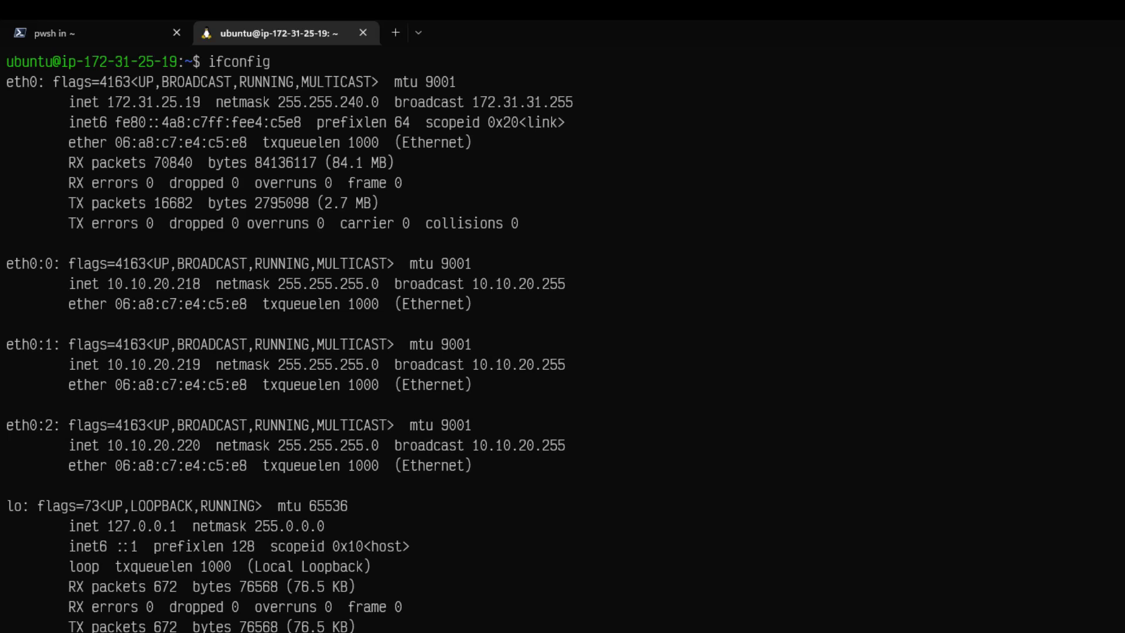
- Run curl -I localhost and check the HTTP status code of the local web server
type("-")
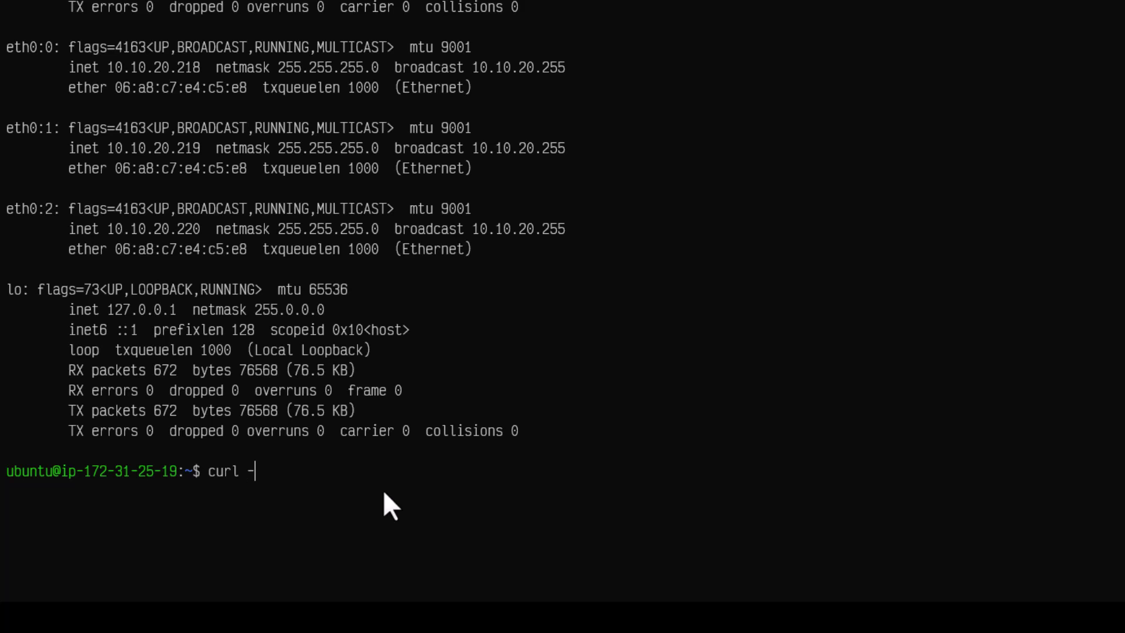
type("I localhost")
key("Return")
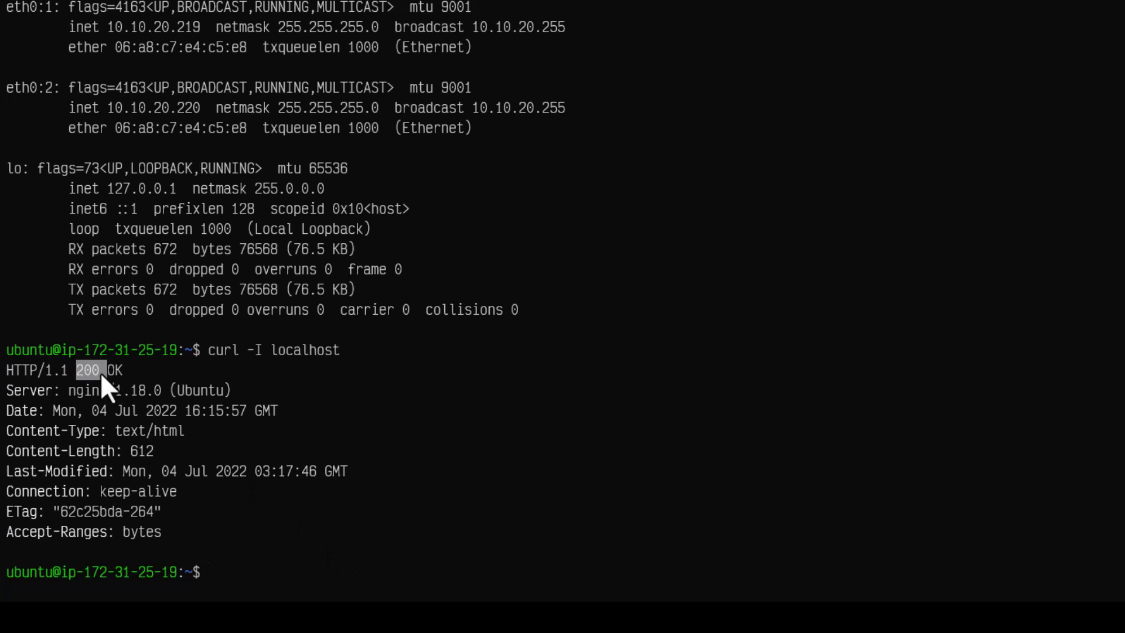
left_click(475, 524)
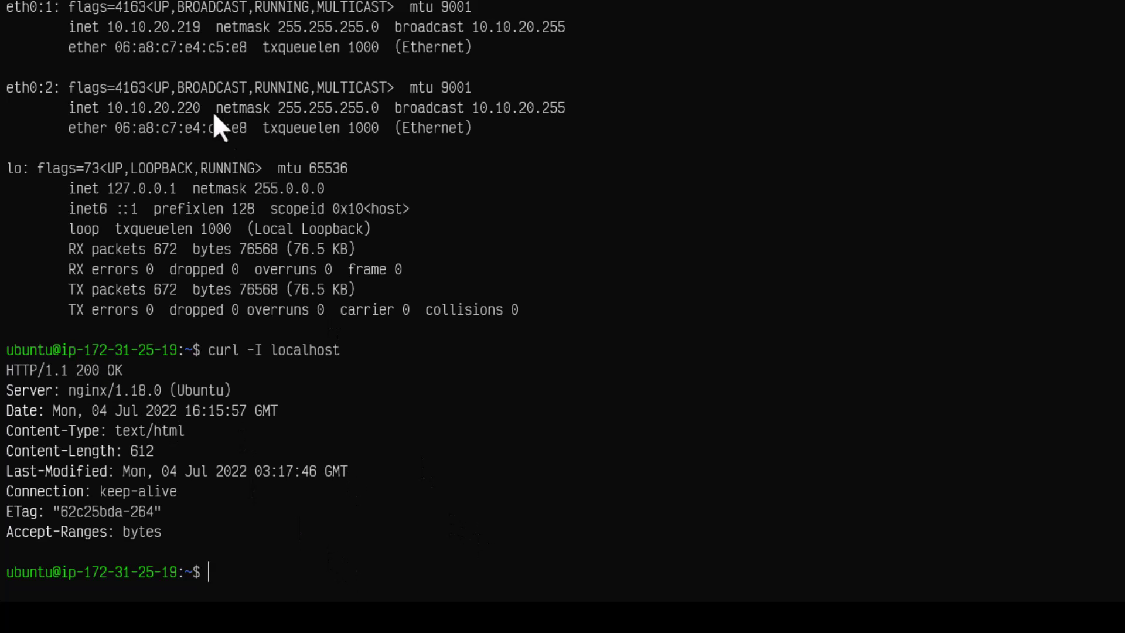
- Copy the eth0:0 address, clear the terminal, and run curl -I localhost --interface 10.10.20.218
scroll(193, 105, "up", 1)
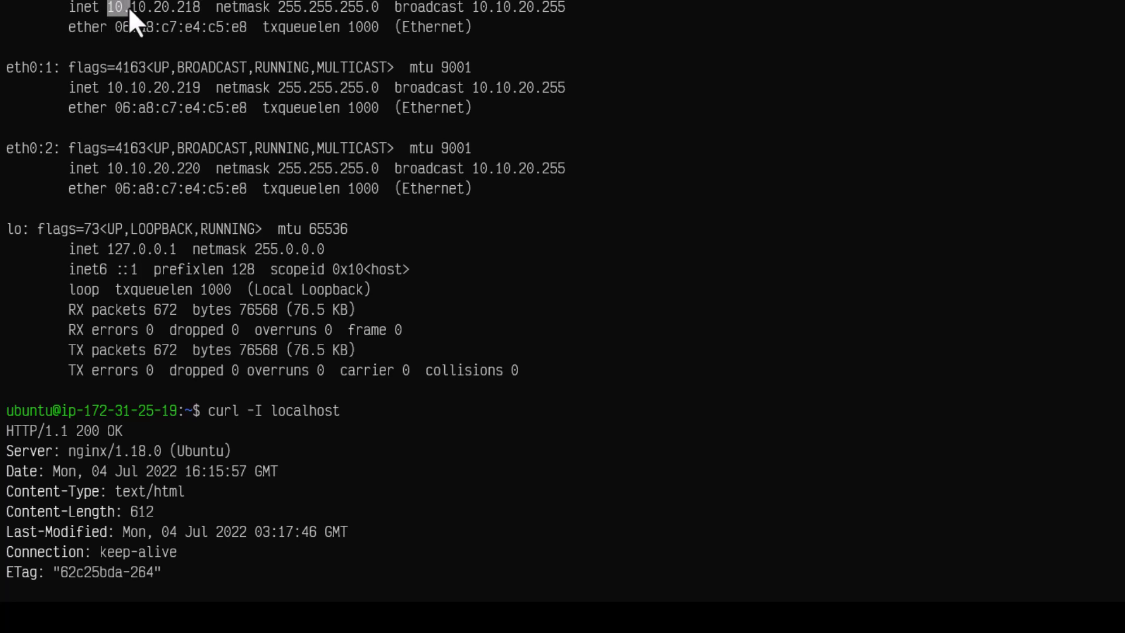
left_click_drag(178, 8, 195, 9)
left_click(522, 325)
scroll(523, 364, "down", 1)
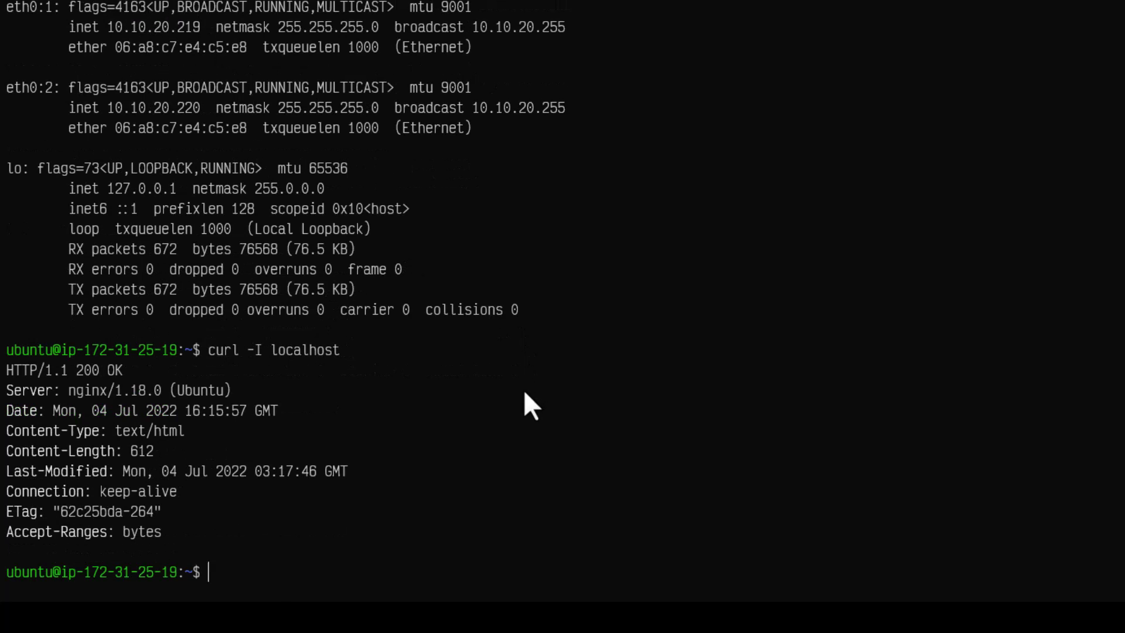
key("ctrl+l")
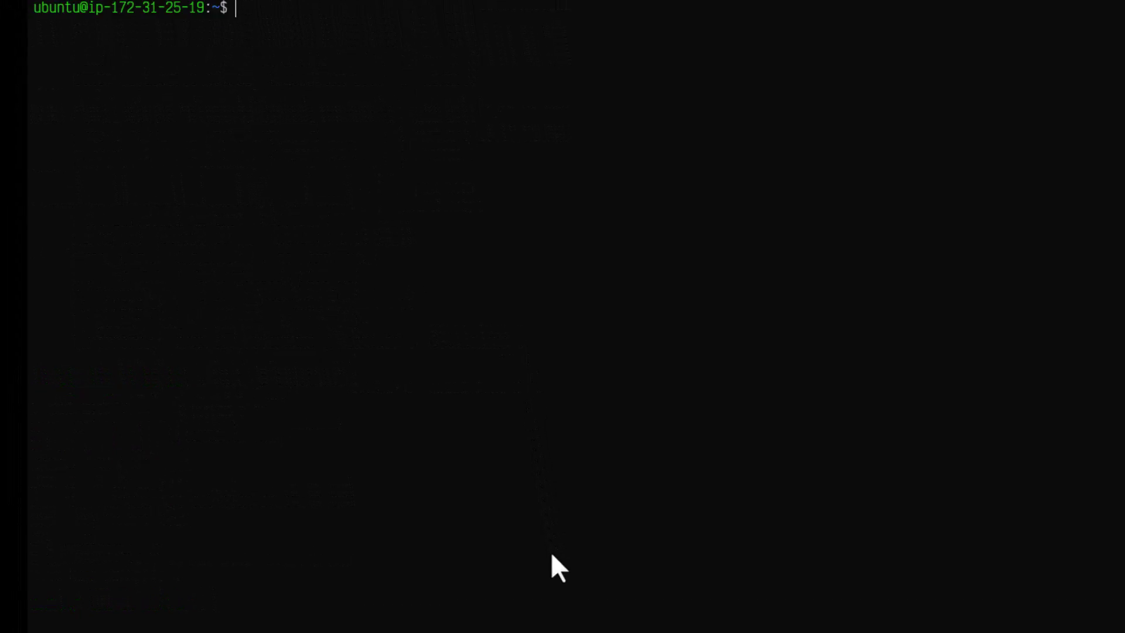
type("curl -I ")
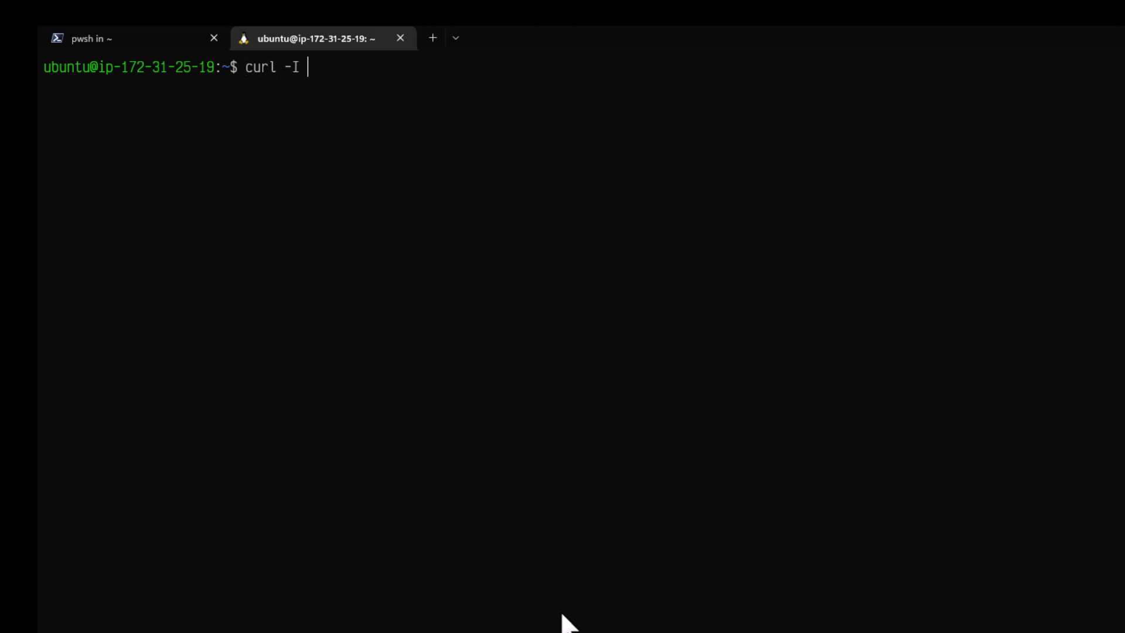
type("localhost --interface")
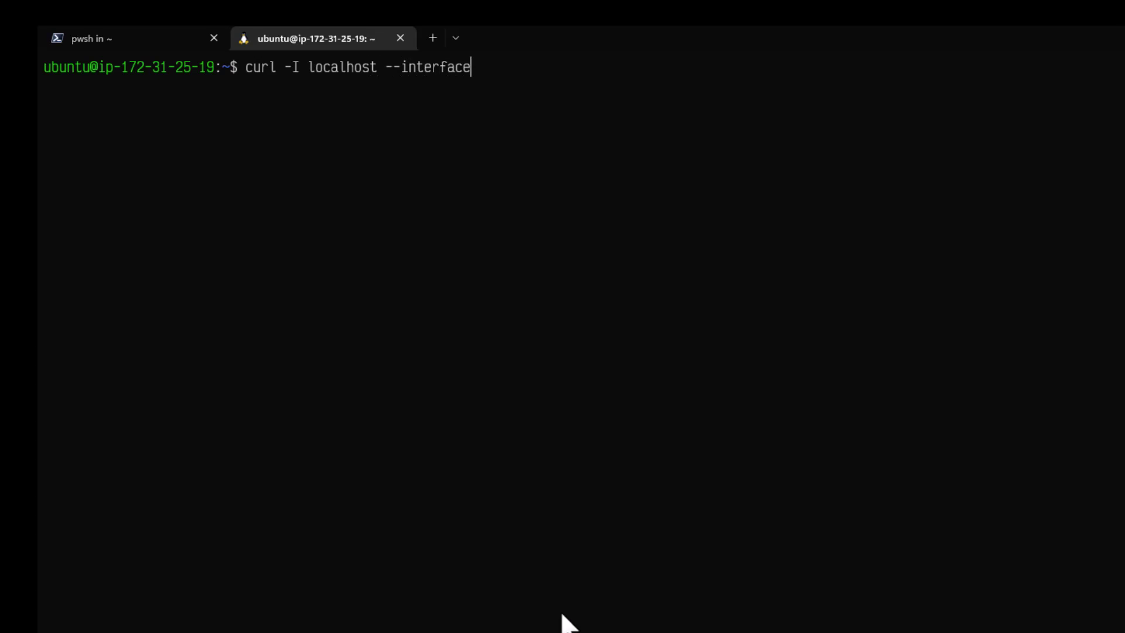
key("ctrl+v")
key("Return")
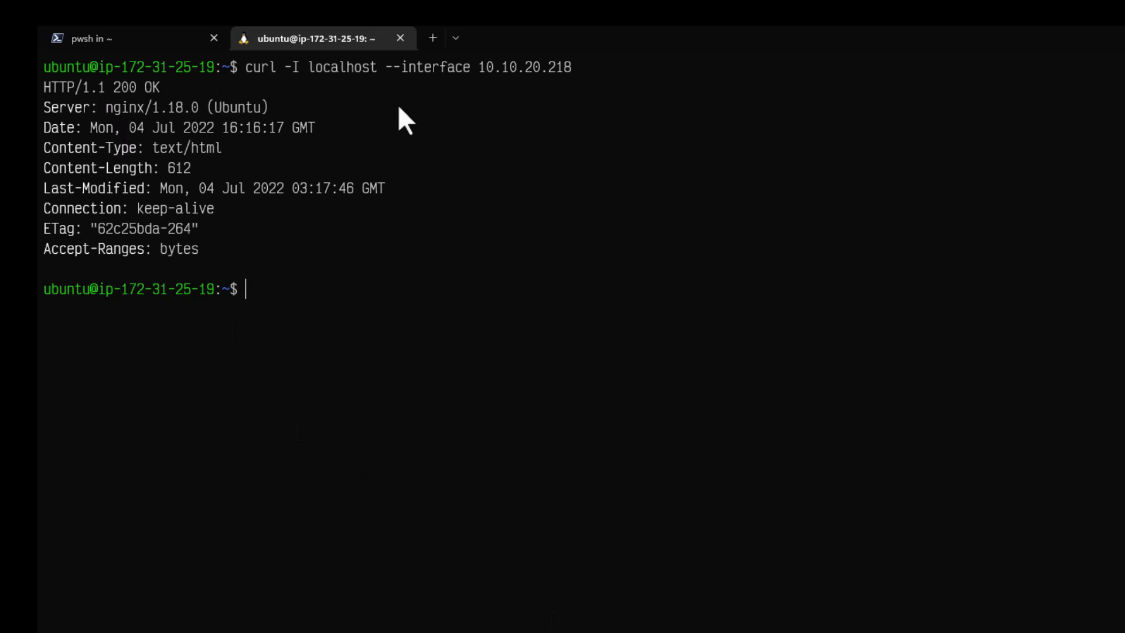
- Rerun the curl request with the unassigned source address 10.10.20.240 as the interface and examine the response
key("Up")
key("BackSpace")
key("BackSpace")
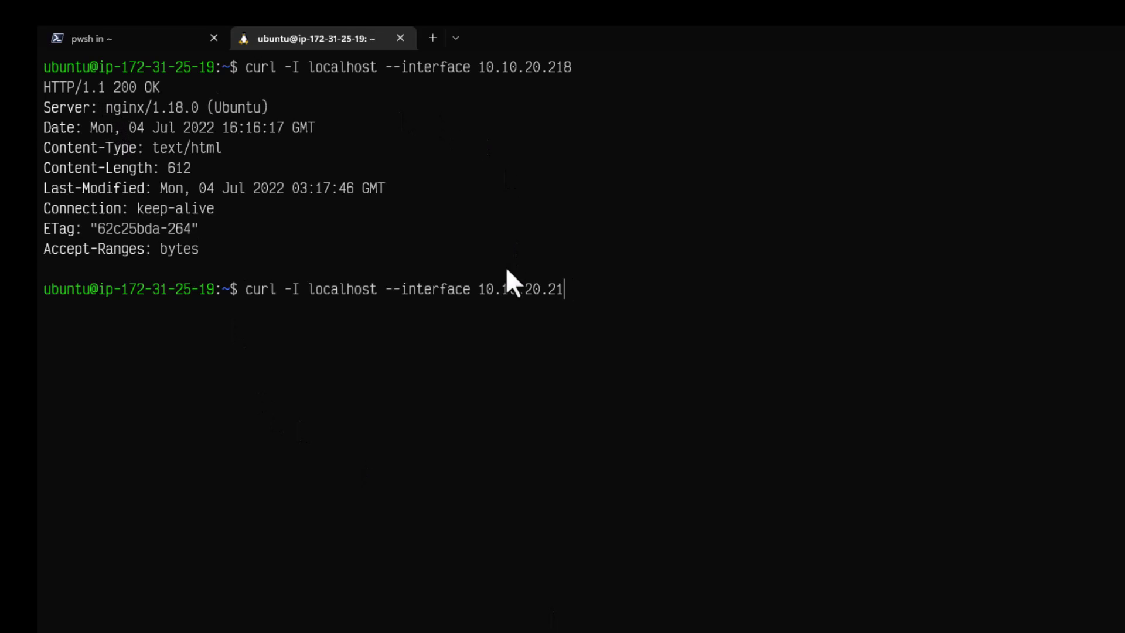
type("40")
key("Return")
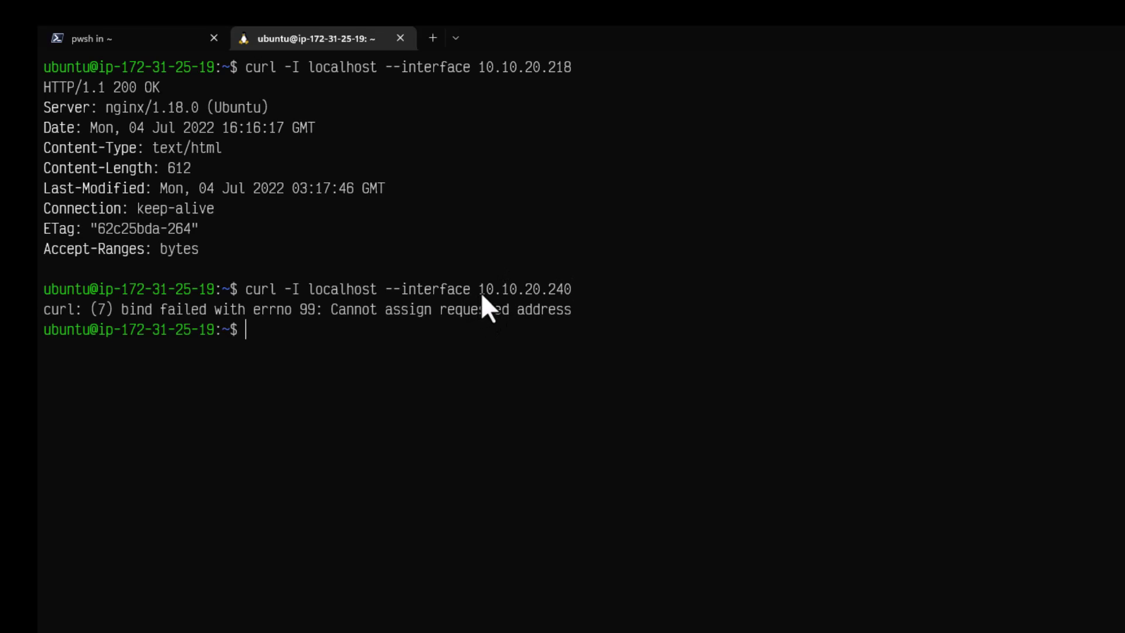
left_click_drag(479, 291, 565, 291)
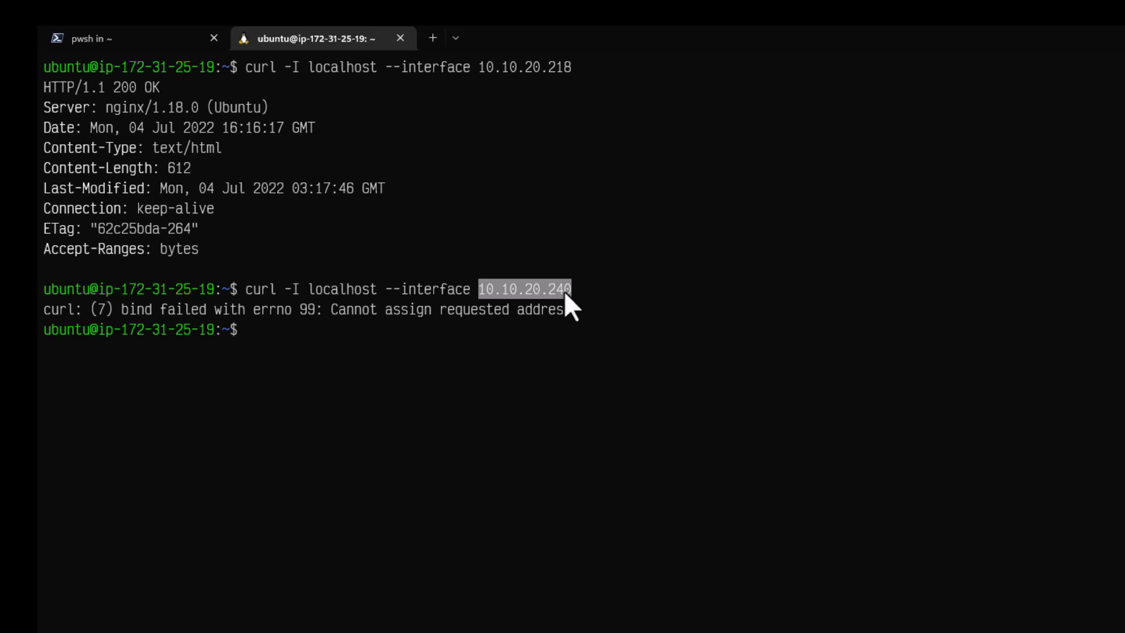
key("ctrl+c")
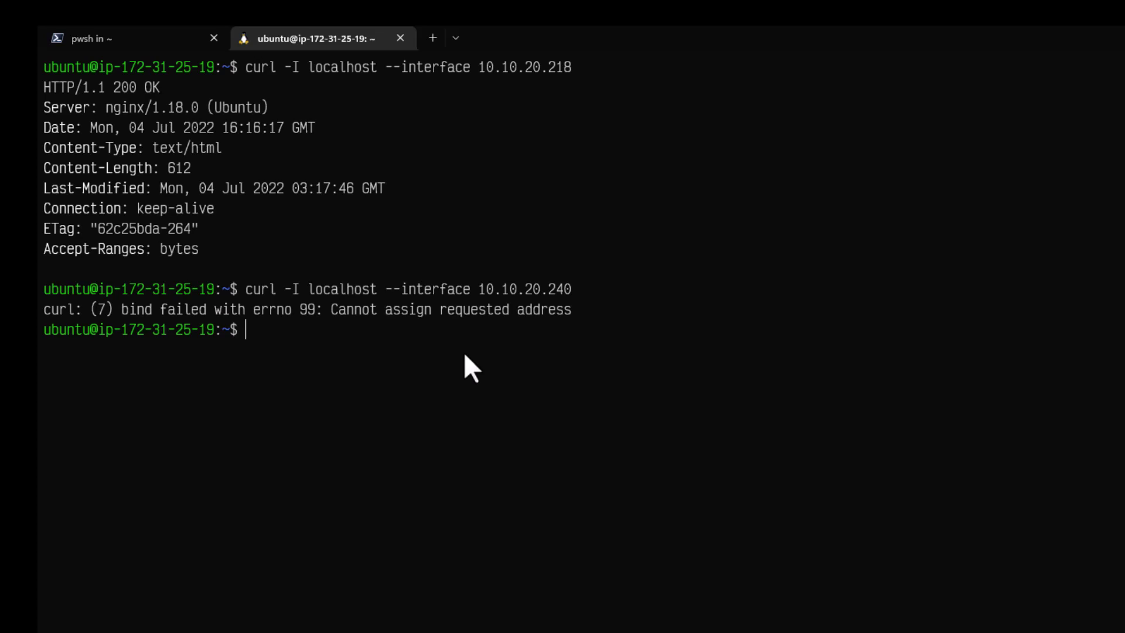
- Change the working directory to Learn-JMeter-Series/IP-Spoofing/
type("cd Le")
key("Tab")
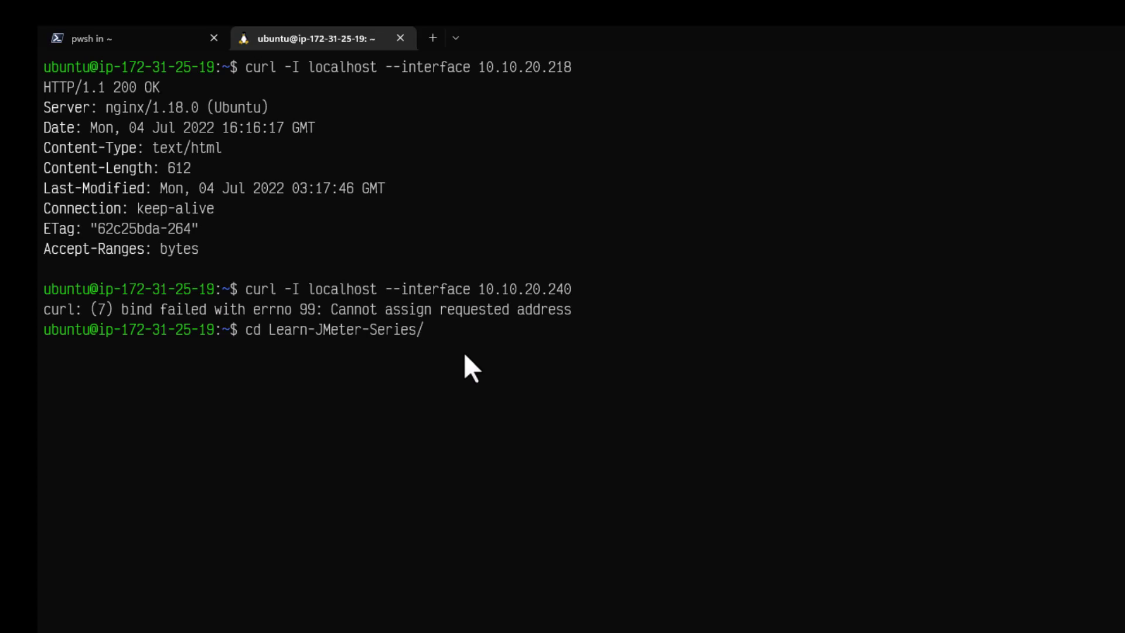
type("IP")
key("Tab")
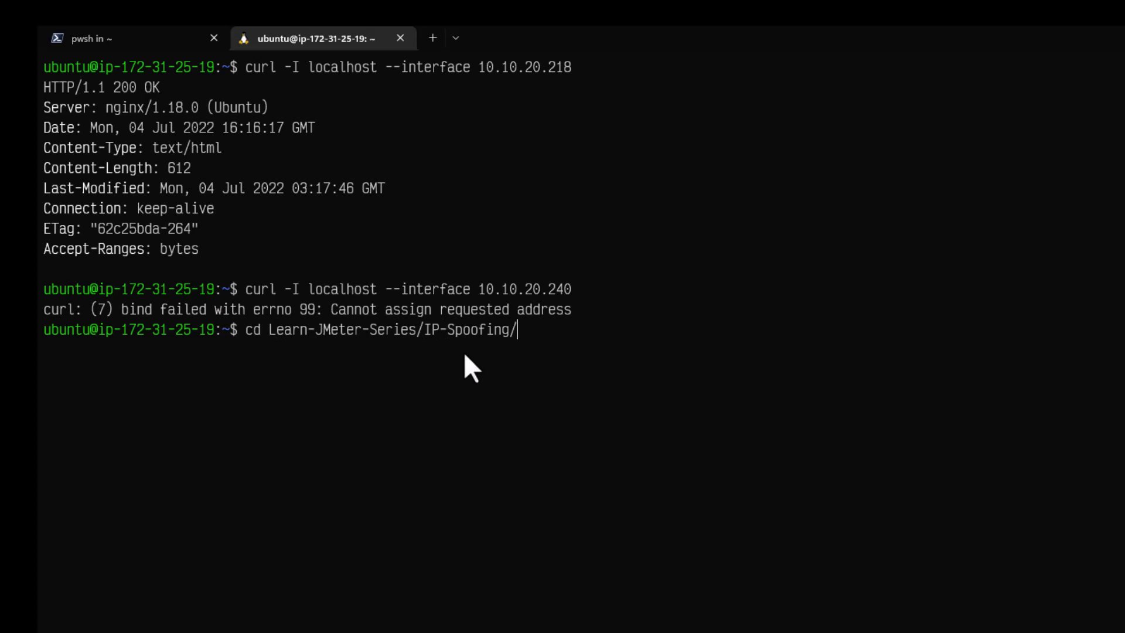
key("Return")
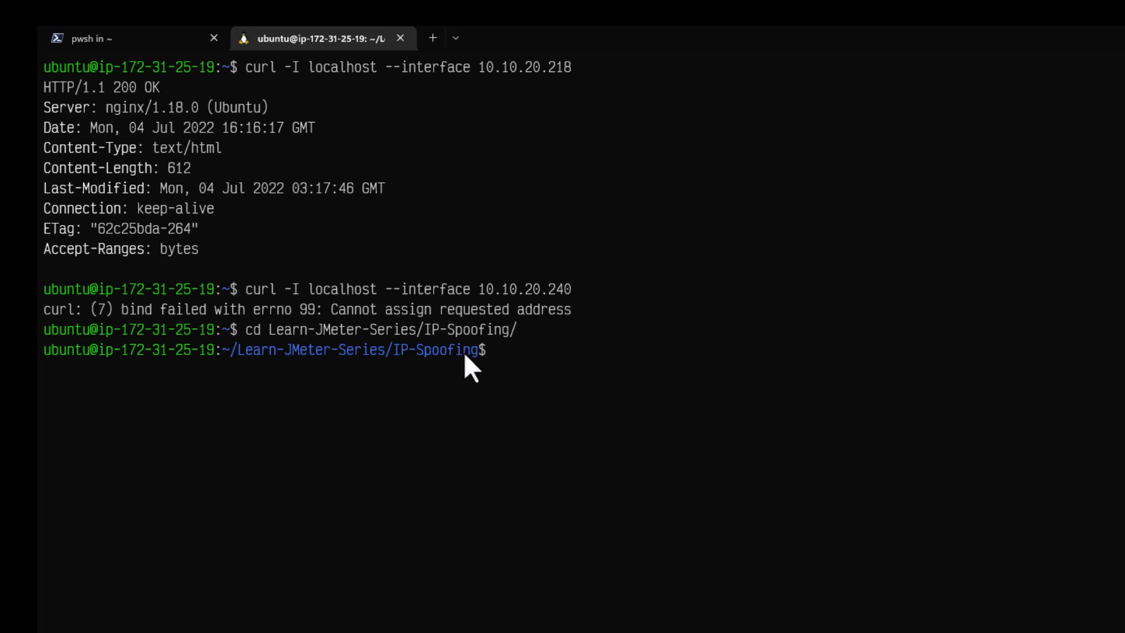
- Display the contents of IPs.csv with cat and examine the listed P_IP addresses
type("cat IP")
key("Tab")
key("Return")
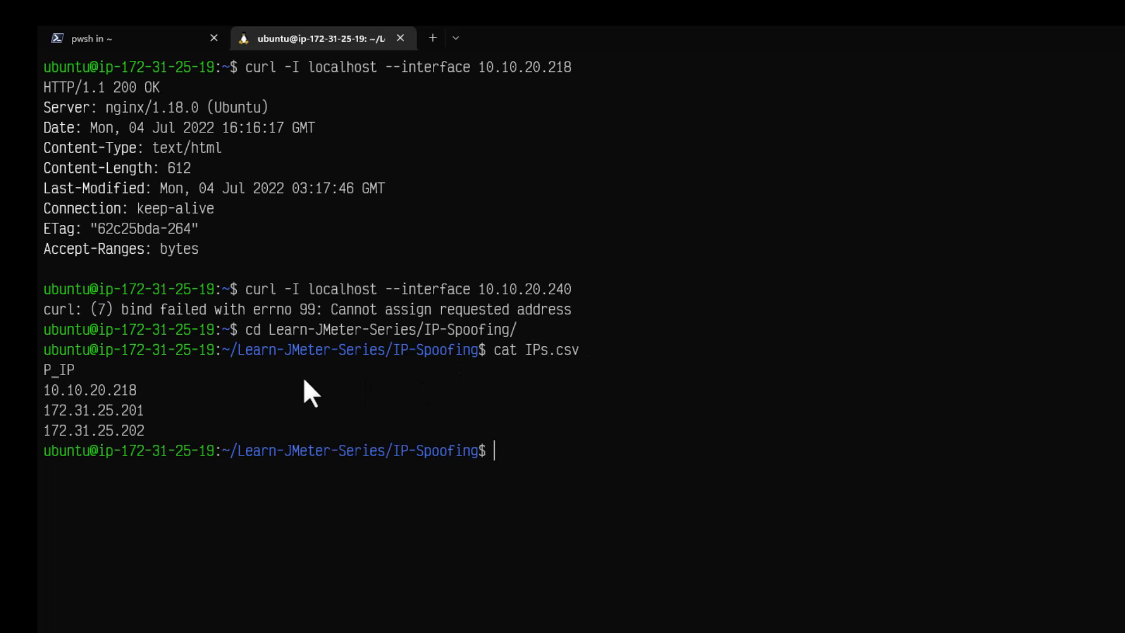
left_click_drag(144, 391, 120, 431)
left_click(276, 434)
- Open IPs.csv in nano and delete the 172.31.25.201 and 172.31.25.202 entries
type("nano")
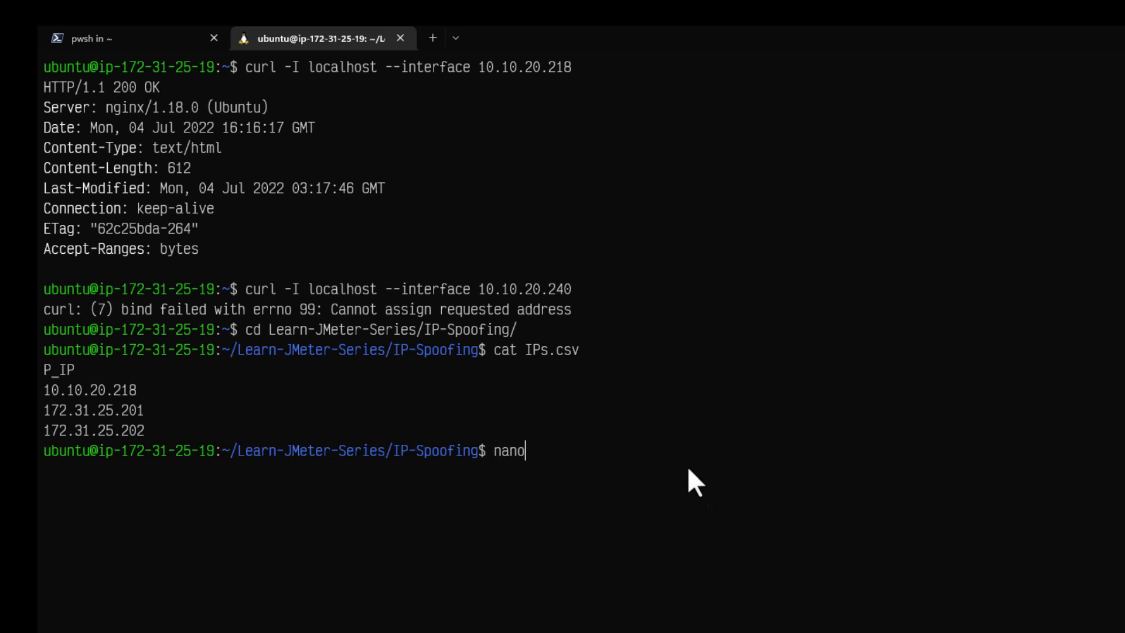
type(" IPs.csv")
key("Return")
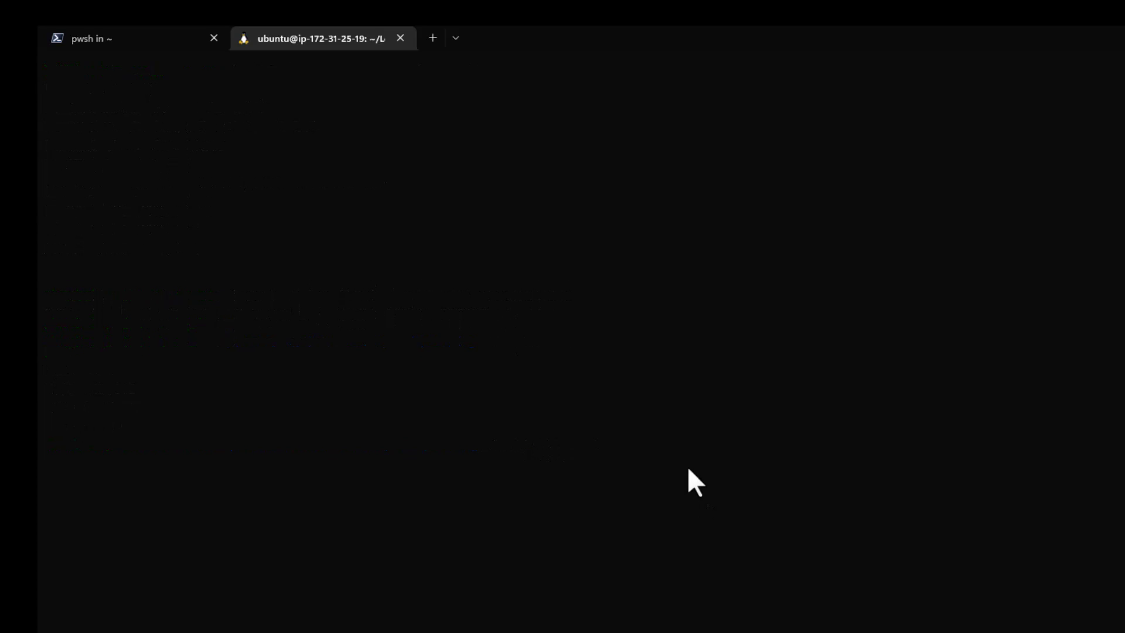
key("Down")
key("Down")
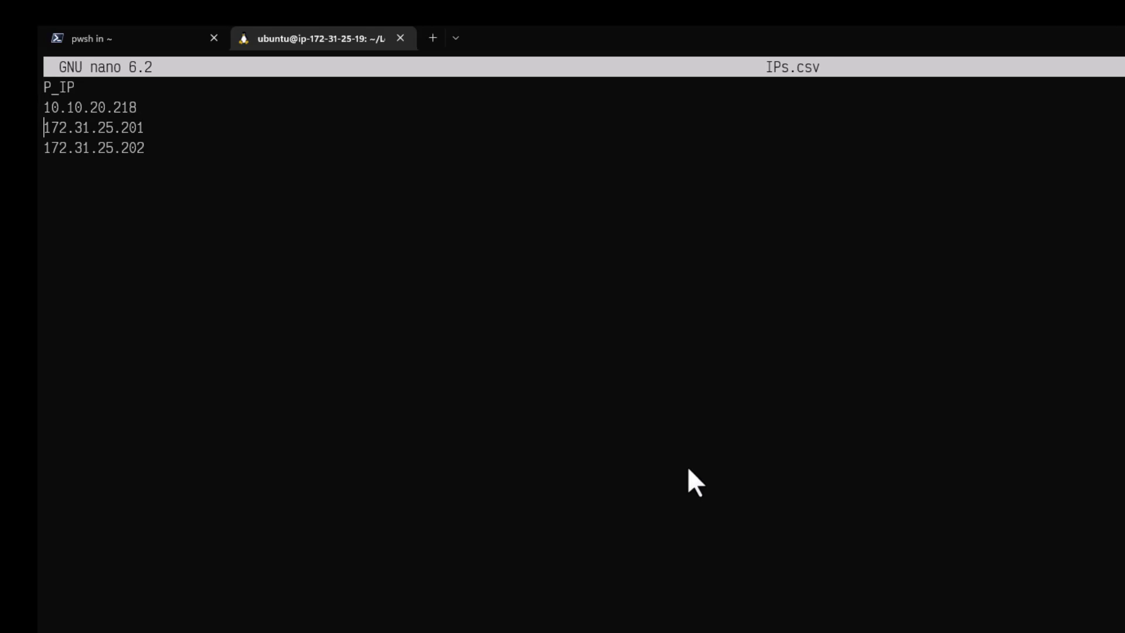
key("Delete")
key("Delete")
key("Delete")
key("Delete")
key("Delete")
key("Delete")
key("Delete")
key("Delete")
key("Delete")
key("Delete")
key("Delete")
key("Delete")
key("Delete")
key("Delete")
key("Delete")
key("Delete")
key("Delete")
key("Delete")
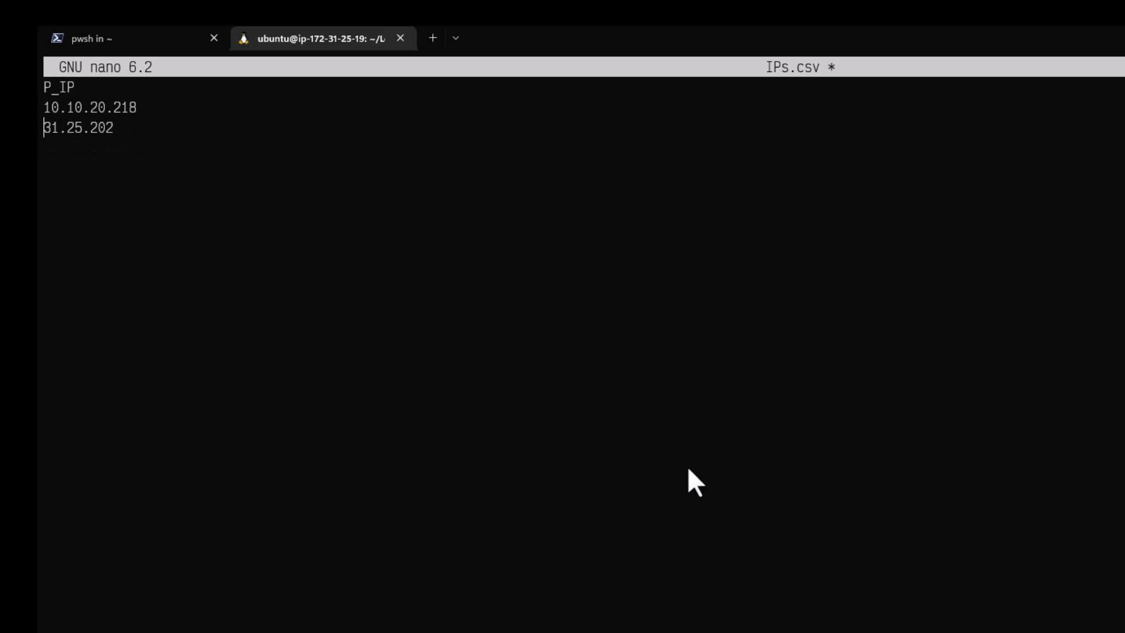
key("Delete")
key("Delete")
key("Delete")
key("Delete")
key("Delete")
key("Delete")
key("Delete")
key("Delete")
key("Delete")
- Add 10.10.20.219 and 10.10.20.220 on separate lines below 10.10.20.218, then save IPs.csv and exit nano
type("10.10.20.219")
key("Return")
type("10.10.20")
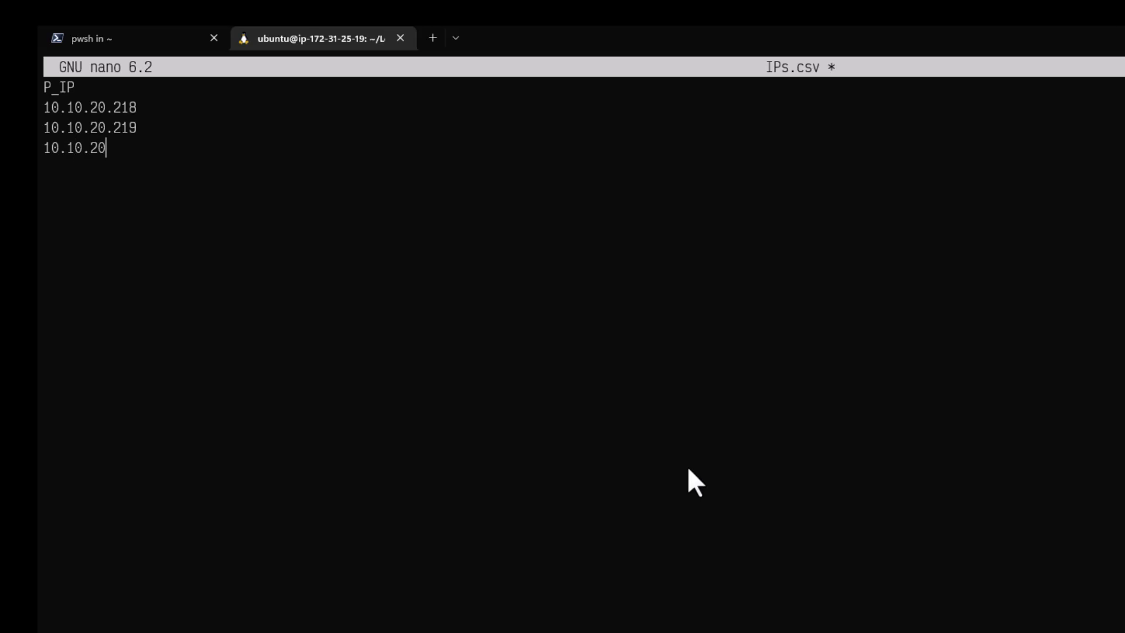
type(".220")
key("ctrl+x")
key("y")
key("Return")
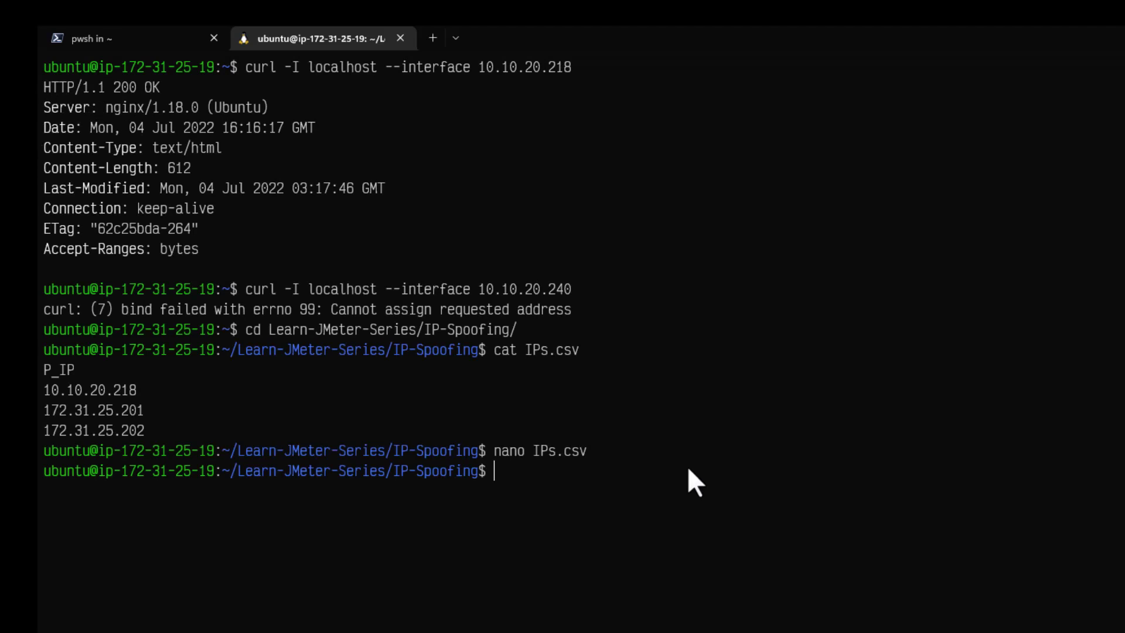
- Run ifconfig and check the addresses of eth0:0, eth0:1 and eth0:2 against the CSV entries
type("ifconfig")
key("Return")
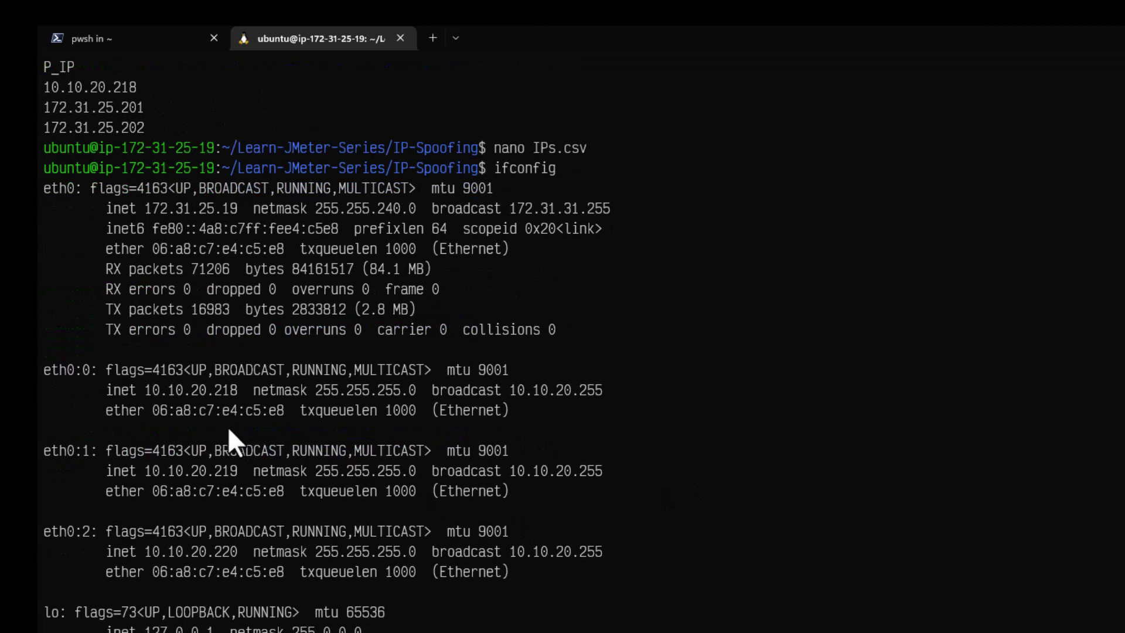
left_click_drag(212, 389, 234, 389)
left_click_drag(208, 471, 237, 471)
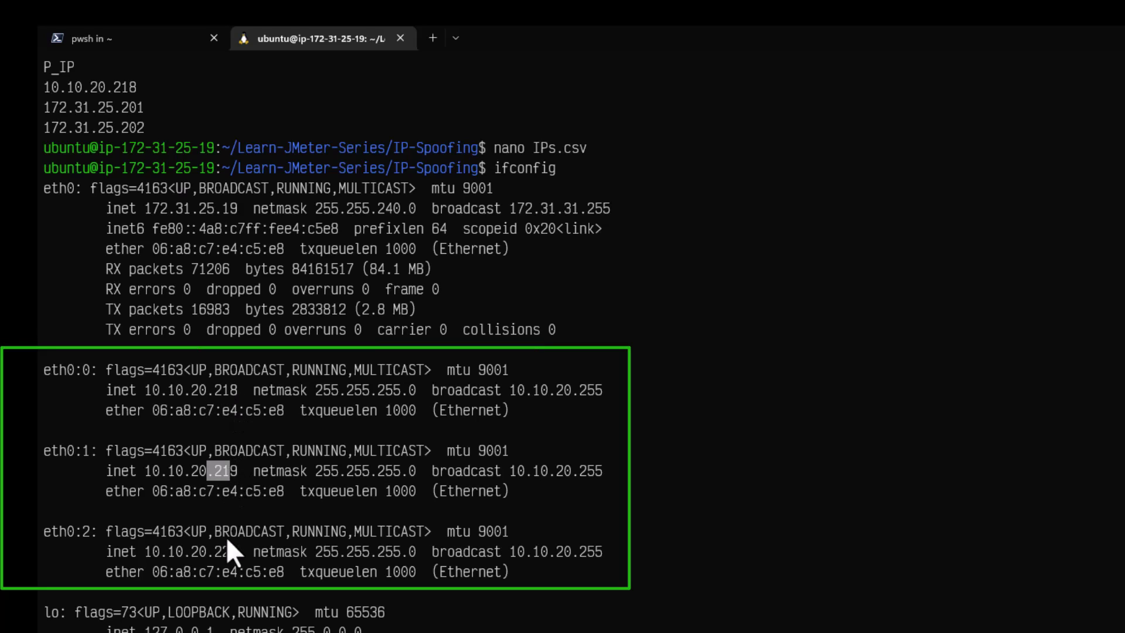
left_click_drag(208, 551, 237, 551)
key("Escape")
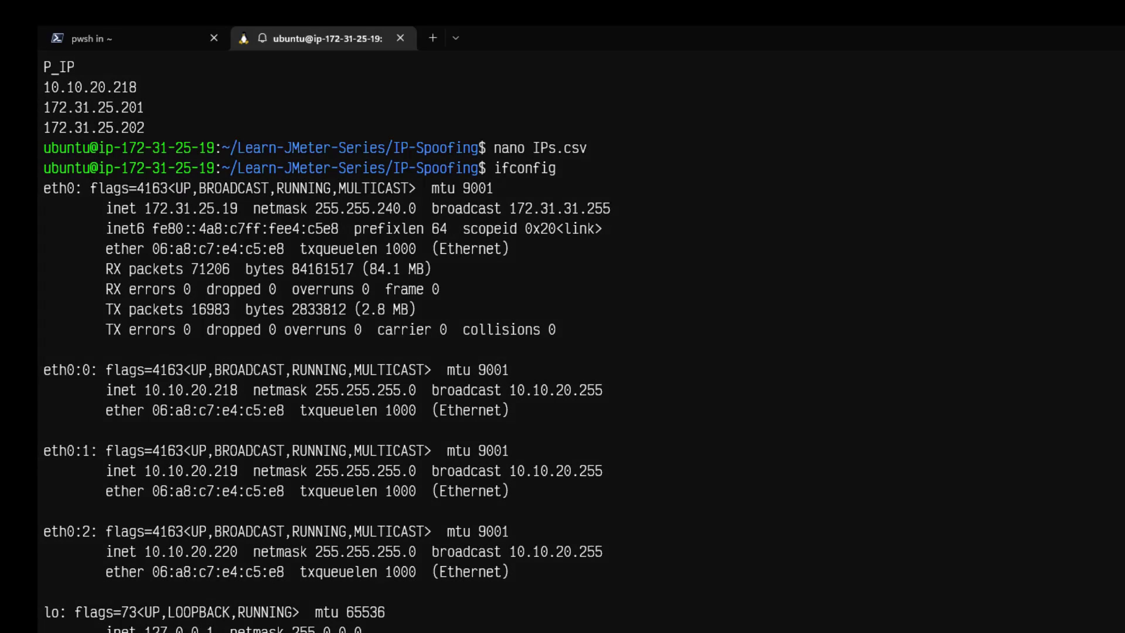
- Clear the terminal and return to the home directory
key("ctrl+l")
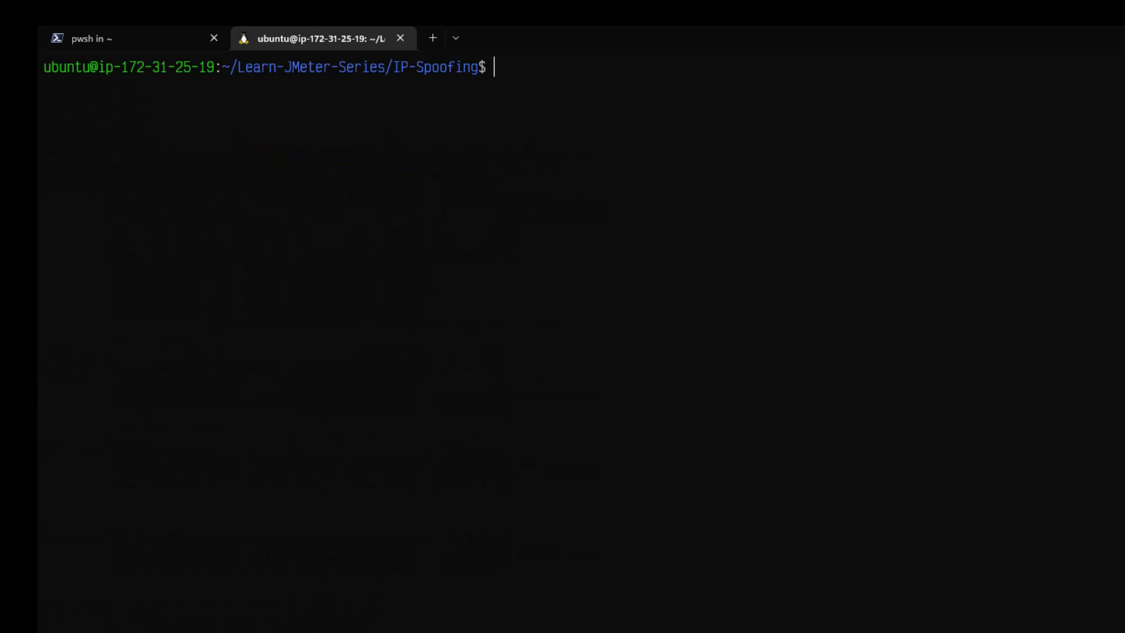
type("cd")
key("Return")
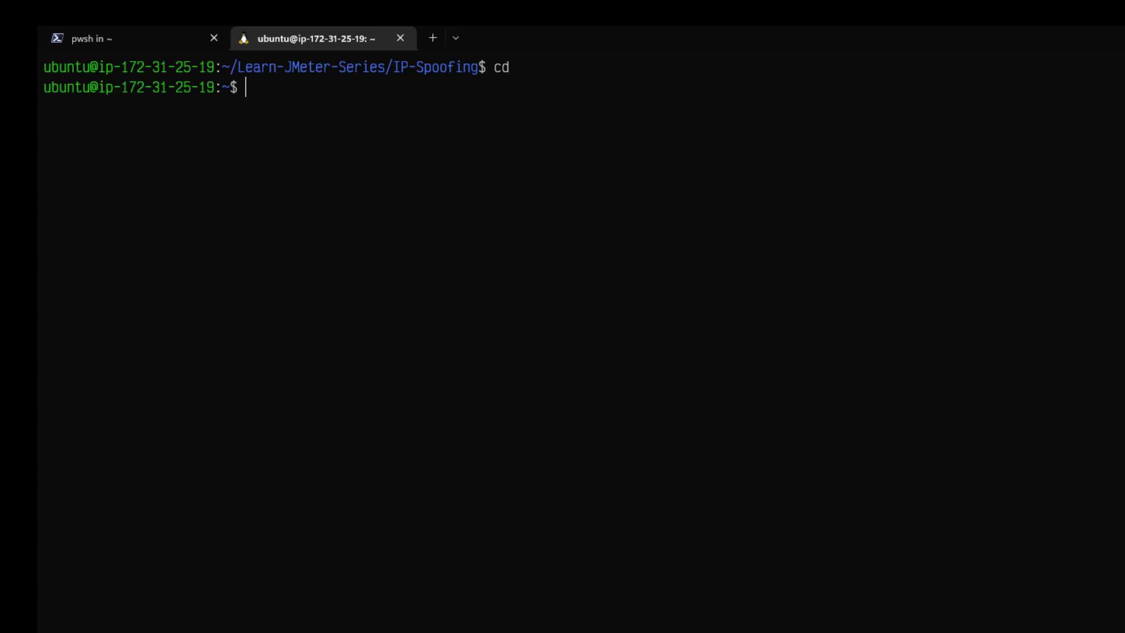
- Begin a non-GUI JMeter command with apache-jmeter-5.5/bin/jmeter.sh -n -t
type("ap")
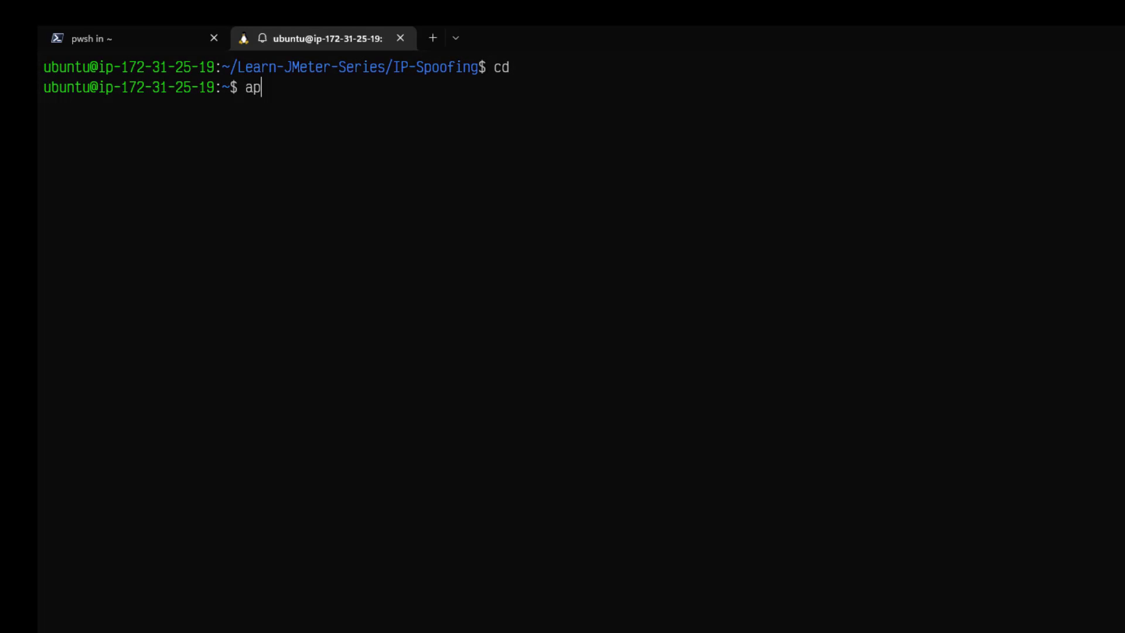
key("BackSpace")
key("BackSpace")
type("apa")
key("Tab")
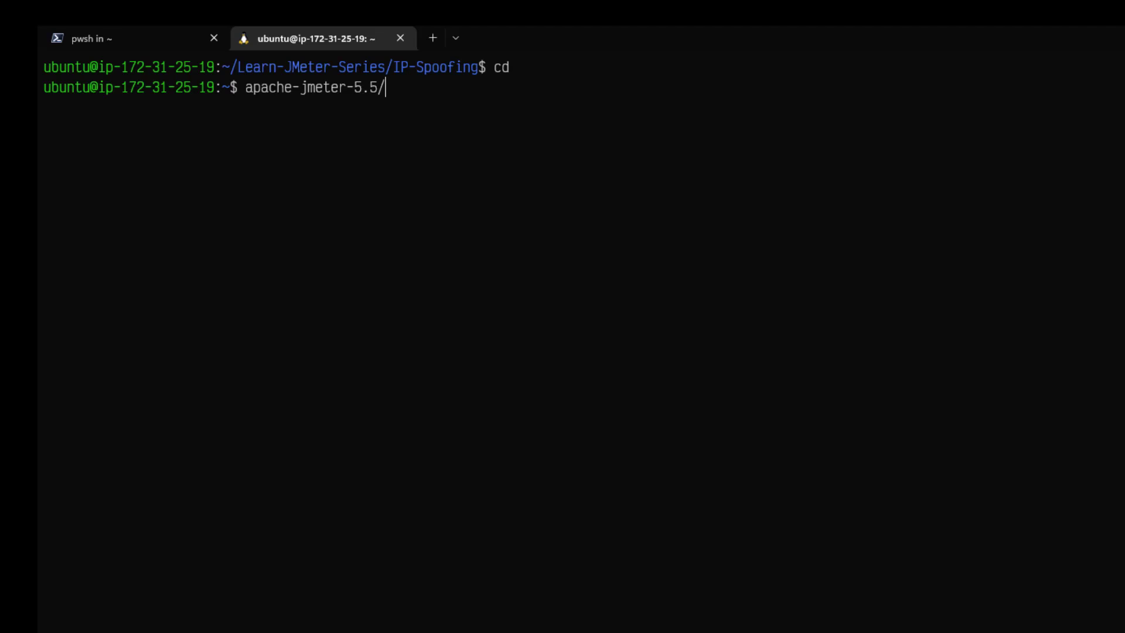
type("b")
key("Tab")
type("j")
key("Tab")
type(".sh ")
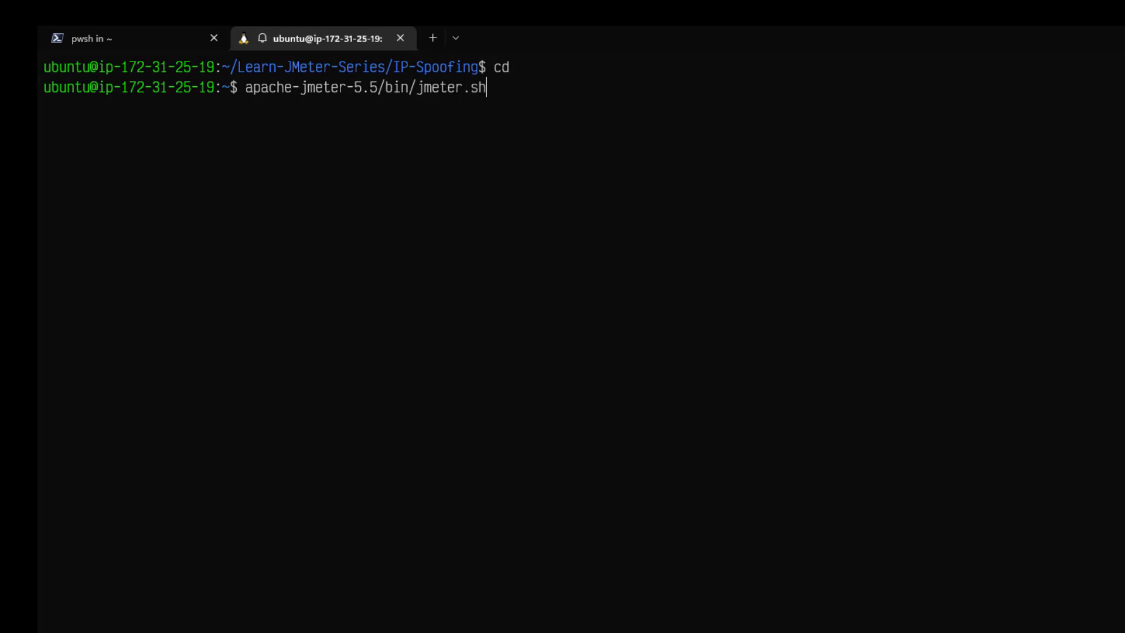
type("-n -t ")
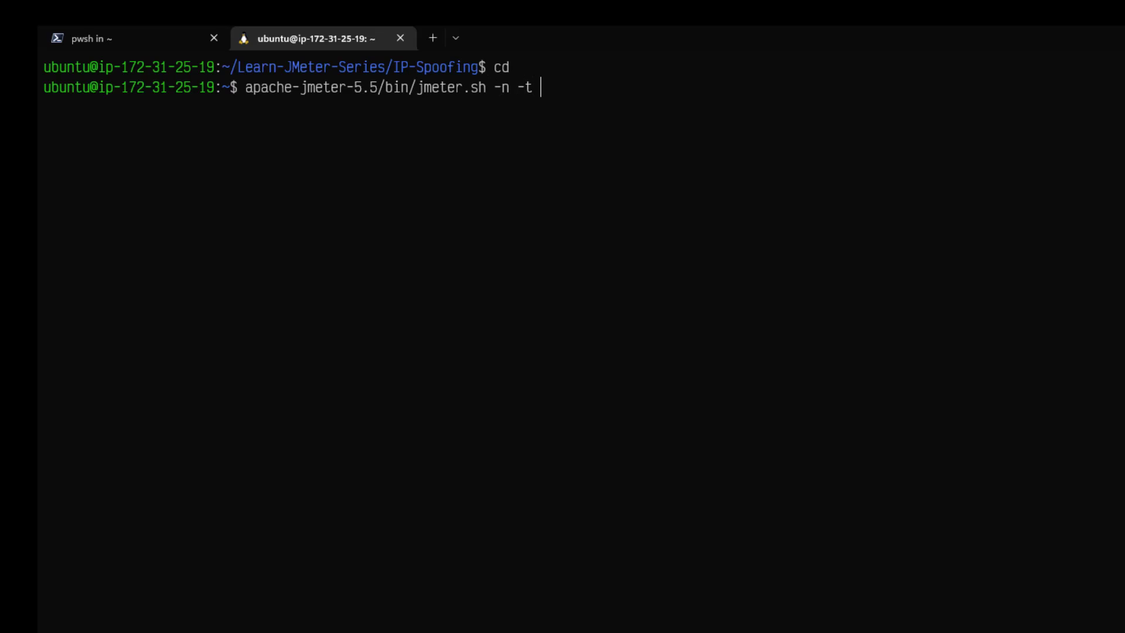
- Complete the command with ~/Learn-JMeter-Series/IP-Spoofing/IP-Spoofing-Demo.jmx -JP_URL=localhost -JP_PORT=80 -JP_PROTOCOL=http, log results to Run1.log with -l, and run it
type("~/Le")
key("Tab")
type("IP-S")
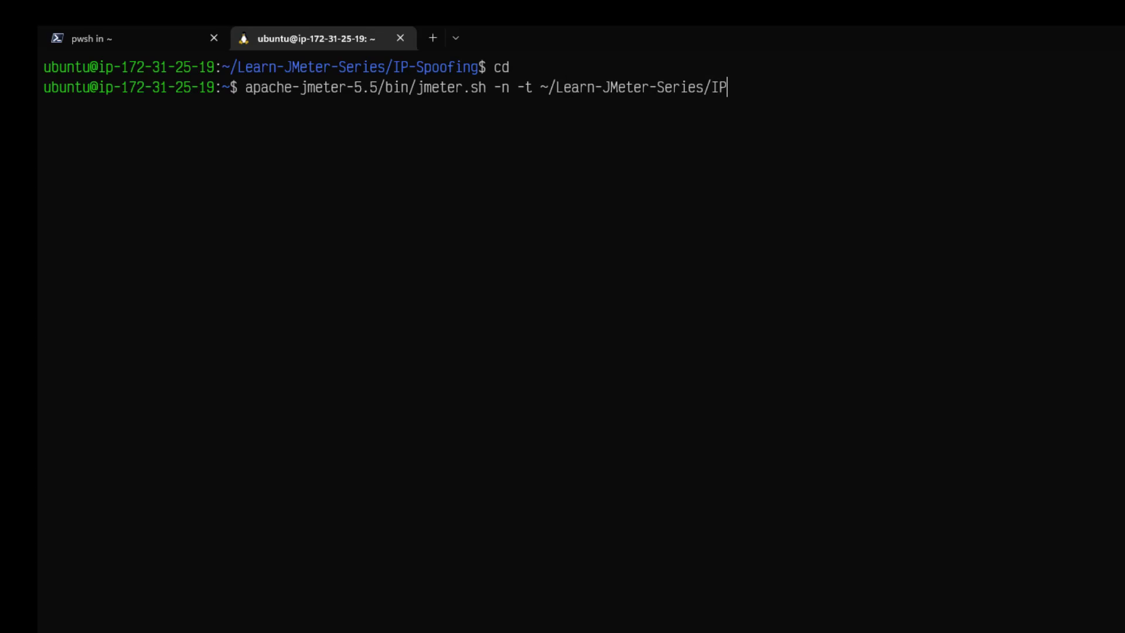
key("Tab")
type("p")
key("Tab")
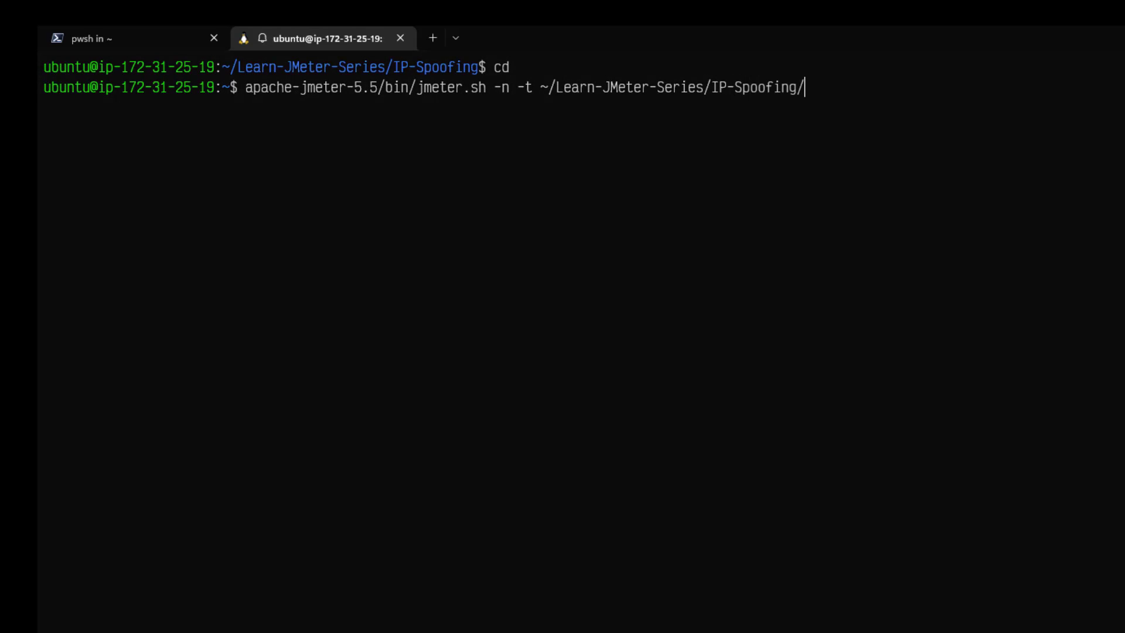
type("IP-")
key("Tab")
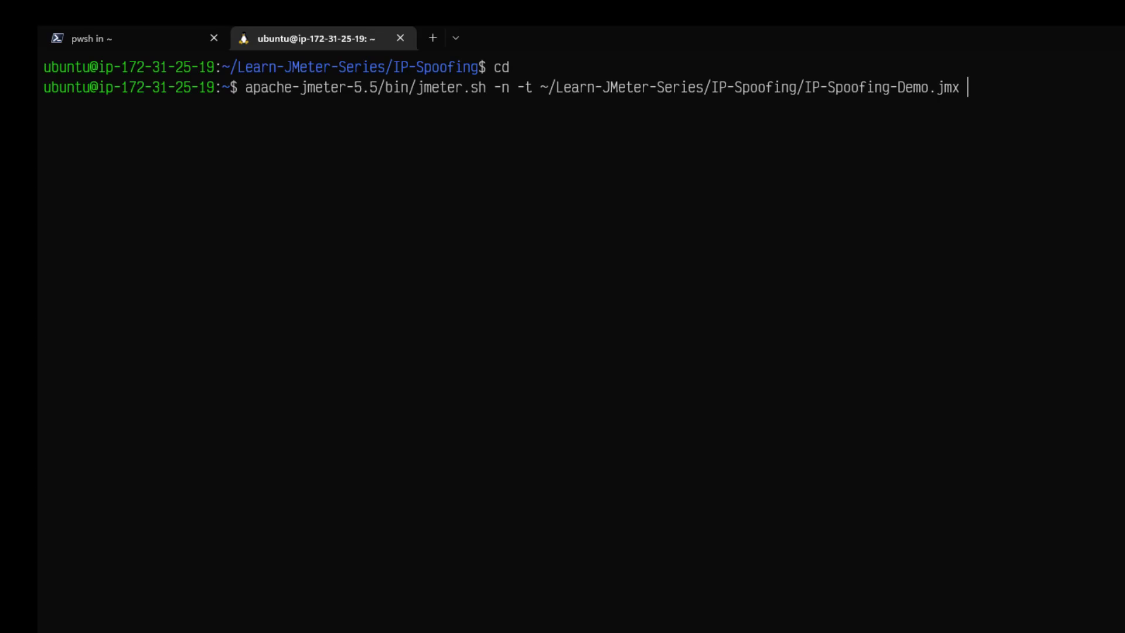
key("ctrl+v")
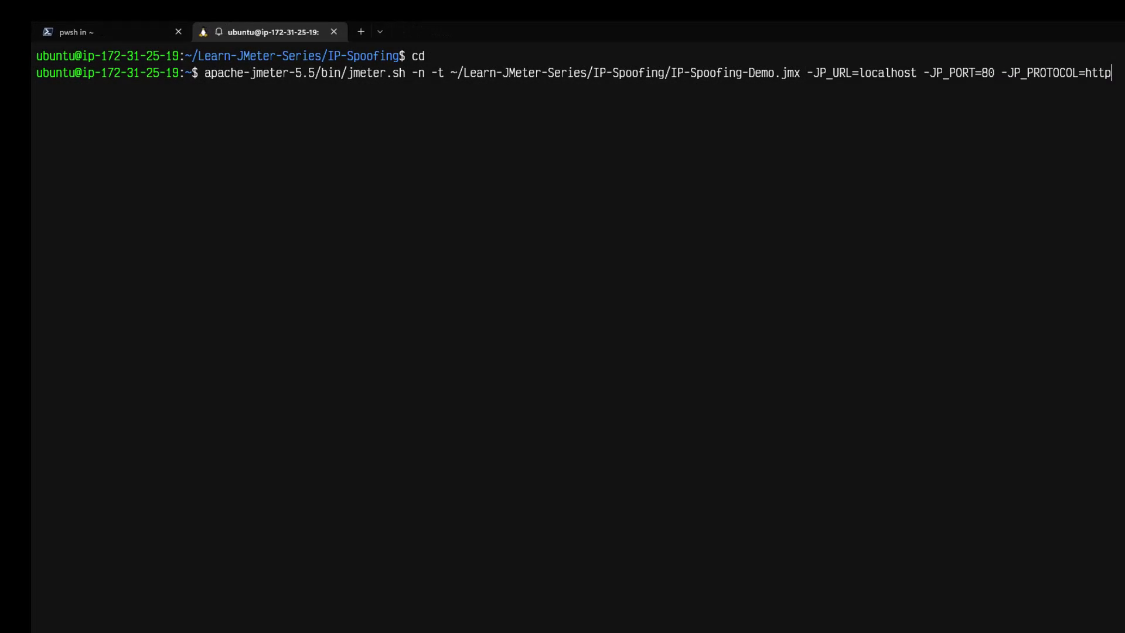
type("-l")
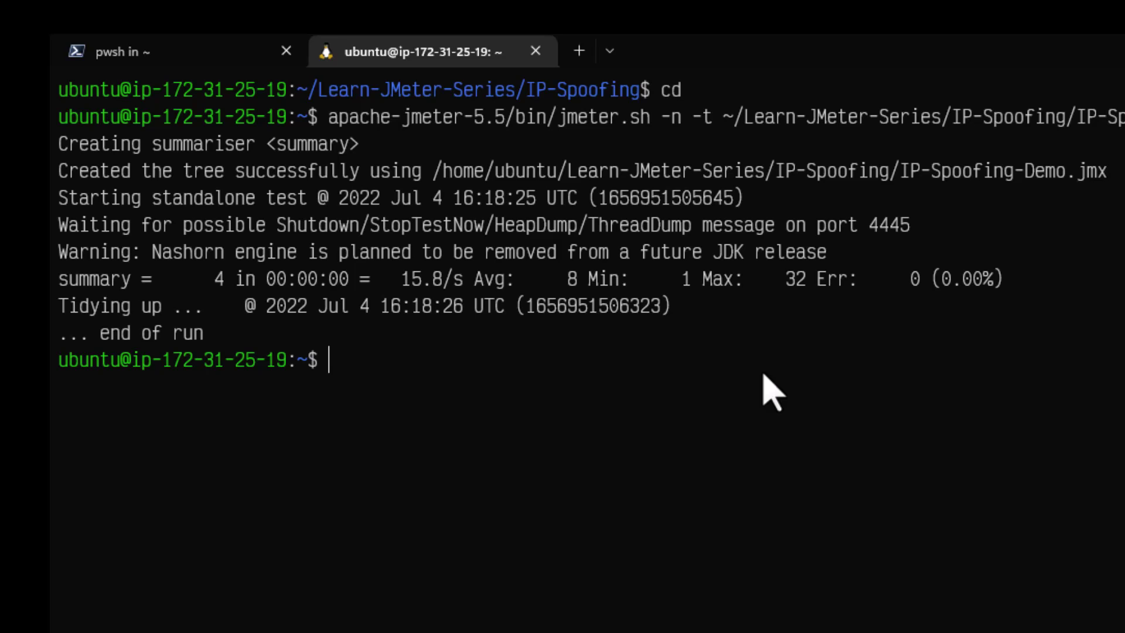
- Display Run1.log with cat and examine the source IP address and response code of each request
type("cat Run1.log")
key("Return")
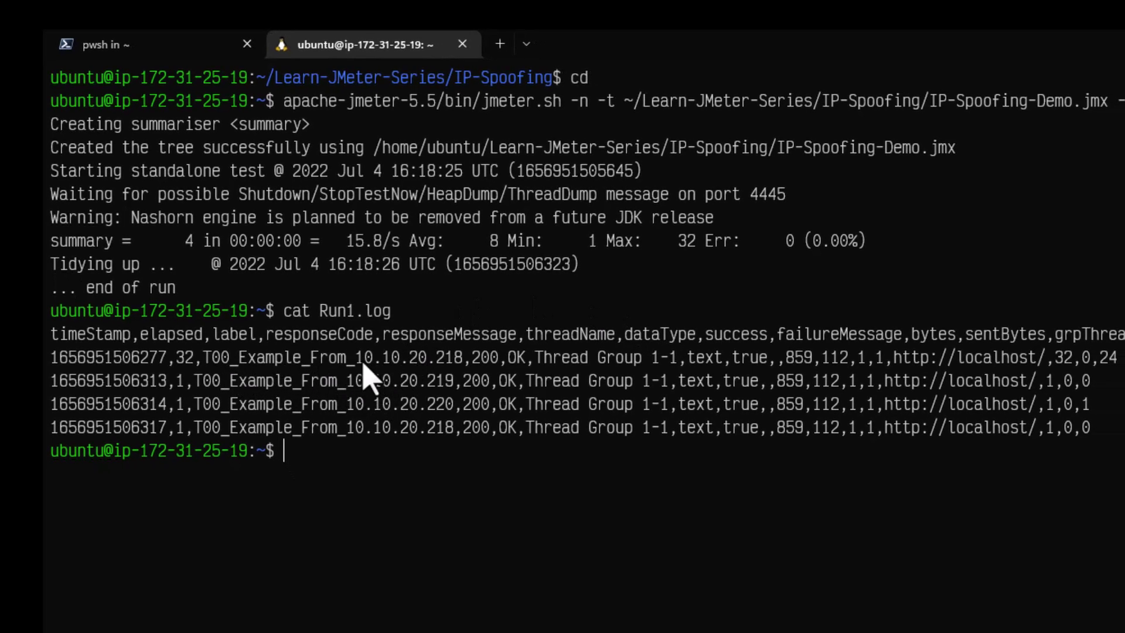
left_click_drag(463, 359, 437, 360)
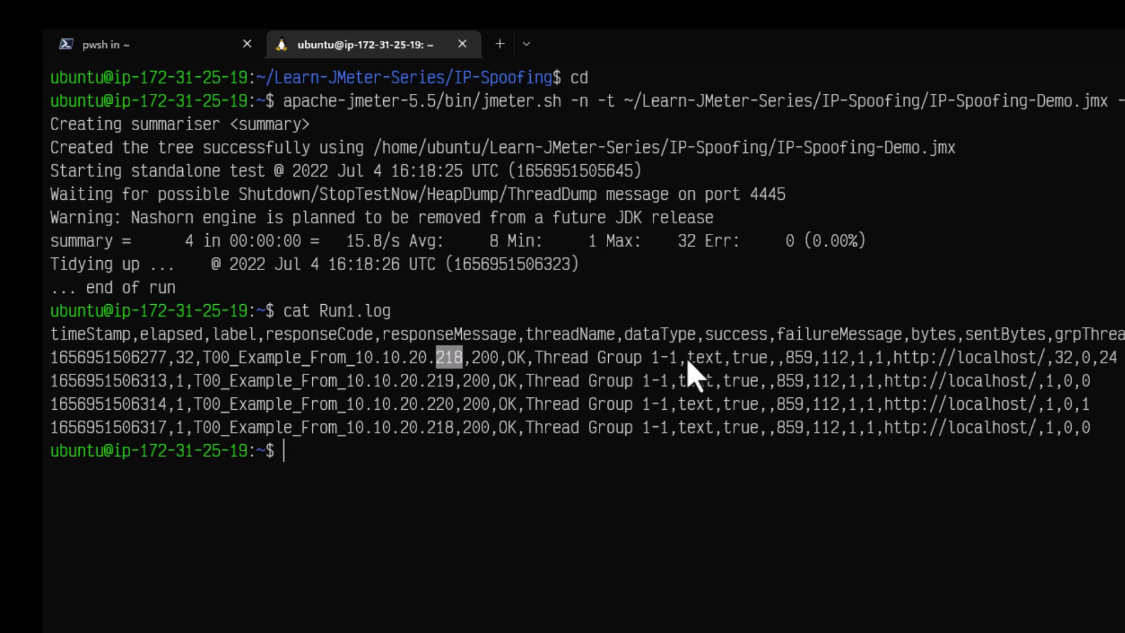
double_click(480, 358)
double_click(437, 381)
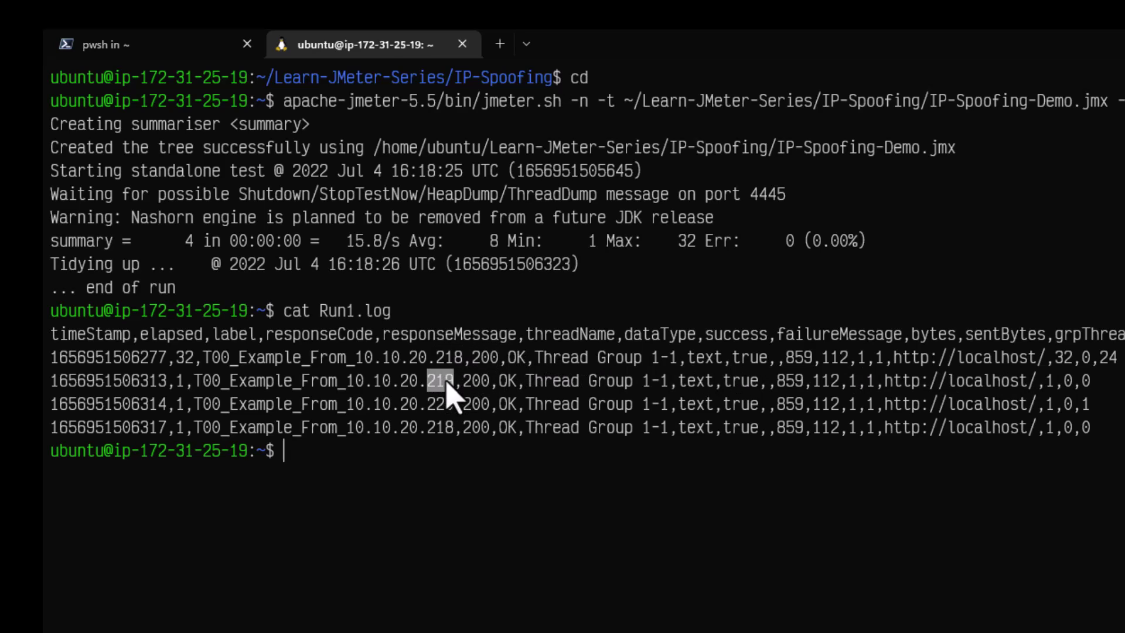
double_click(439, 404)
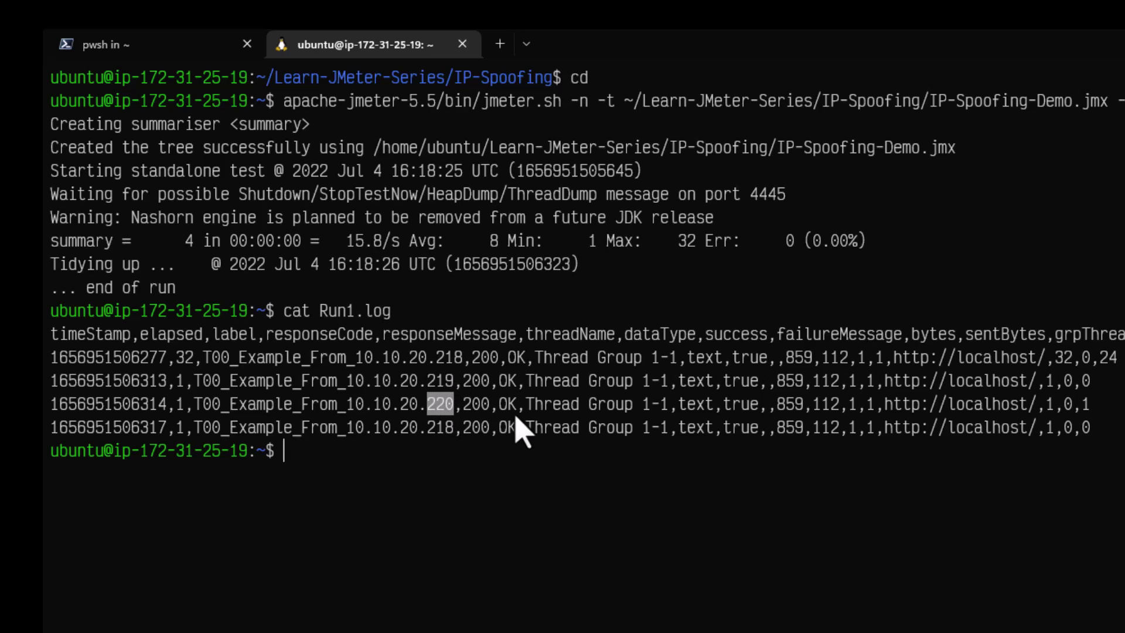
left_click(498, 470)
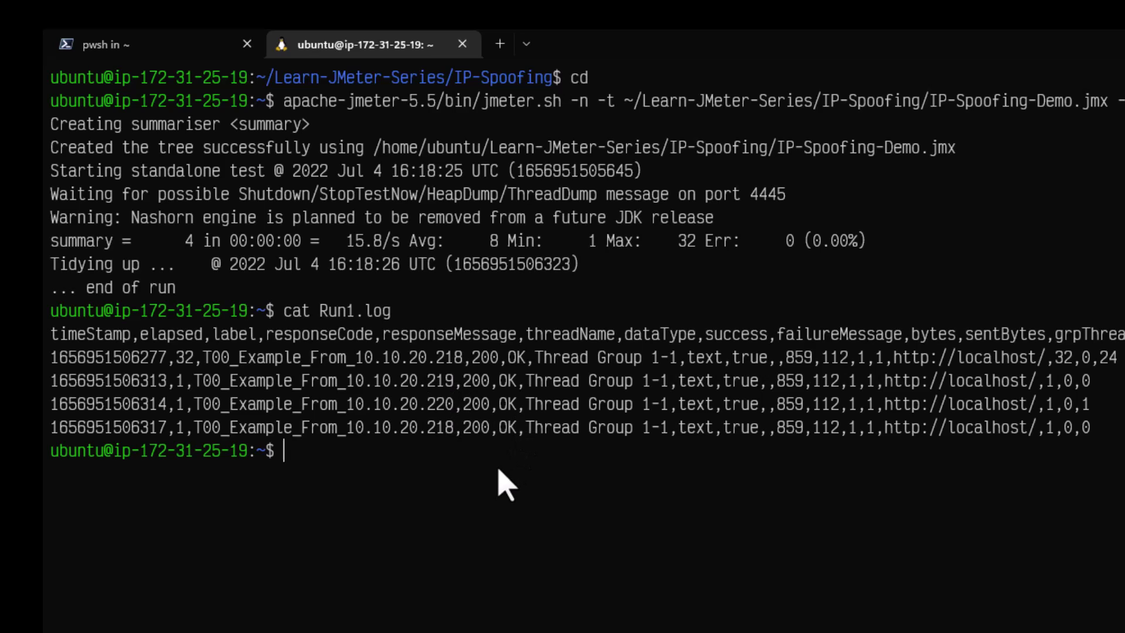